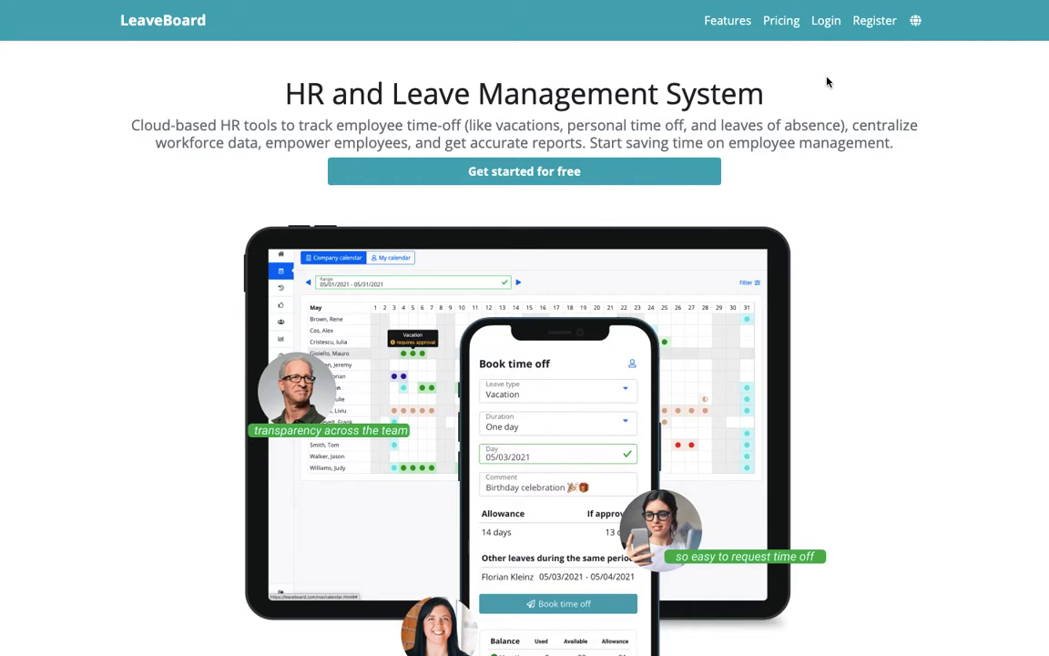
Step: Sign in to LeaveBoard with the listed Google account
left_click(824, 27)
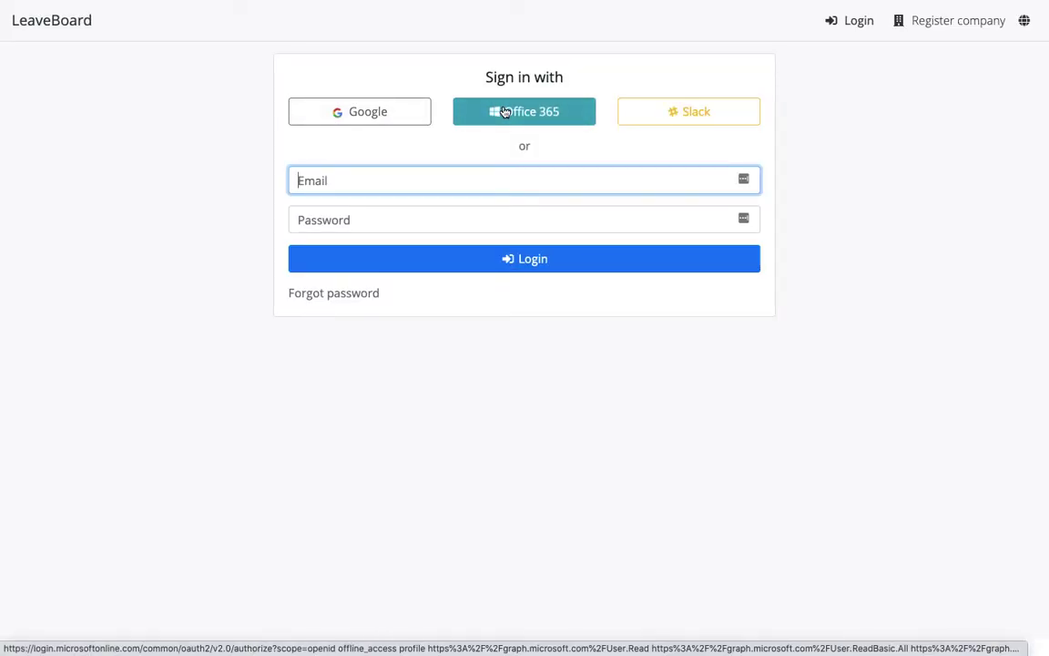
left_click(330, 118)
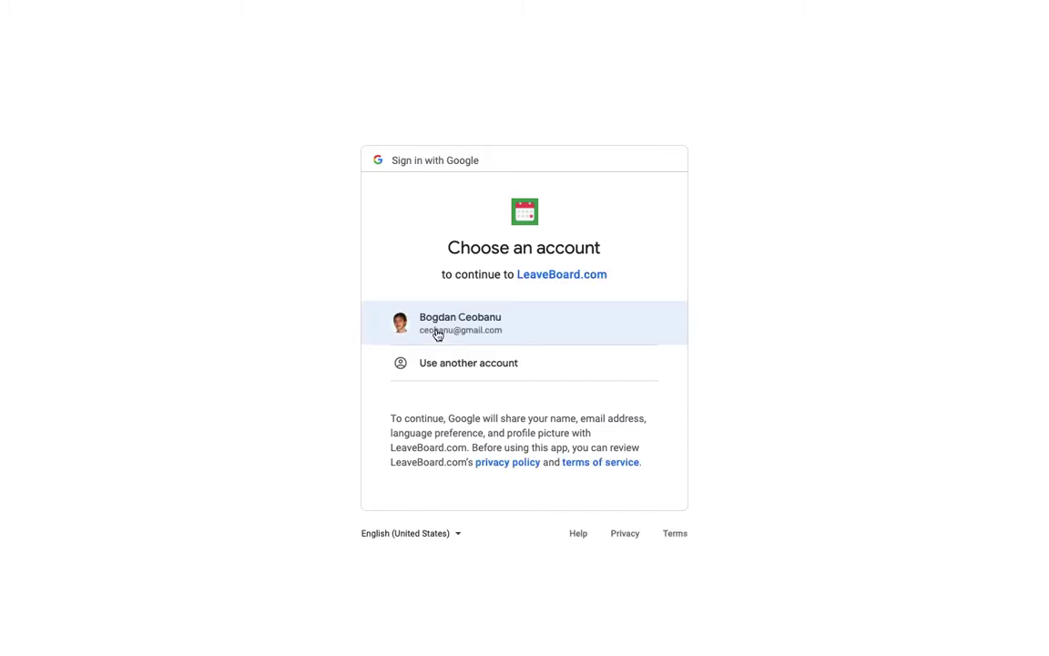
left_click(437, 334)
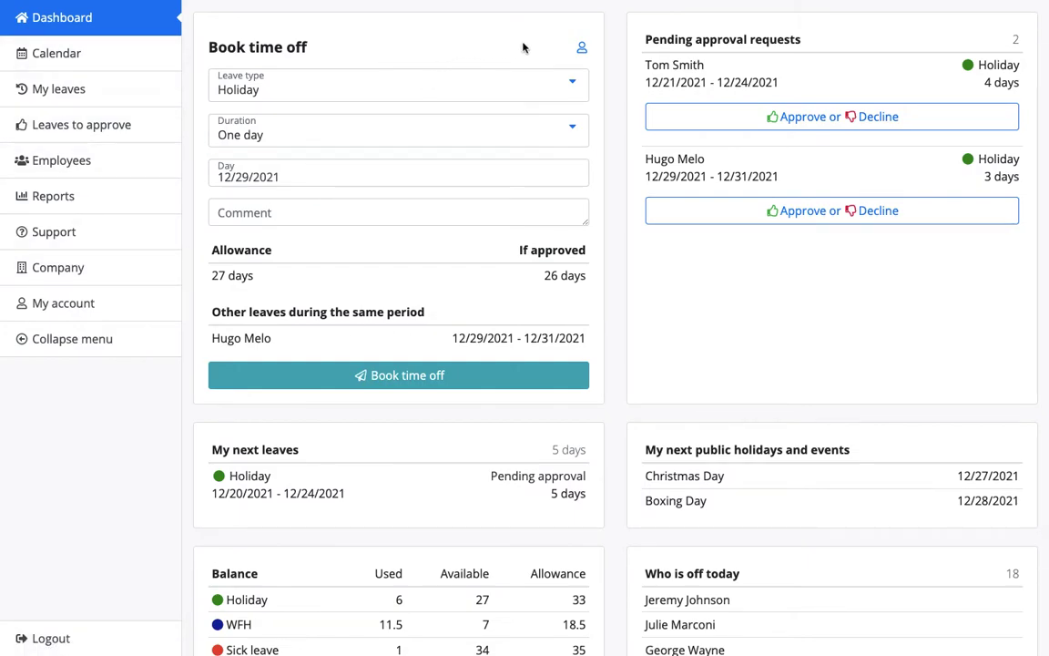
Step: Book a one-day Holiday for 12/29/2021 with the comment "Anniversary with the family" and confirm the booking
left_click(394, 86)
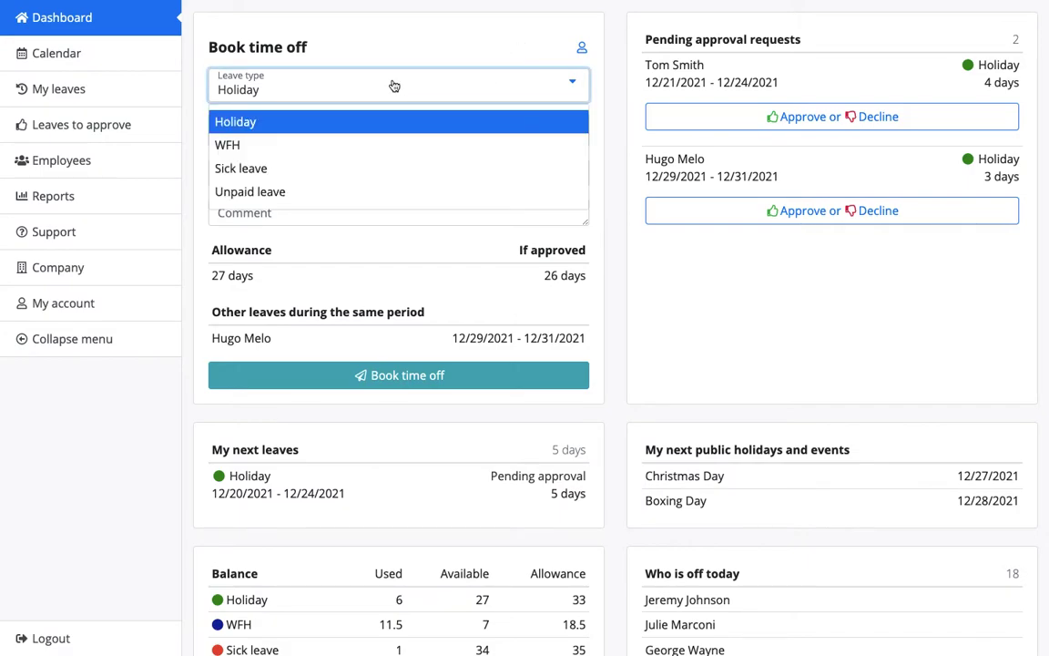
left_click(394, 86)
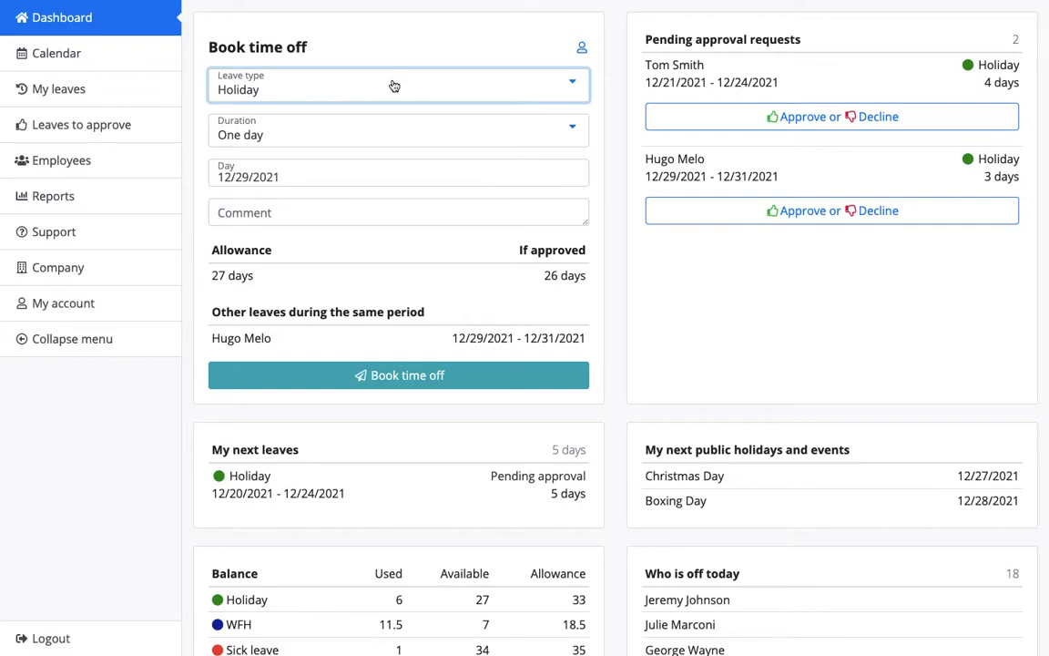
left_click(384, 128)
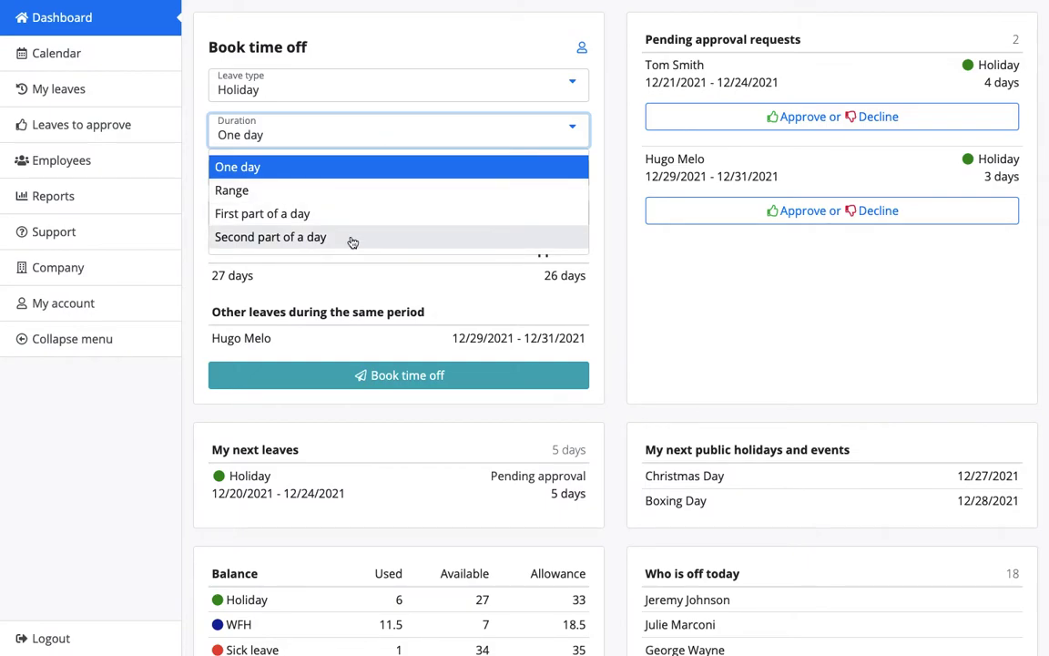
left_click(381, 136)
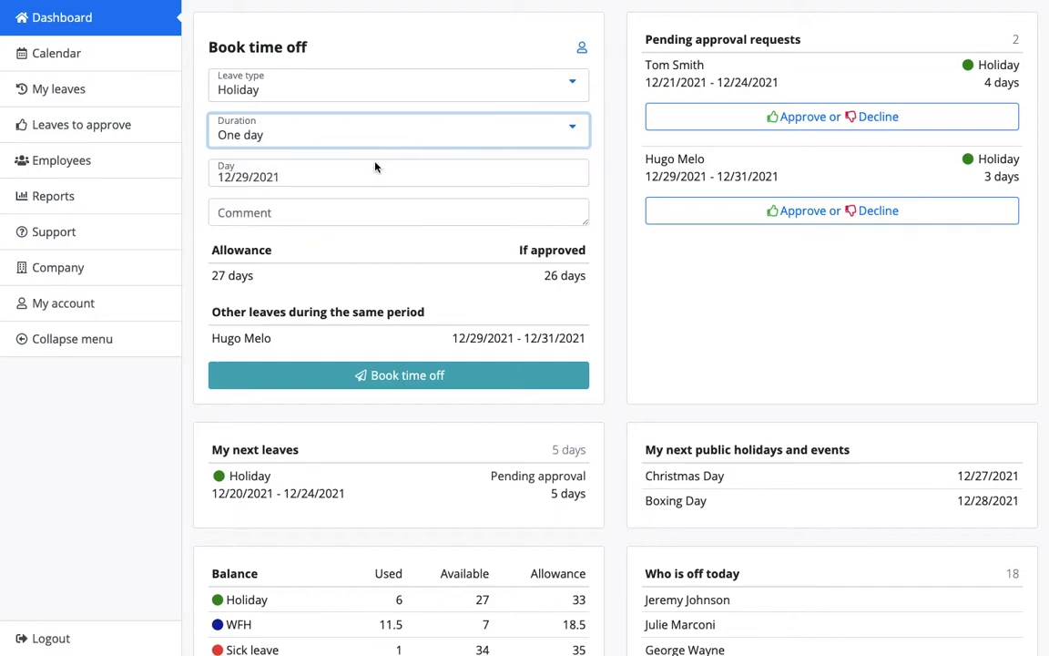
left_click(357, 213)
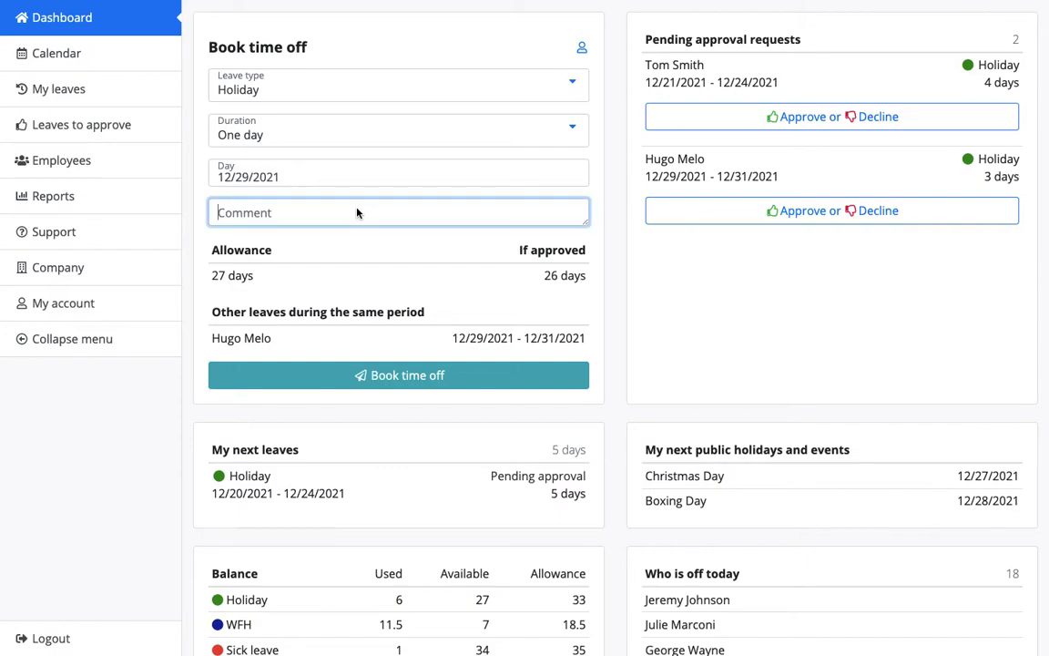
type("Anniversary wi")
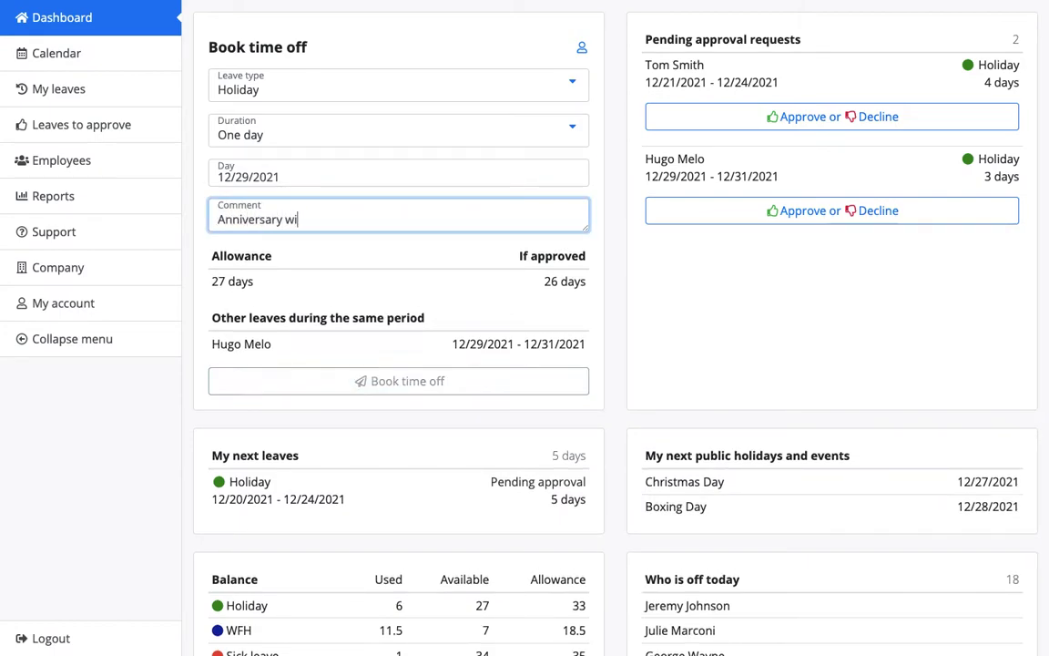
type("th the family")
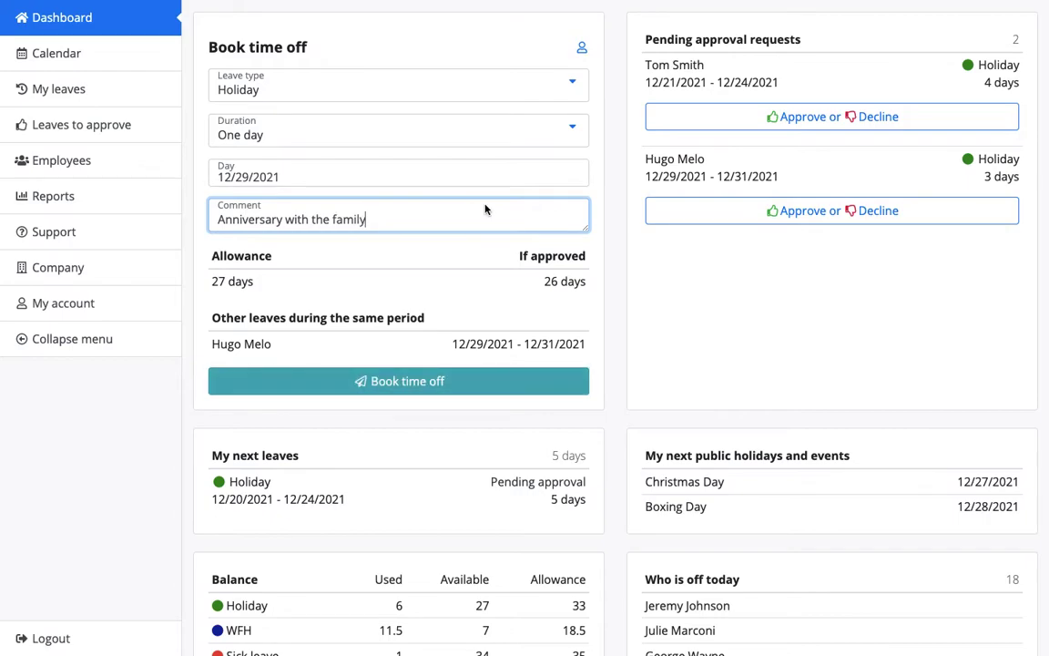
triple_click(552, 283)
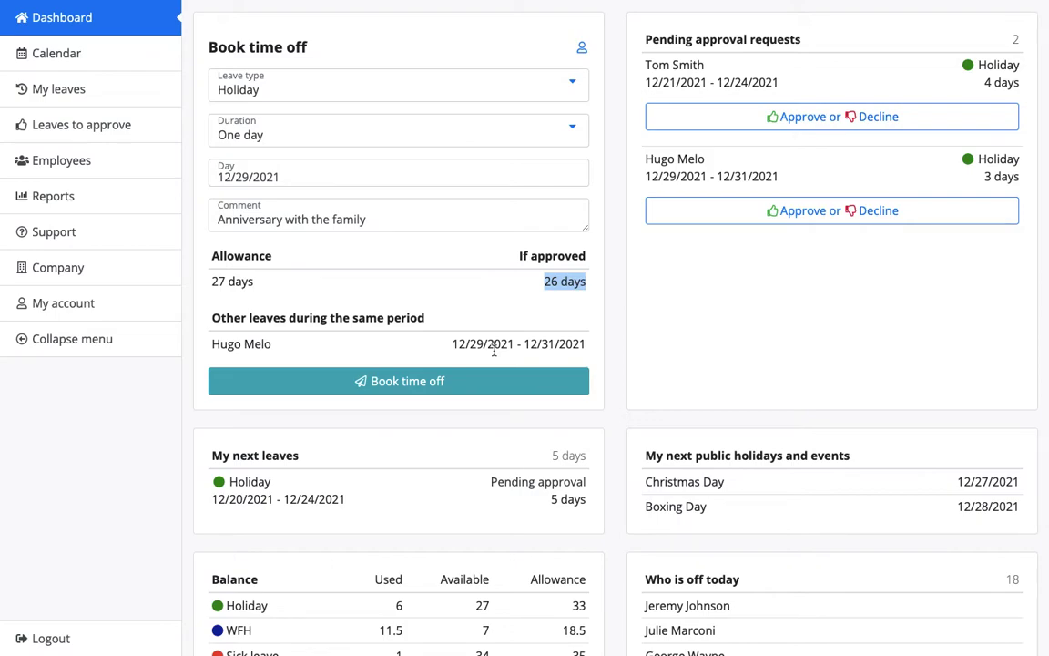
left_click(445, 383)
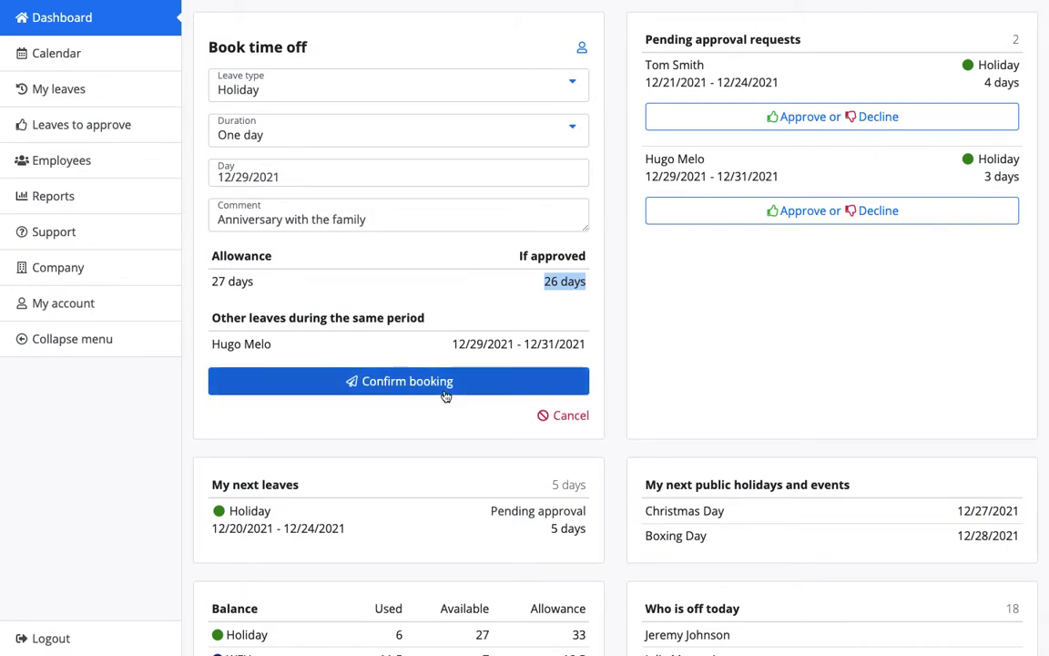
left_click(446, 383)
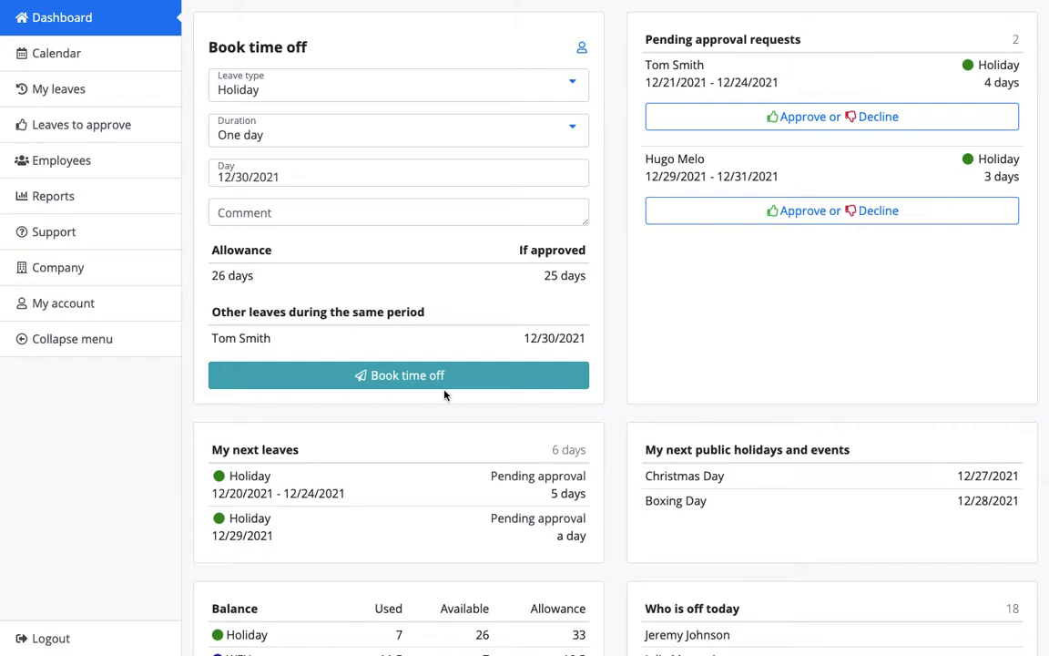
Step: Review the dashboard's upcoming leaves, leave balances, birthdays, work anniversaries and team calendar
scroll(440, 463, "down", 1)
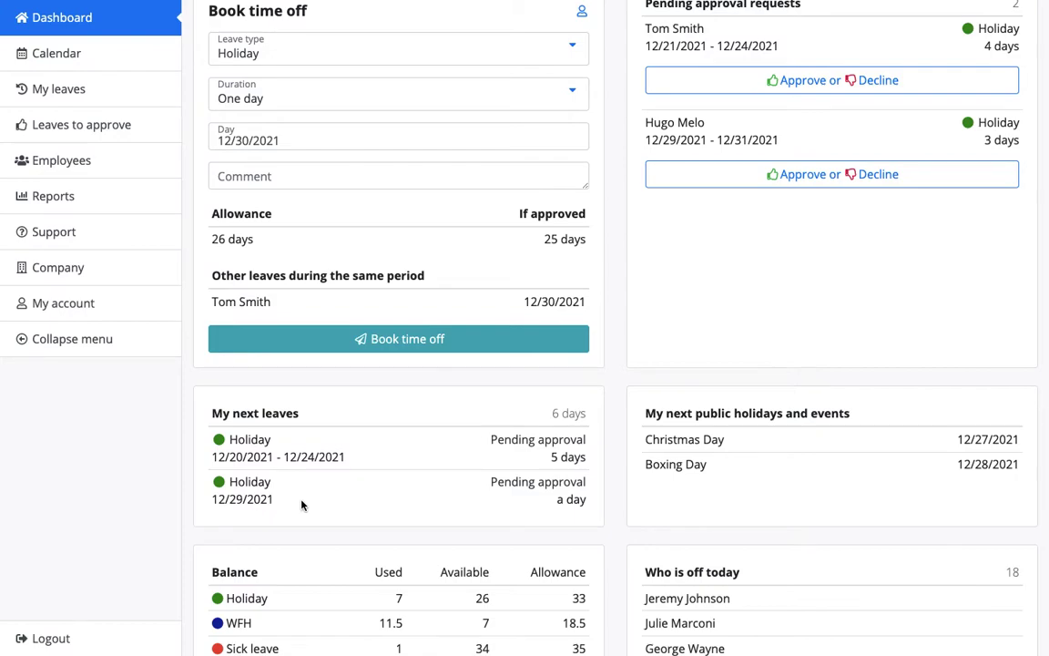
scroll(301, 504, "down", 3)
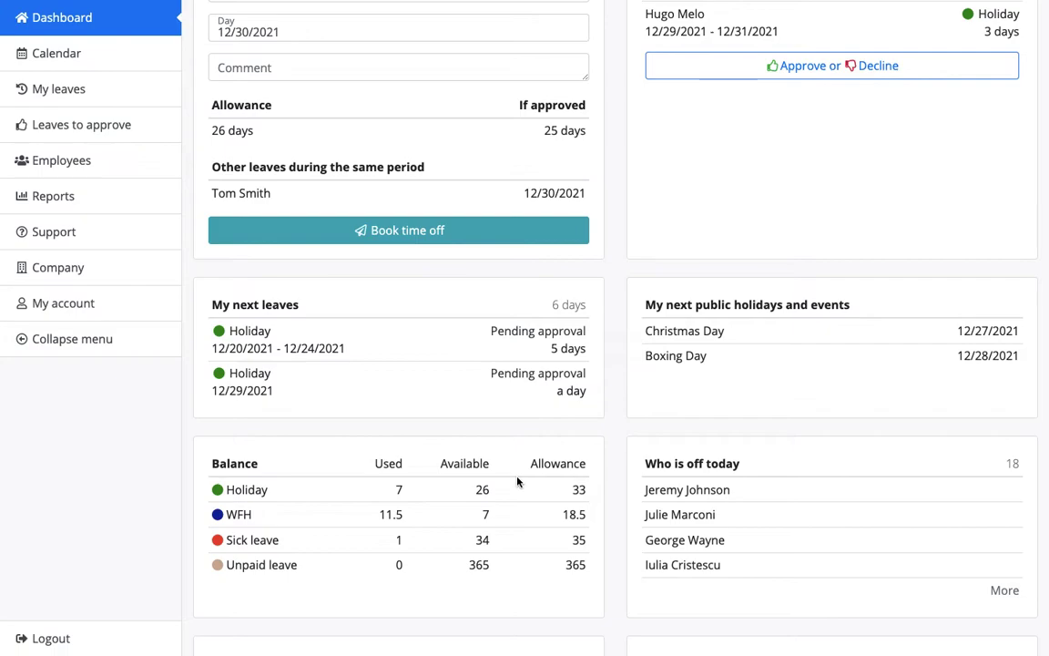
scroll(579, 499, "down", 5)
scroll(579, 498, "down", 6)
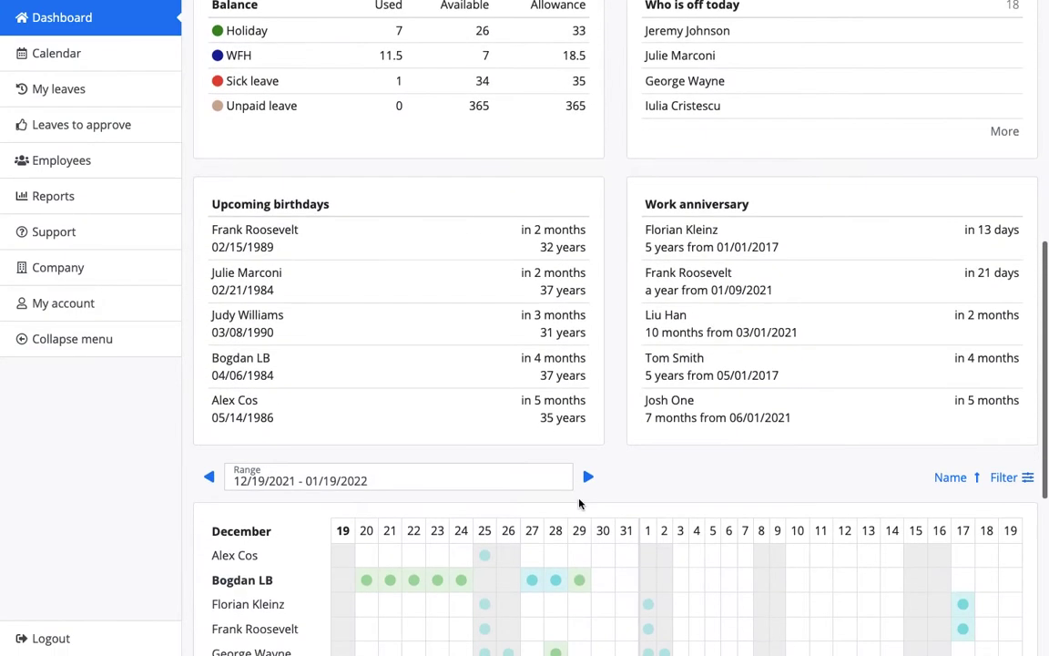
mouse_move(580, 421)
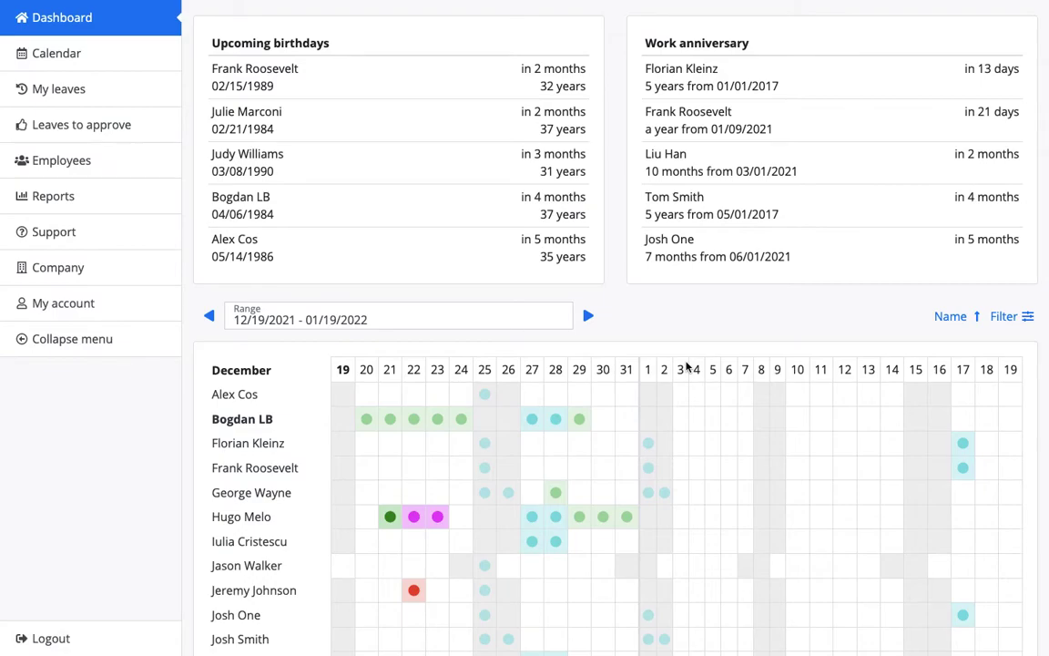
scroll(686, 364, "up", 10)
scroll(686, 366, "up", 1)
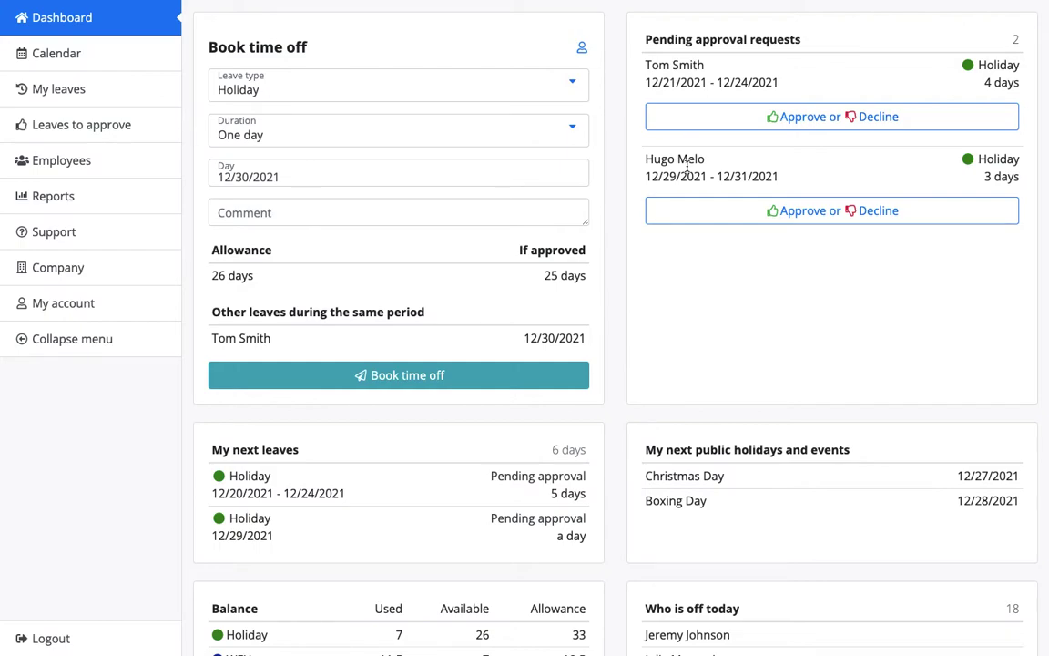
Step: Approve the pending Holiday request for 12/21/2021 - 12/24/2021 with the note "ok. Have fun."
left_click(770, 114)
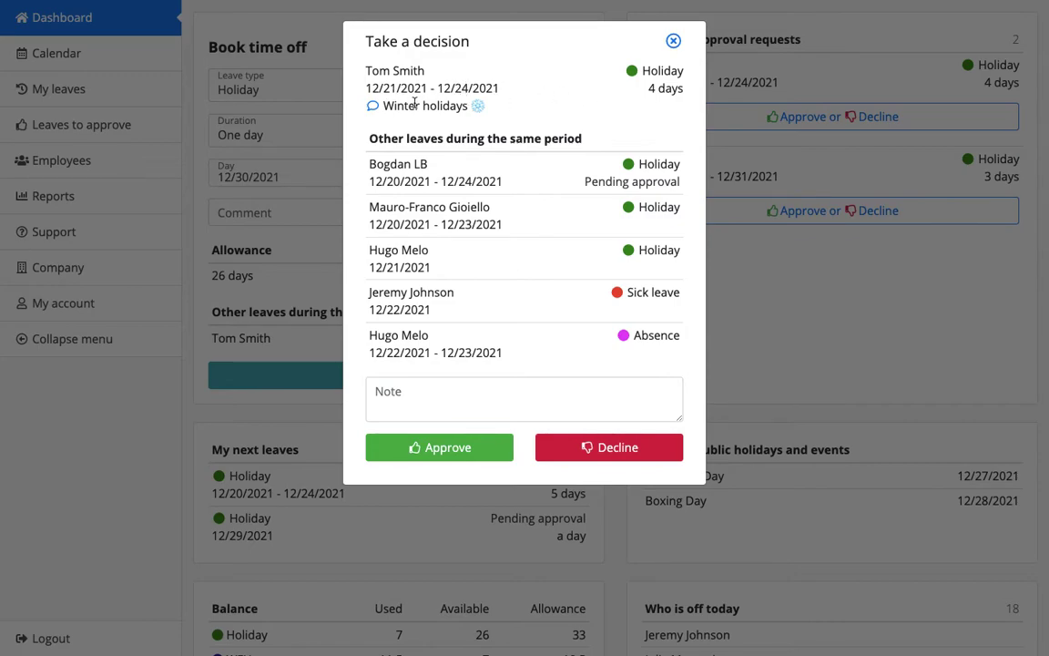
left_click(411, 396)
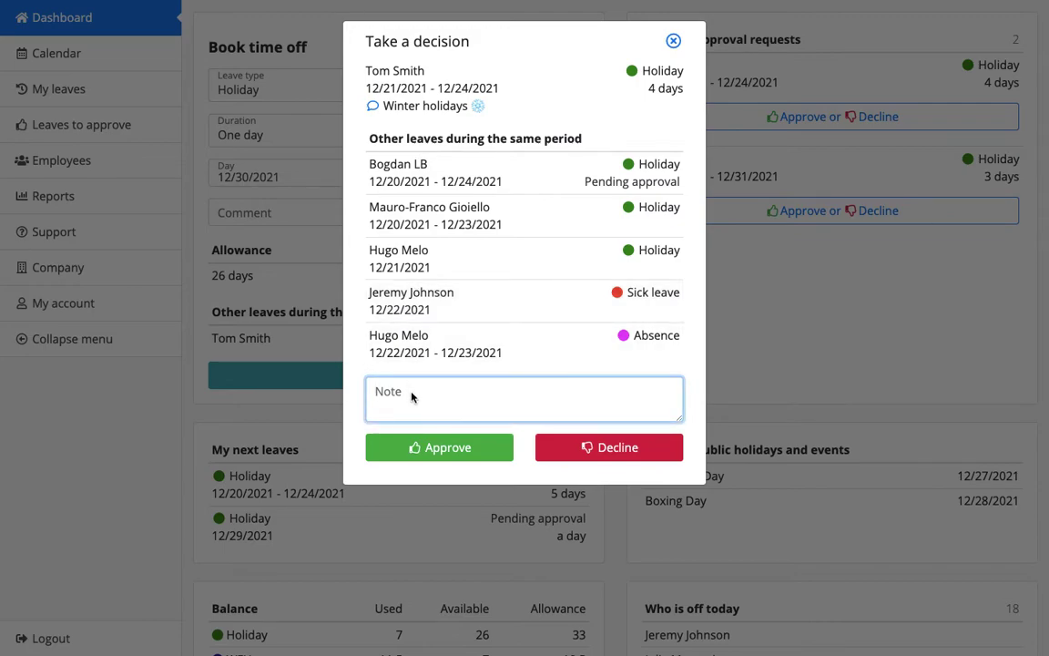
type("ok")
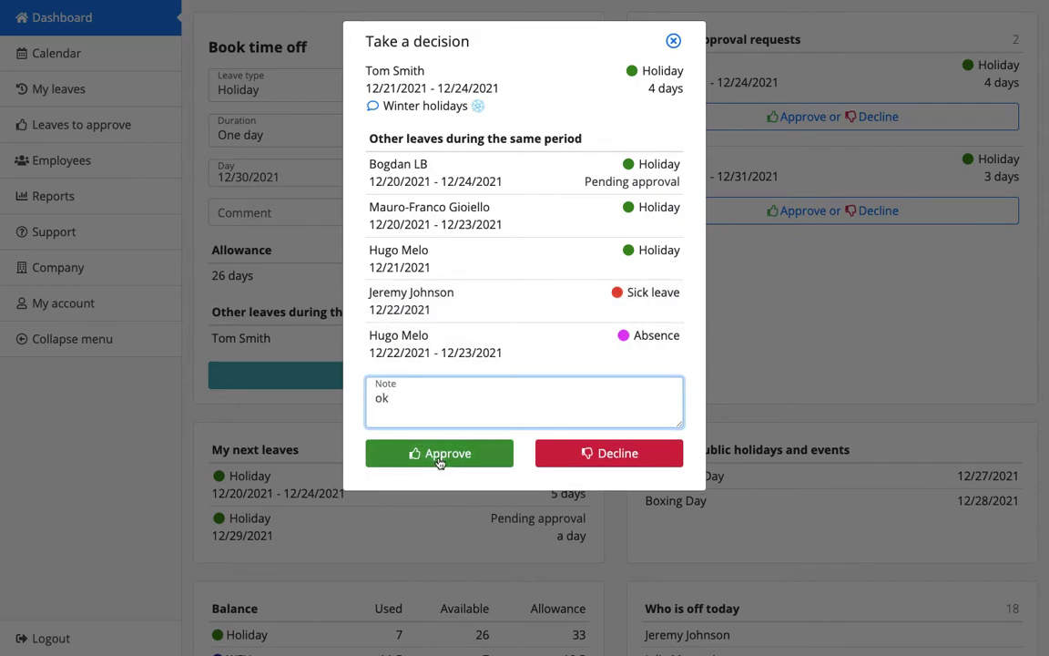
type(". Have fun.")
left_click(447, 456)
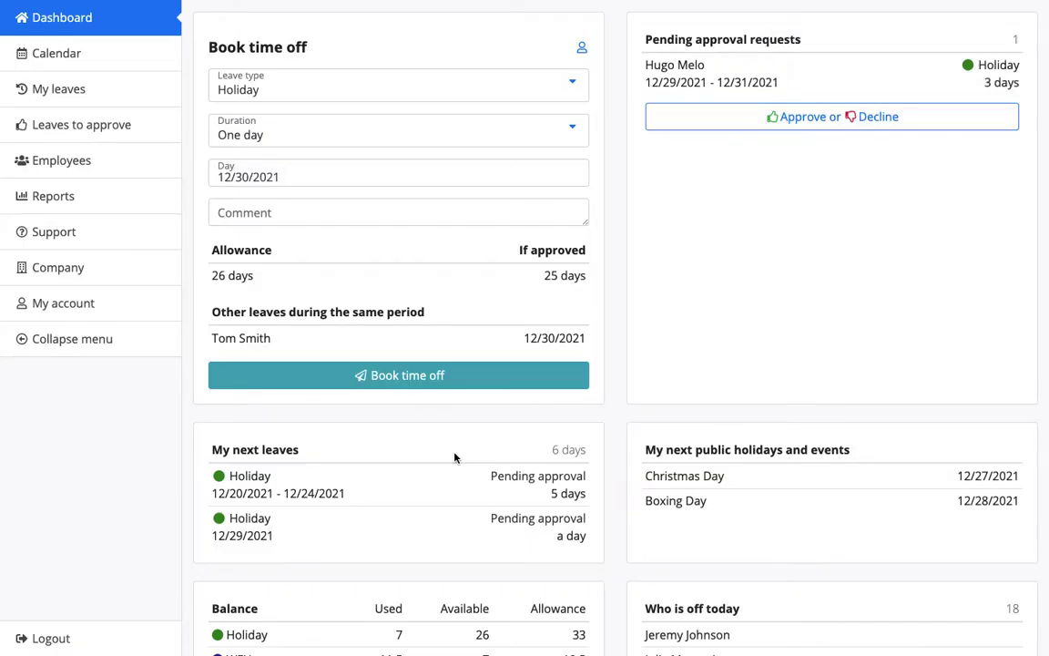
Step: Check the approval status of your own December 29 holiday in the dashboard's team calendar
scroll(525, 460, "down", 1)
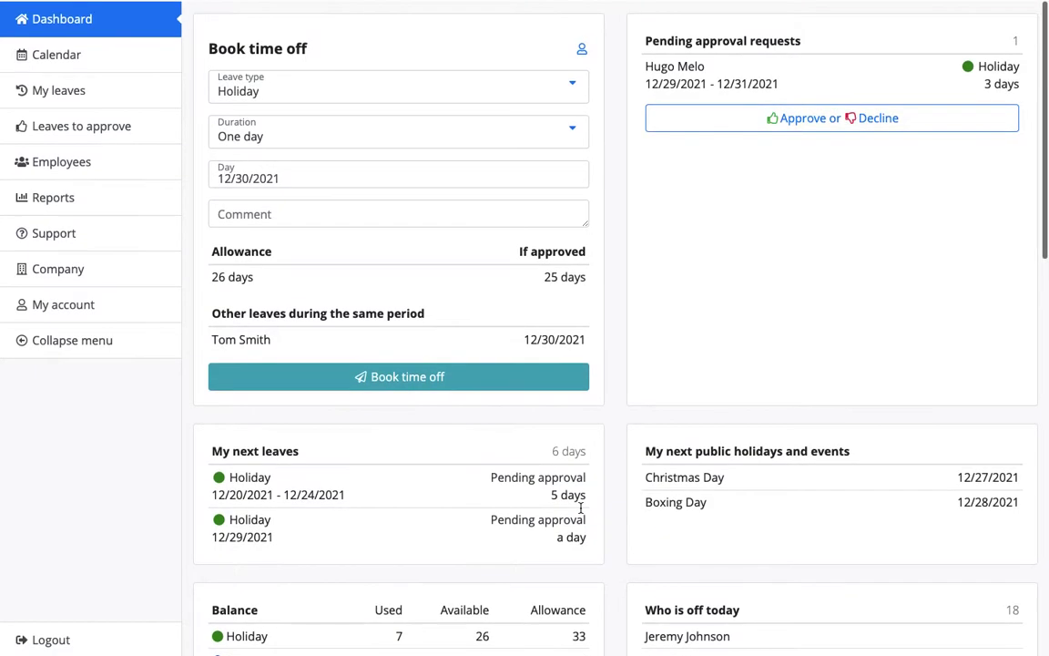
scroll(581, 513, "down", 3)
scroll(580, 512, "down", 5)
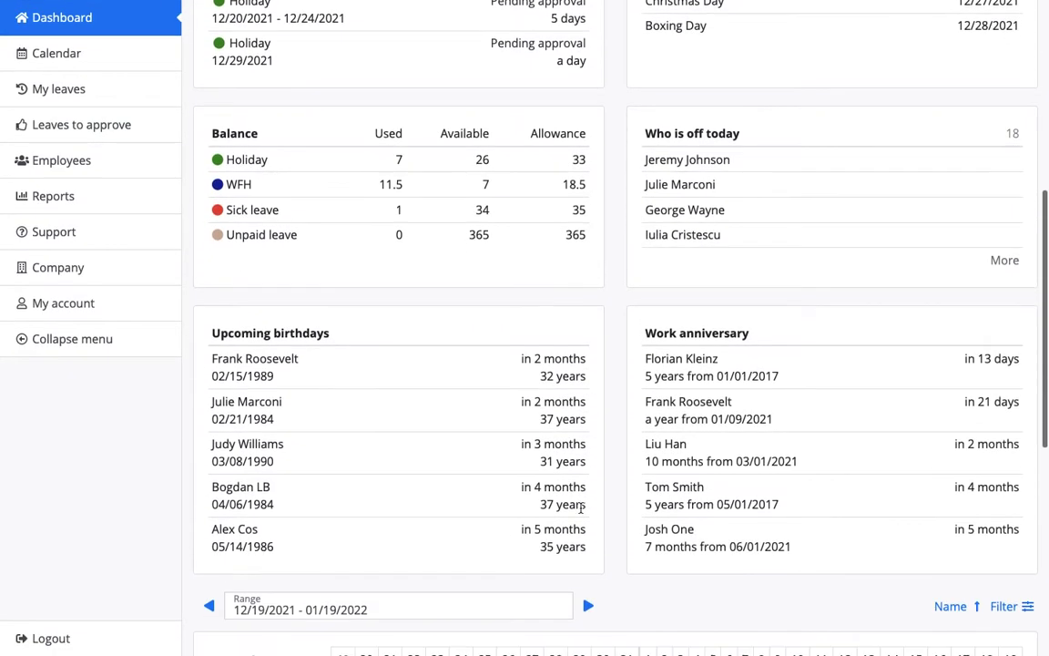
mouse_move(581, 527)
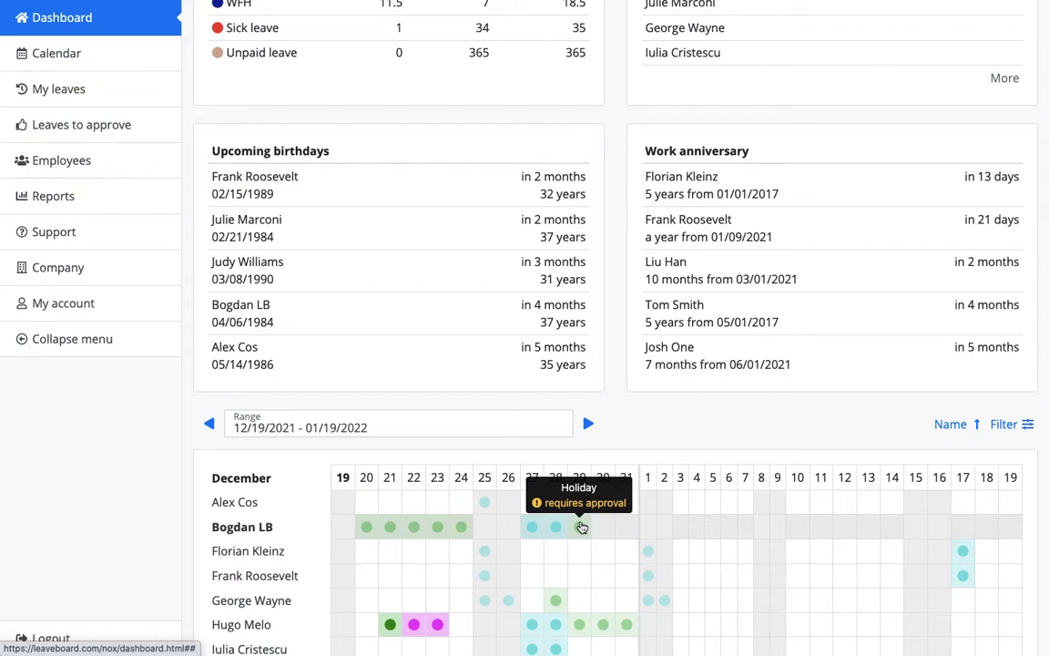
left_click(581, 527)
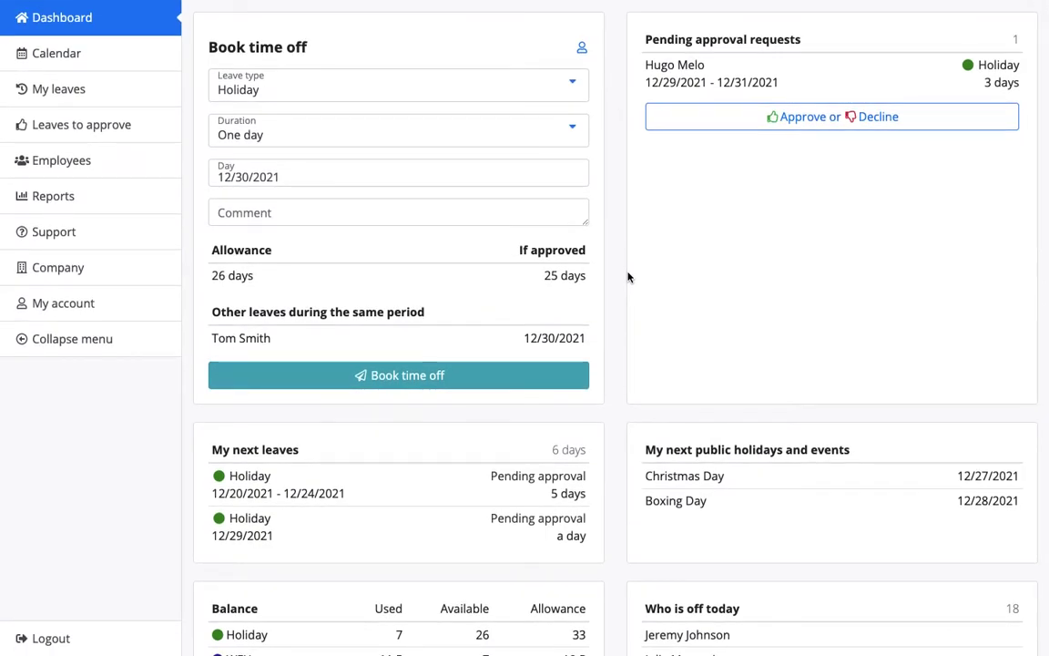
Step: Open the company calendar's filters and limit it to the Human Resources team before clearing that team filter
left_click(63, 52)
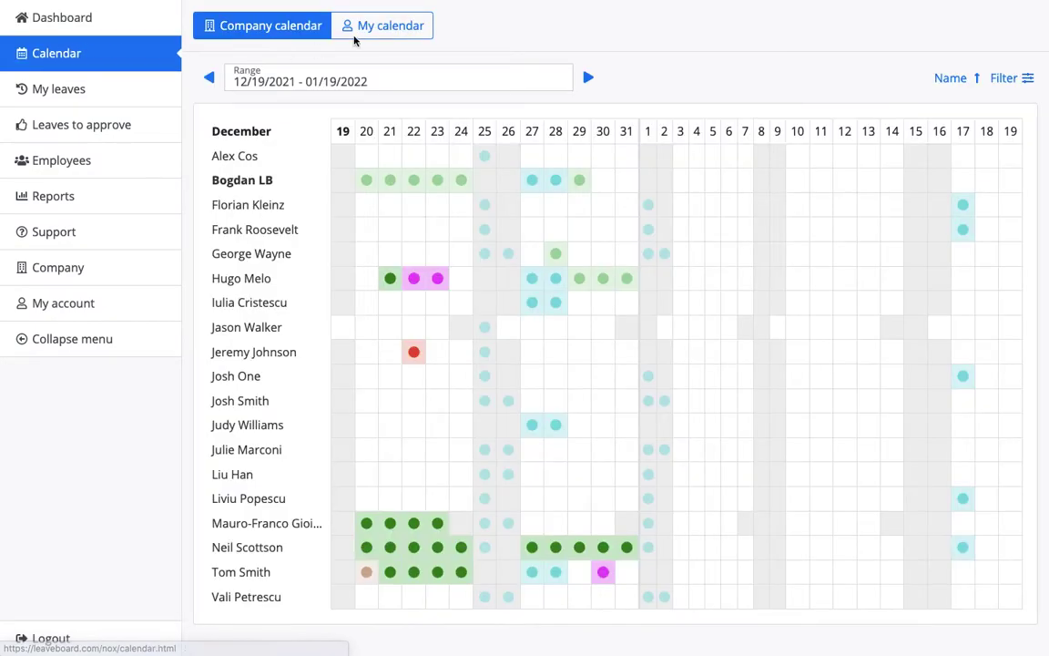
left_click(1004, 77)
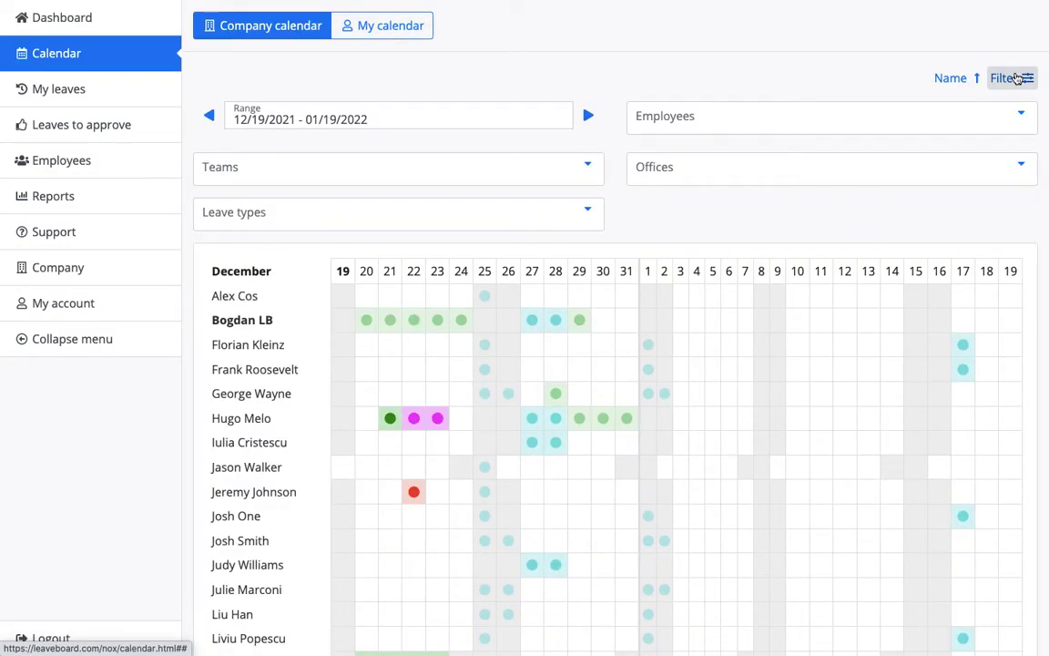
left_click(312, 173)
left_click(304, 200)
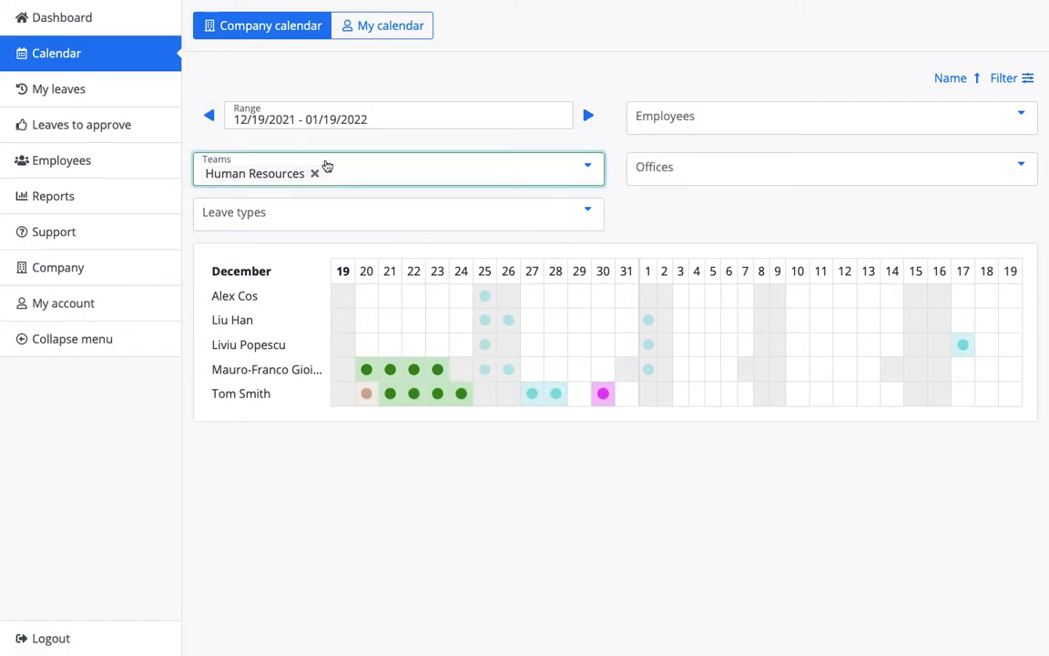
left_click(314, 174)
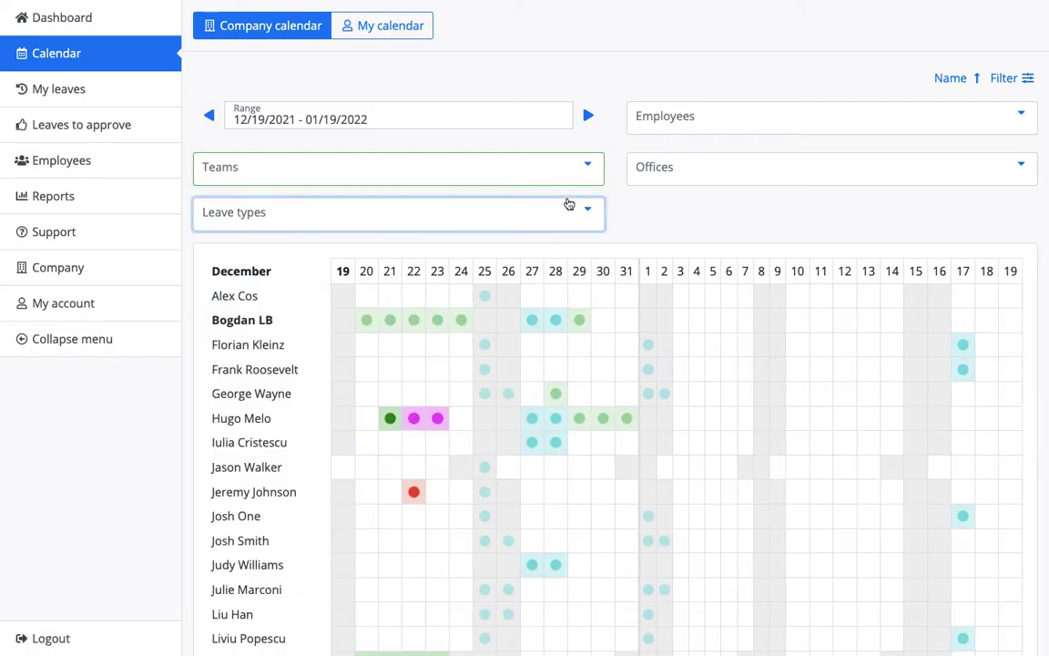
Step: Filter the company calendar by the London office and clear that office filter
left_click(729, 181)
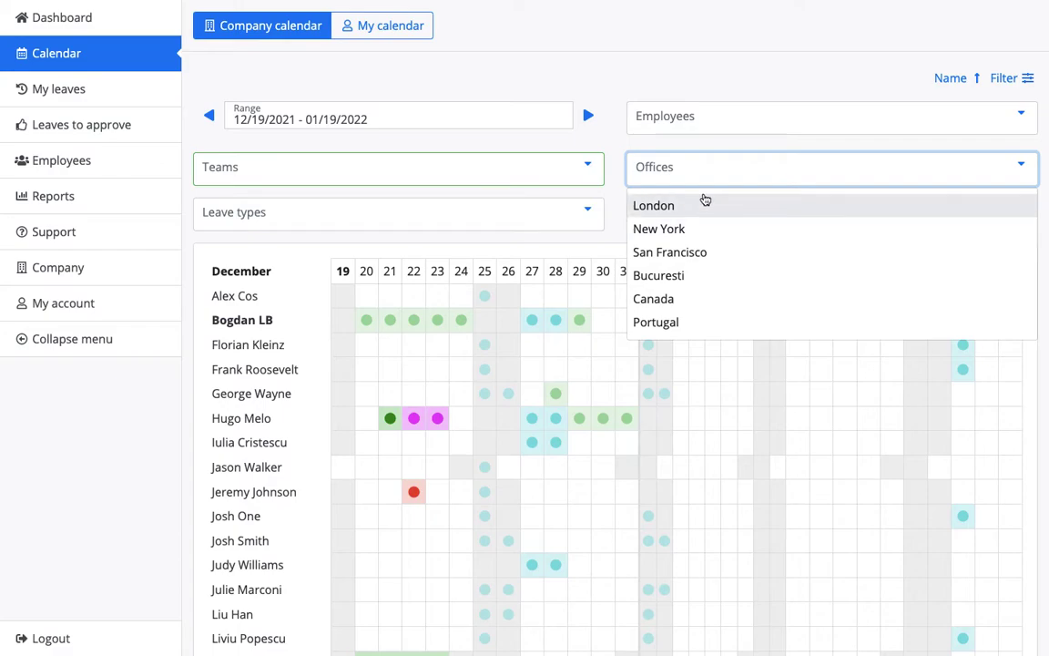
left_click(705, 199)
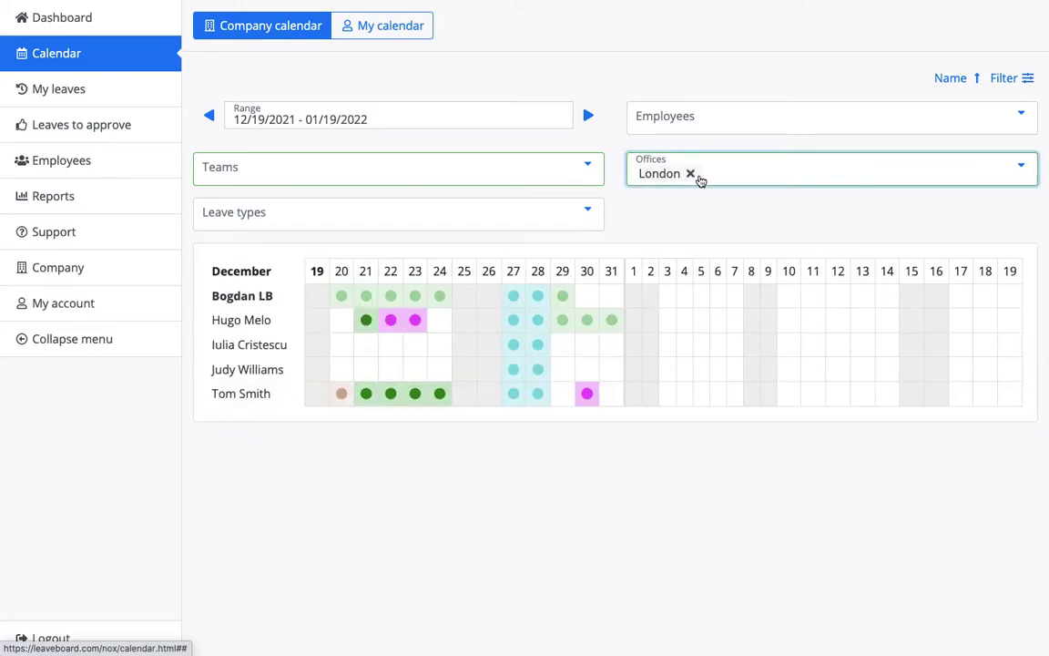
left_click(698, 178)
left_click(628, 145)
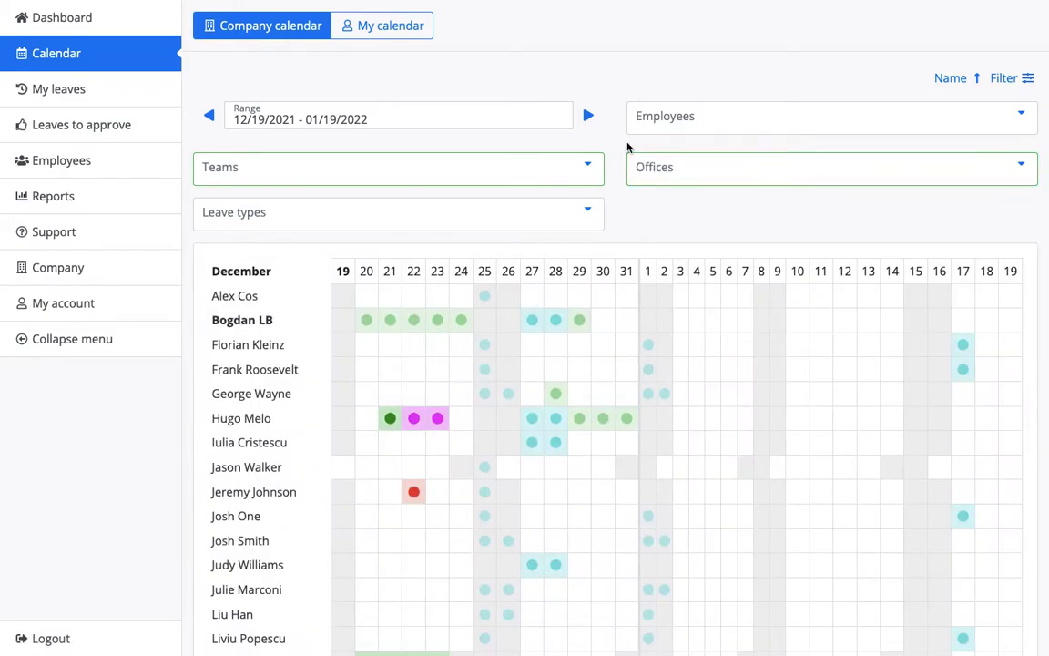
Step: Set the company calendar's date range to 12/01/2021 - 12/31/2021
left_click(345, 115)
left_click(398, 204)
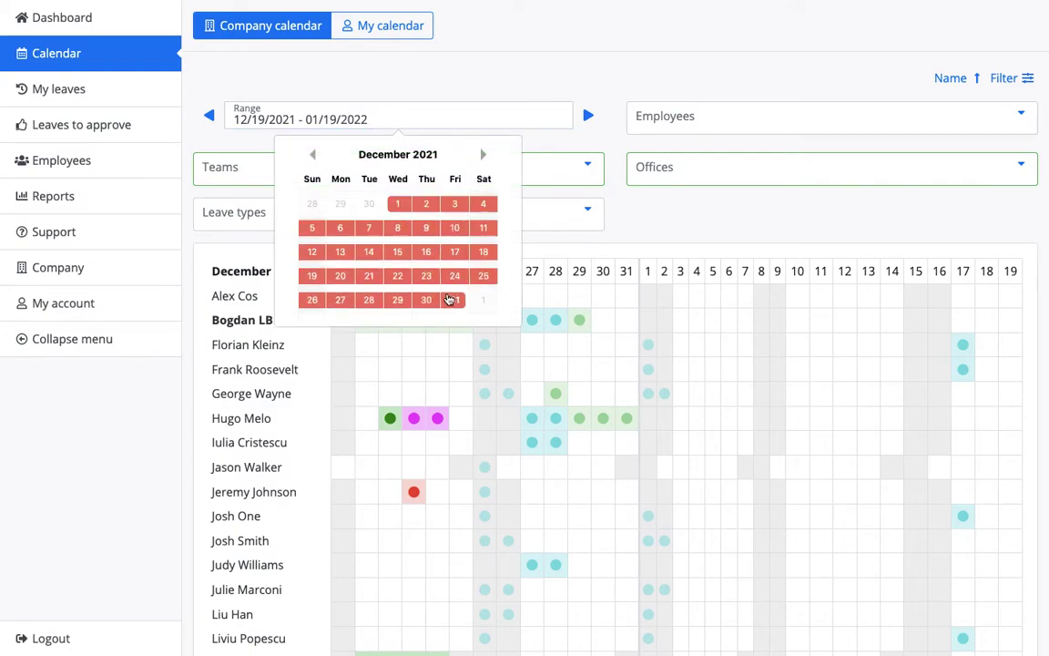
left_click(451, 301)
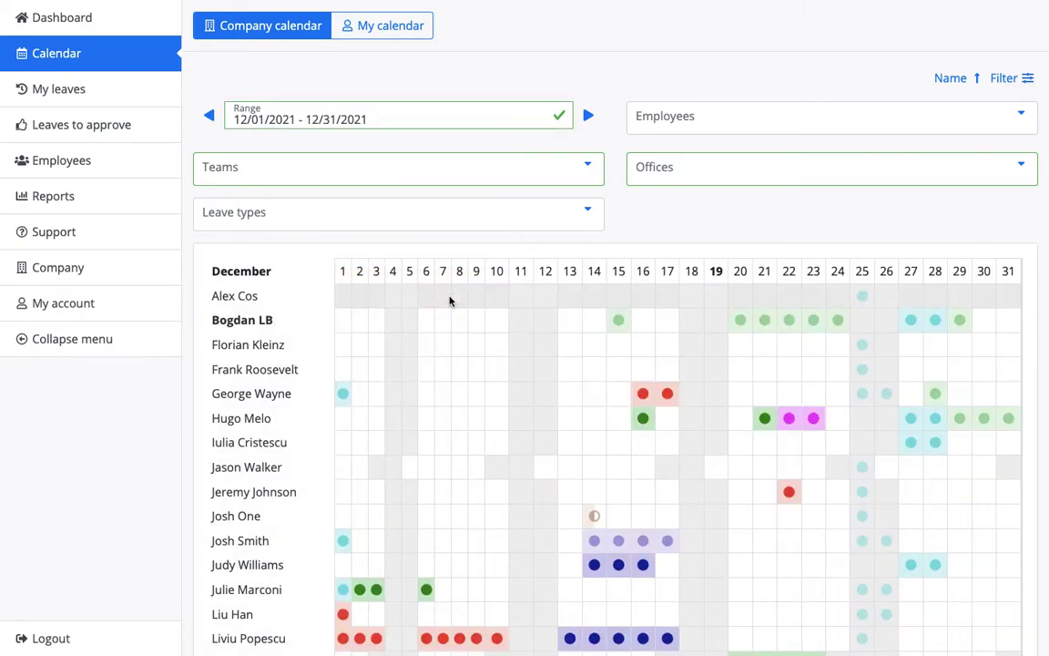
Step: Check leave types in the December company calendar and review your own upcoming and past leaves
mouse_move(642, 565)
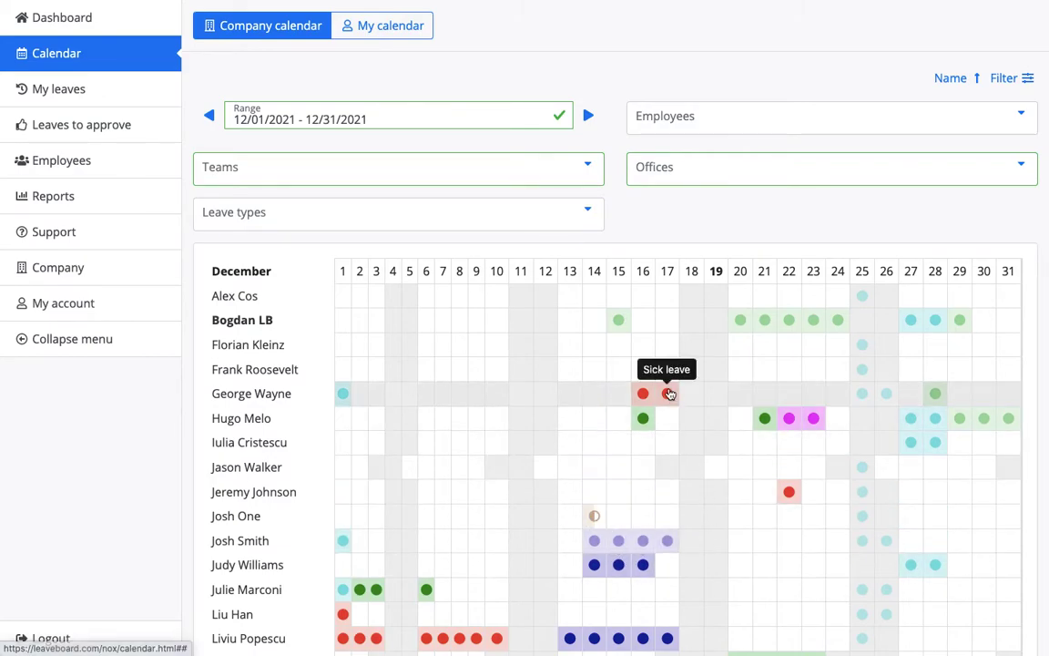
left_click(73, 94)
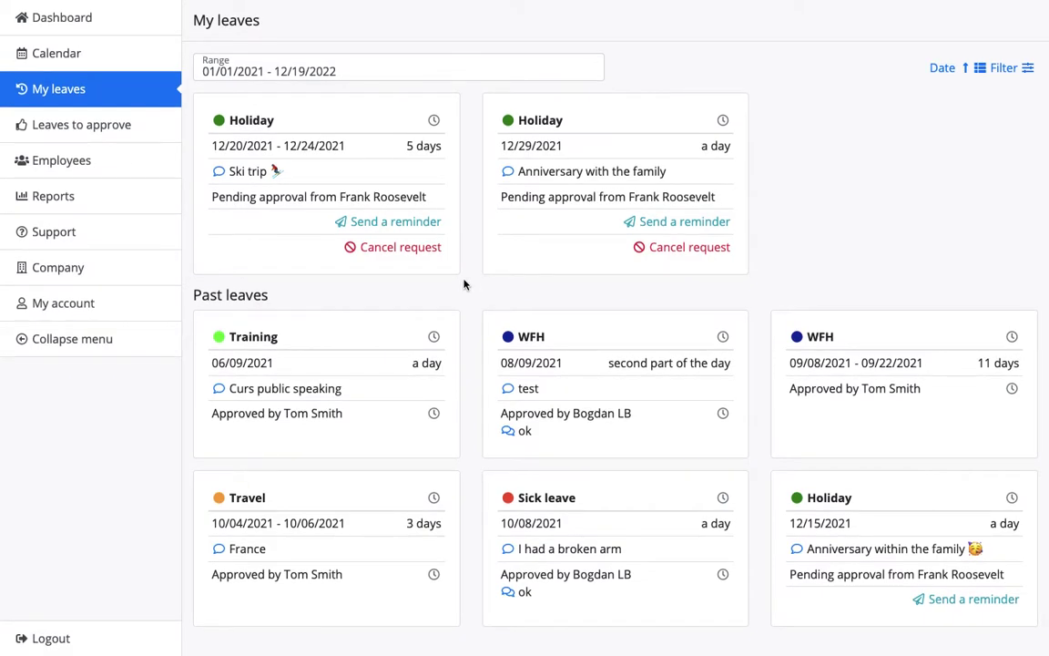
mouse_move(722, 121)
Step: Review the leave requests waiting for your approval, both in their dedicated list and on the dashboard
left_click(111, 123)
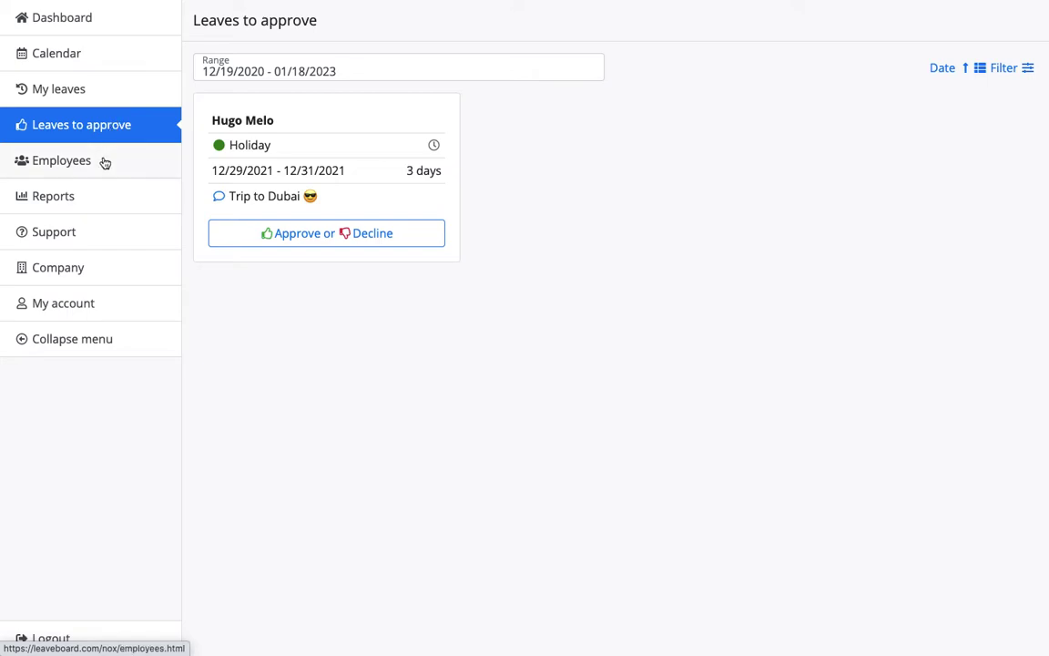
left_click(85, 33)
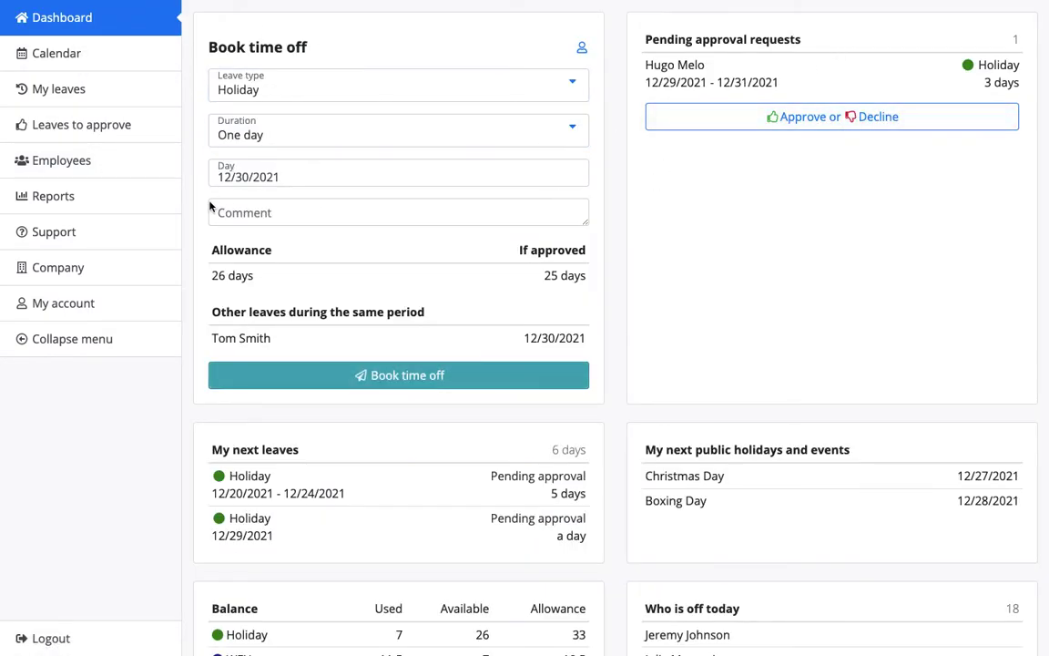
Step: Look through the employee directory and view the Sr Business developer's profile before returning to the full list
left_click(72, 161)
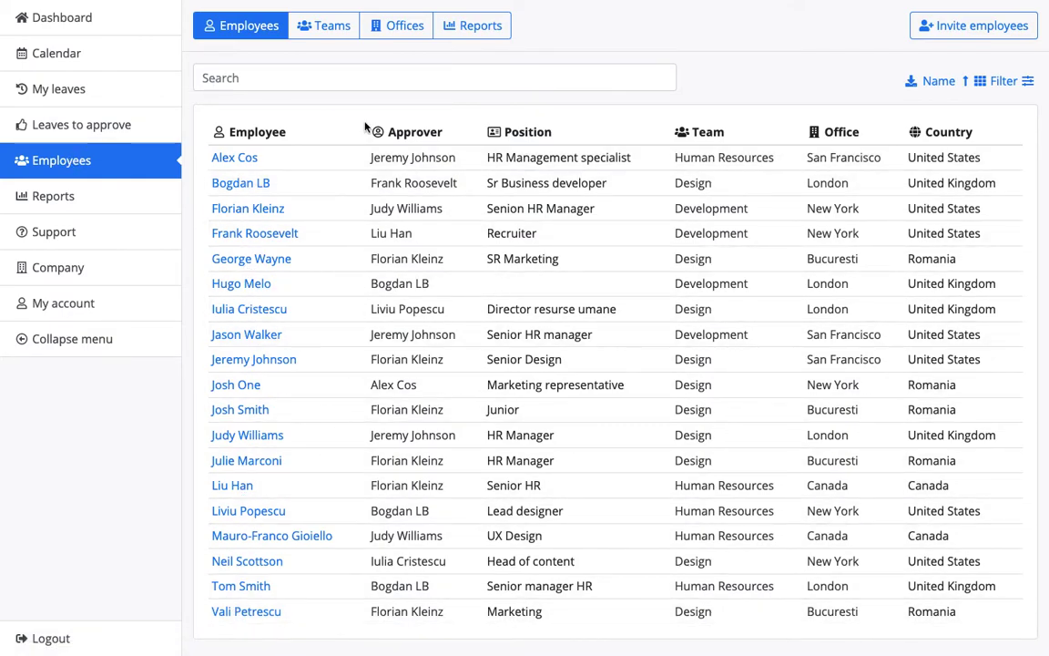
left_click(248, 182)
left_click(200, 27)
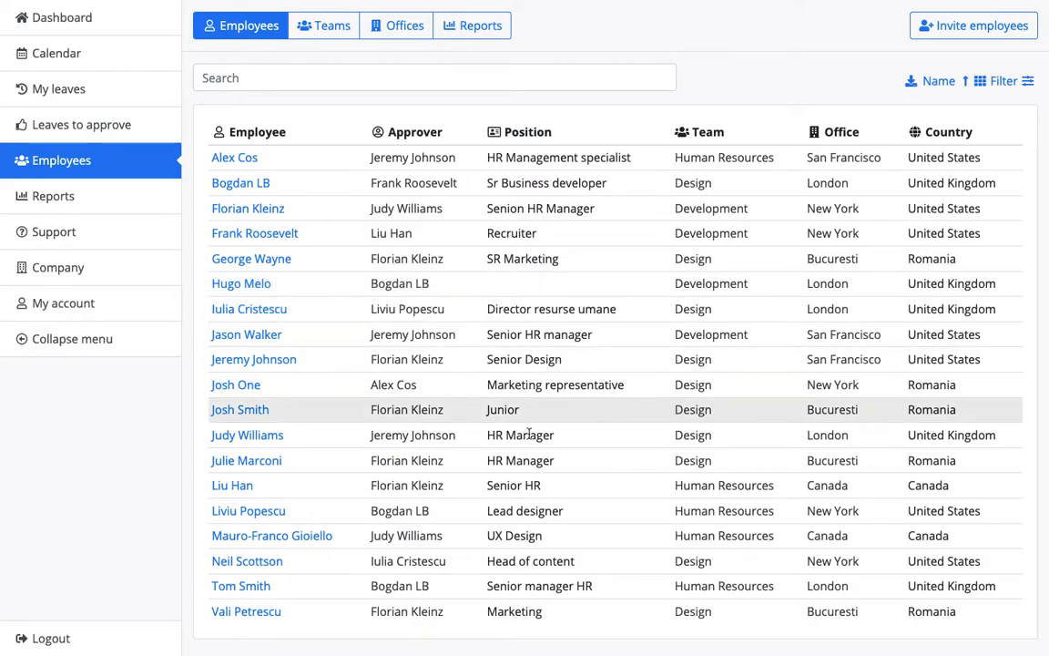
scroll(538, 478, "down", 1)
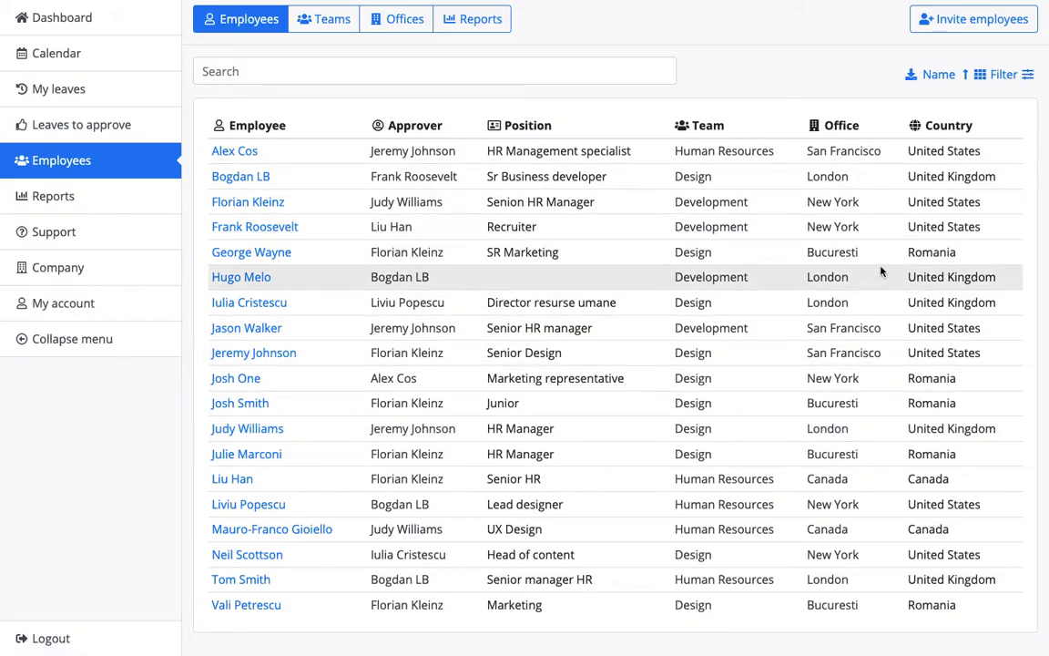
Step: Show the employee directory's filters and search for two employees by first name, clearing the search after each one
left_click(1015, 80)
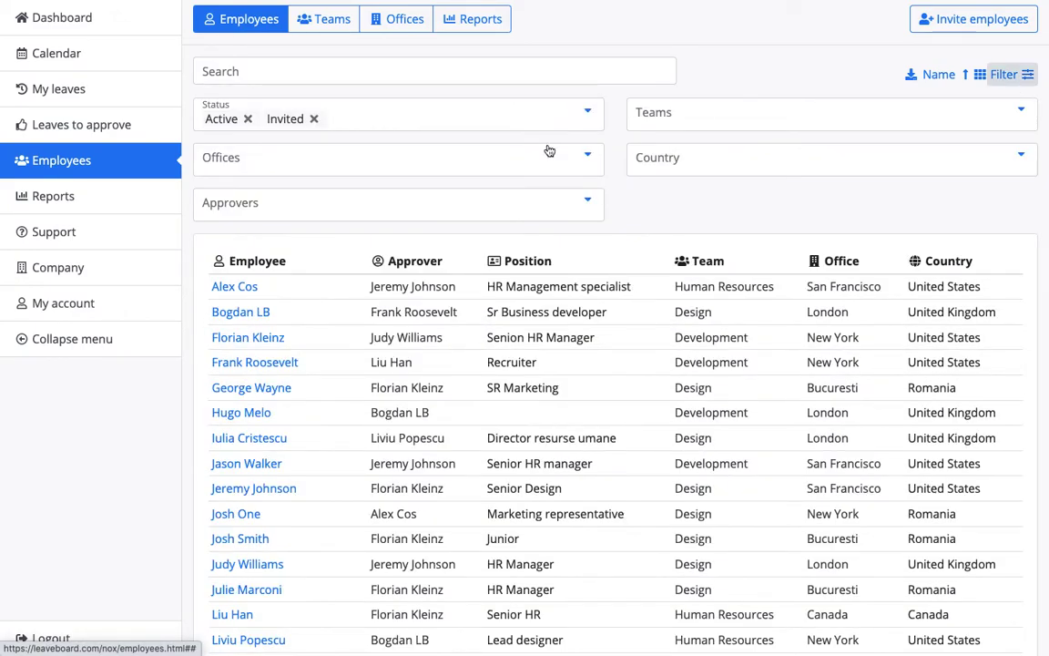
left_click(431, 67)
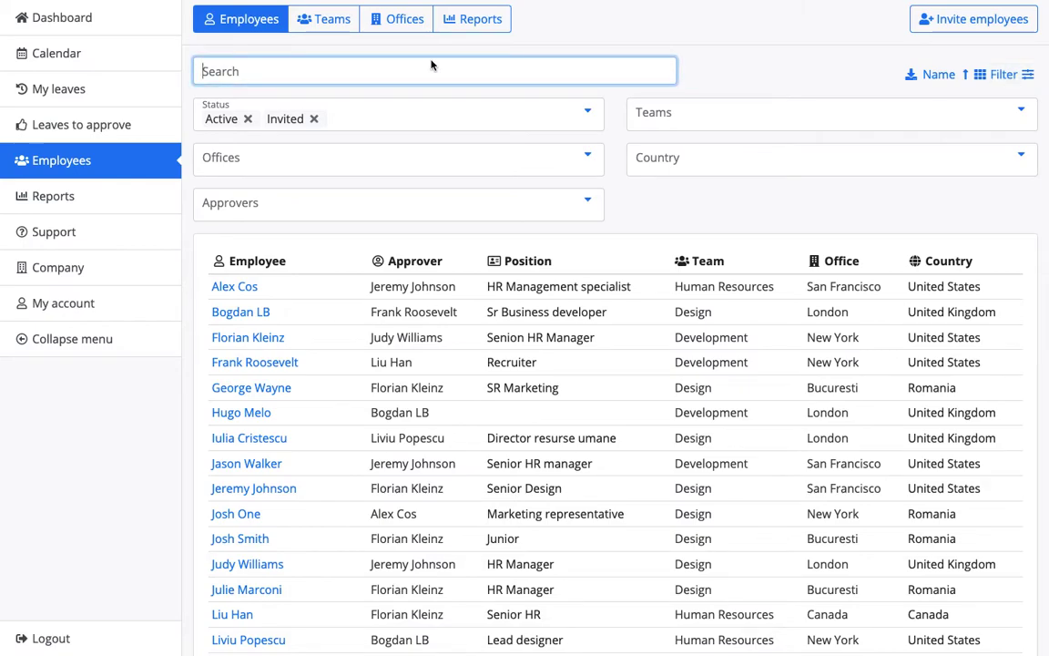
type("Judy")
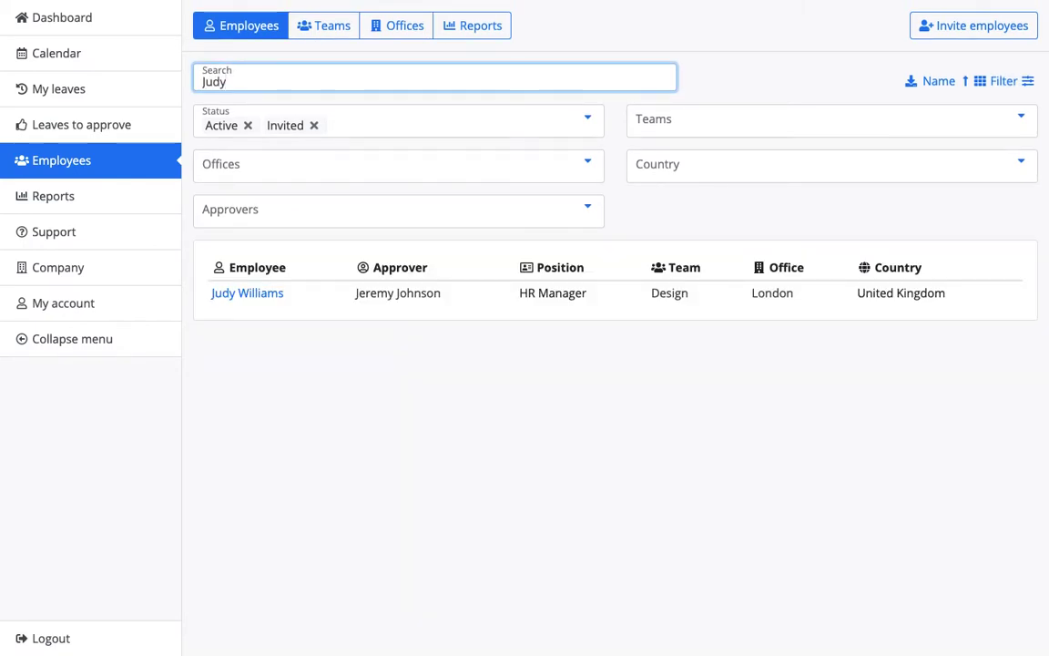
key("BackSpace")
key("BackSpace")
key("BackSpace")
key("BackSpace")
type("Tom")
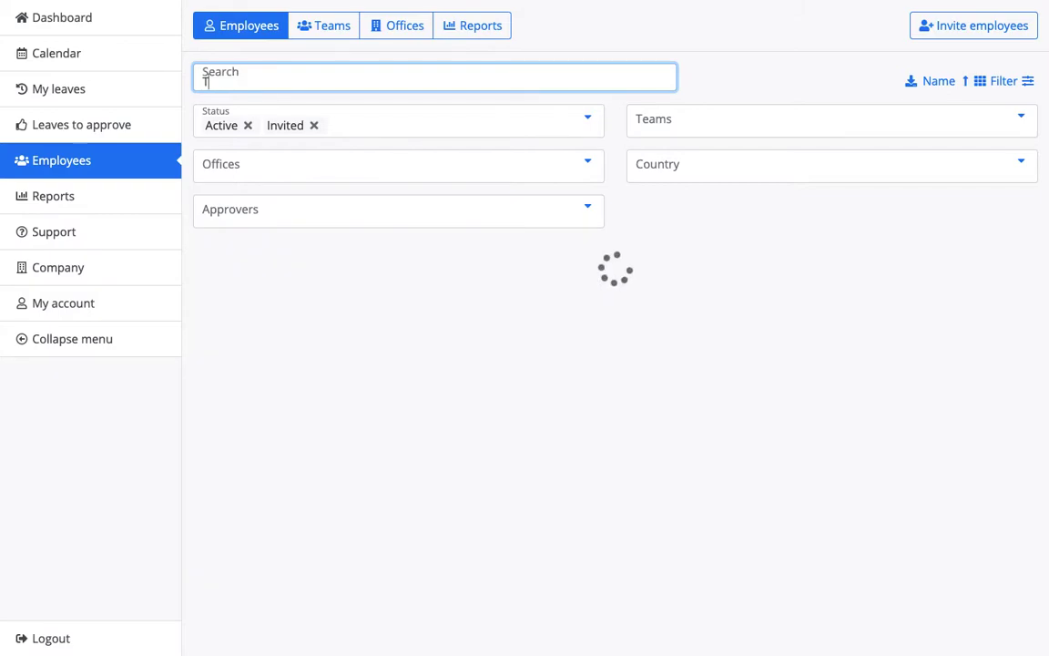
key("BackSpace")
key("BackSpace")
key("BackSpace")
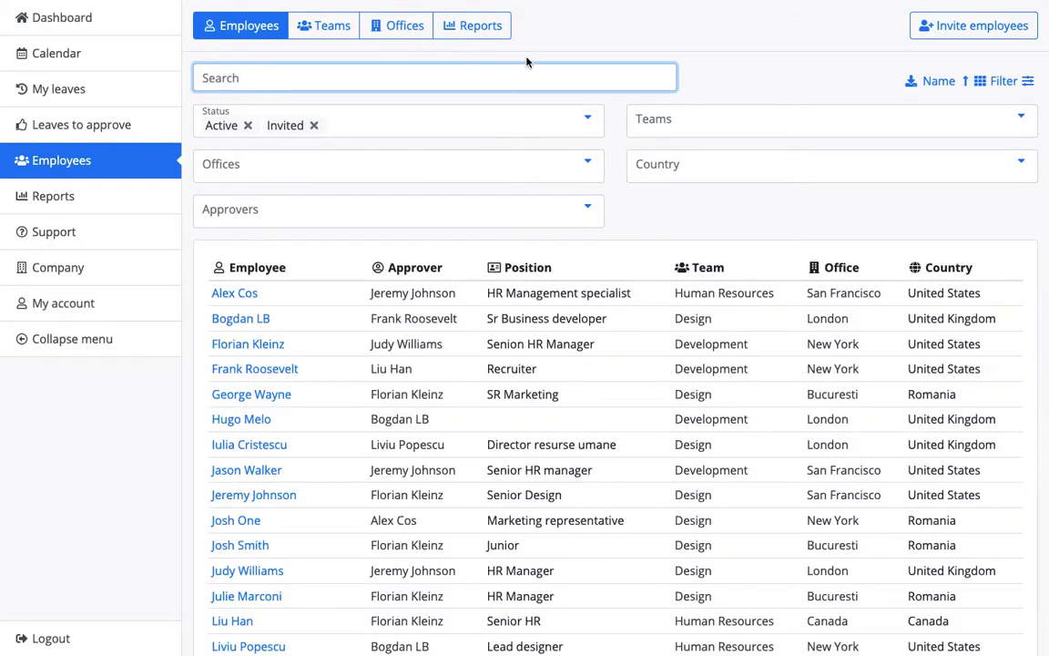
Step: Filter the employee directory by the Human Resources team and clear that team filter
left_click(681, 118)
left_click(680, 157)
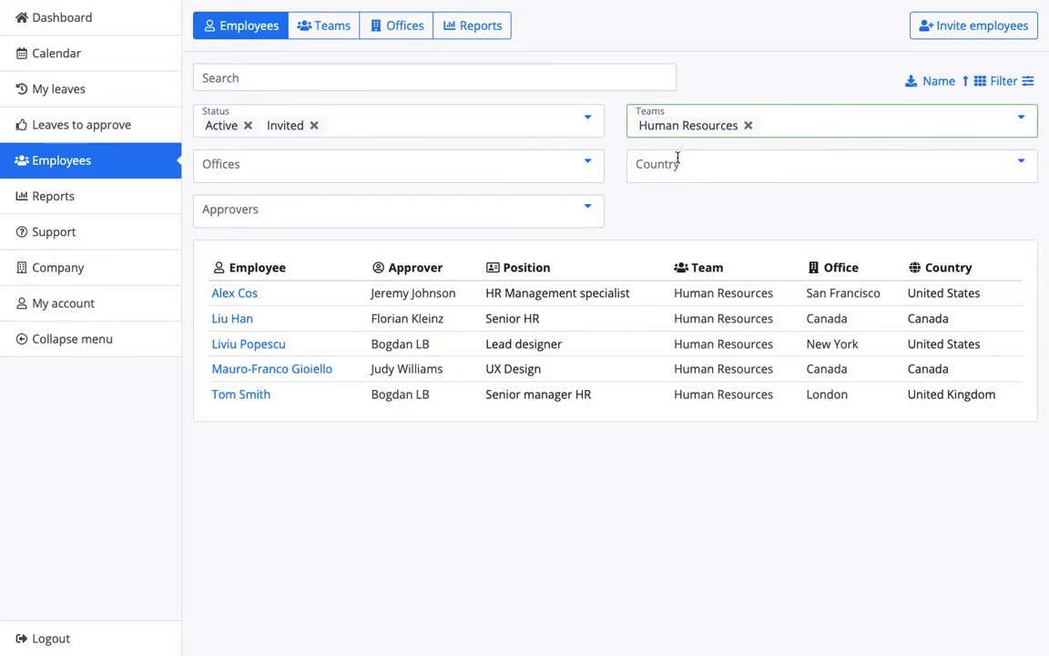
left_click(748, 127)
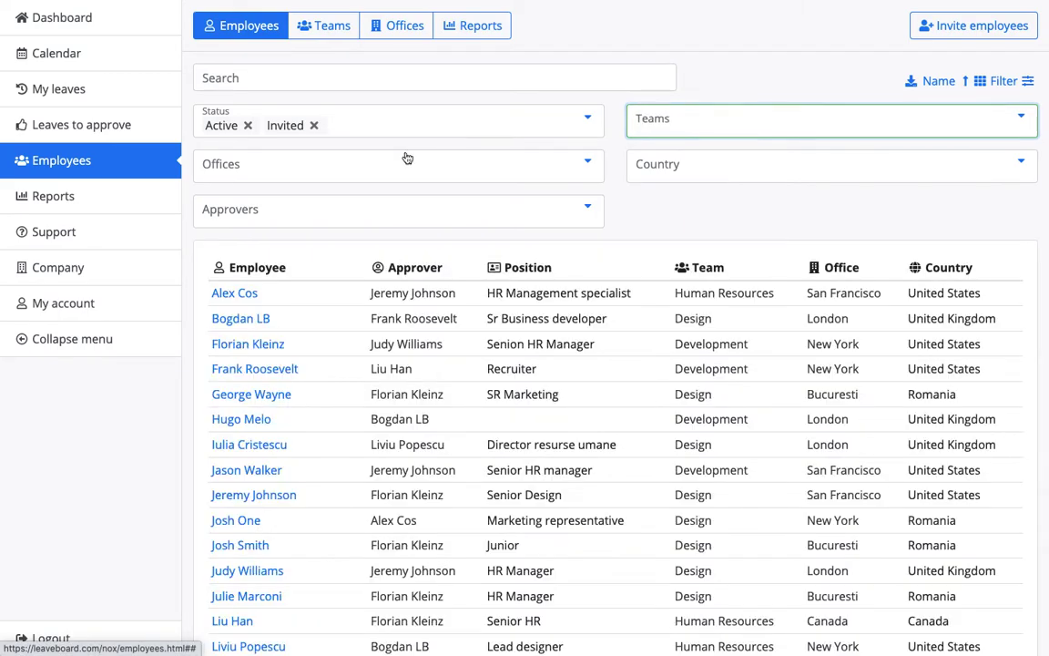
Step: Filter the employee directory by the London office, clear that filter and hide the filter options
left_click(403, 162)
left_click(333, 203)
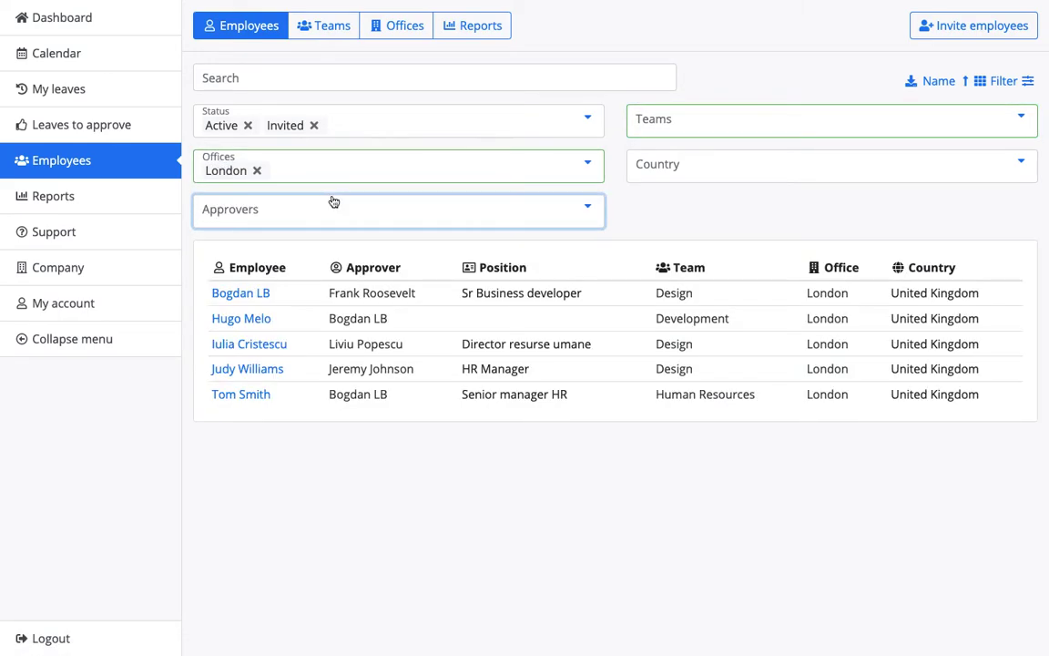
left_click(257, 171)
left_click(1018, 80)
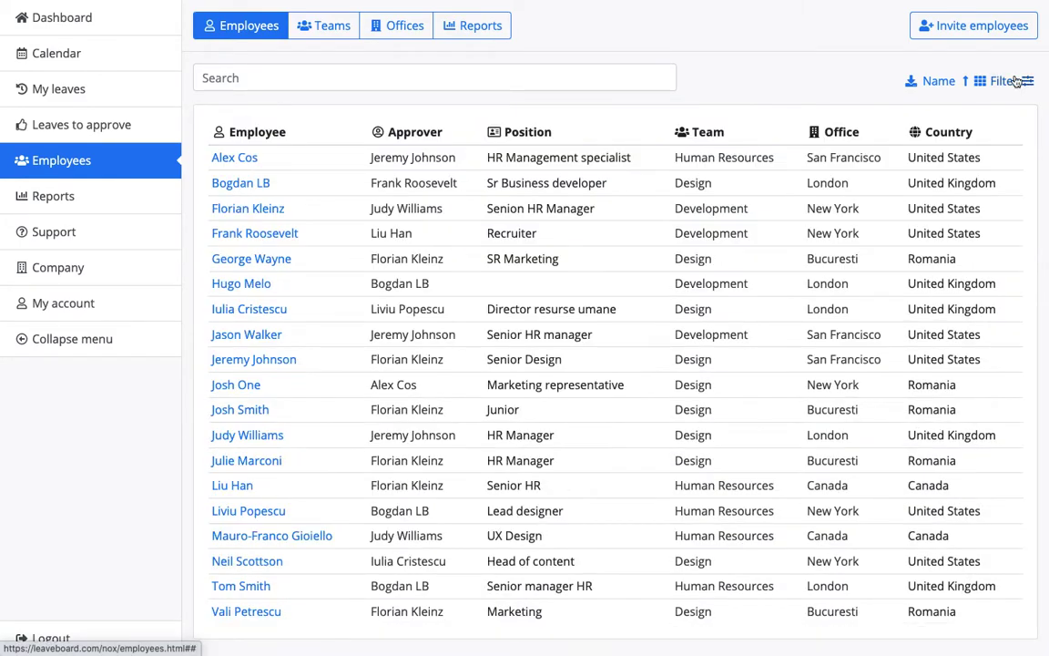
Step: View the company's teams and offices, and open the London office's public holidays and events
left_click(331, 33)
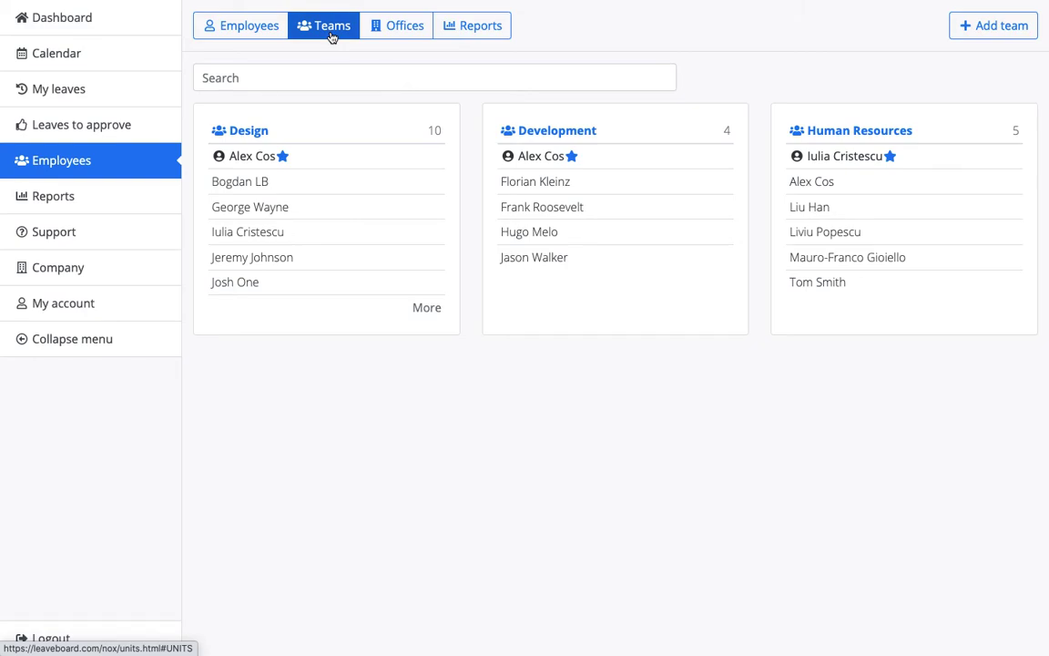
left_click(396, 40)
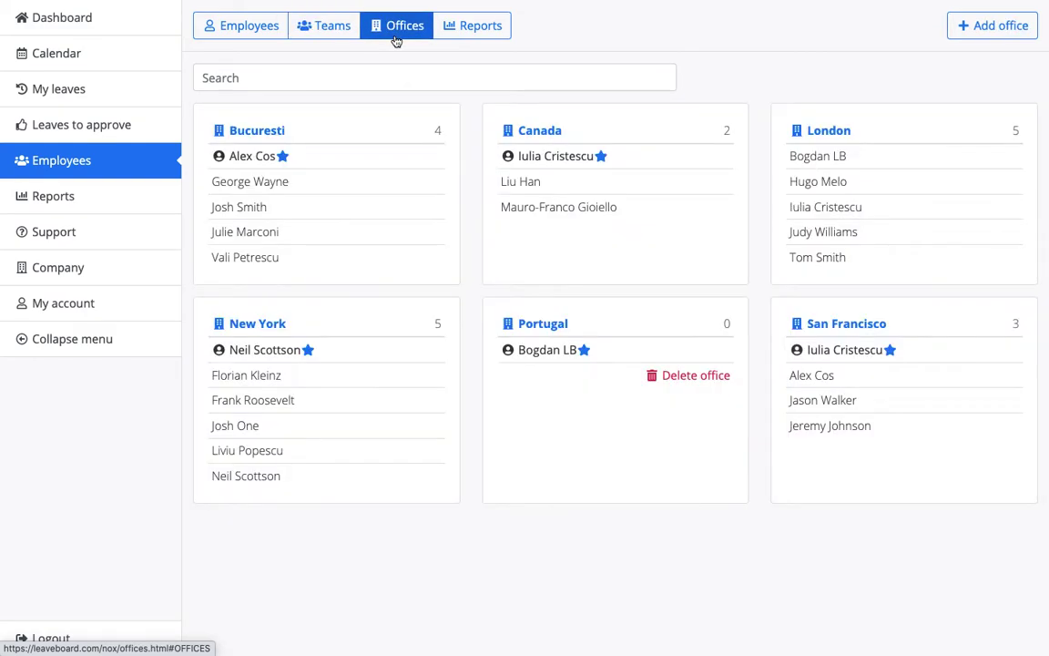
left_click(819, 132)
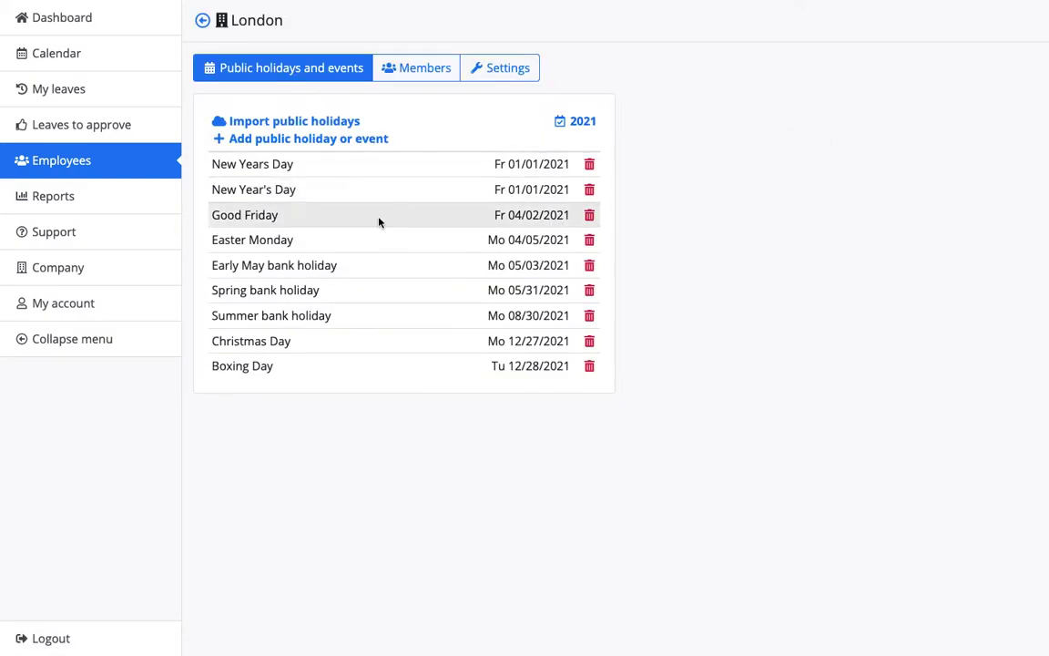
Step: Preview the importable 2021 United Kingdom public holidays for the London office with England as the state
left_click(326, 124)
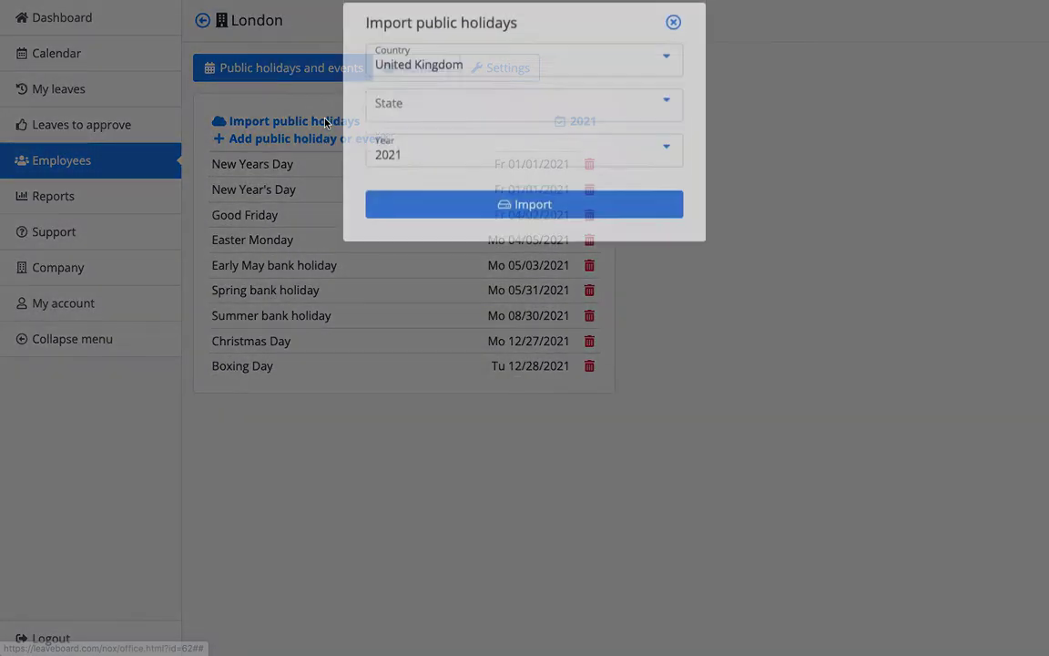
left_click(417, 131)
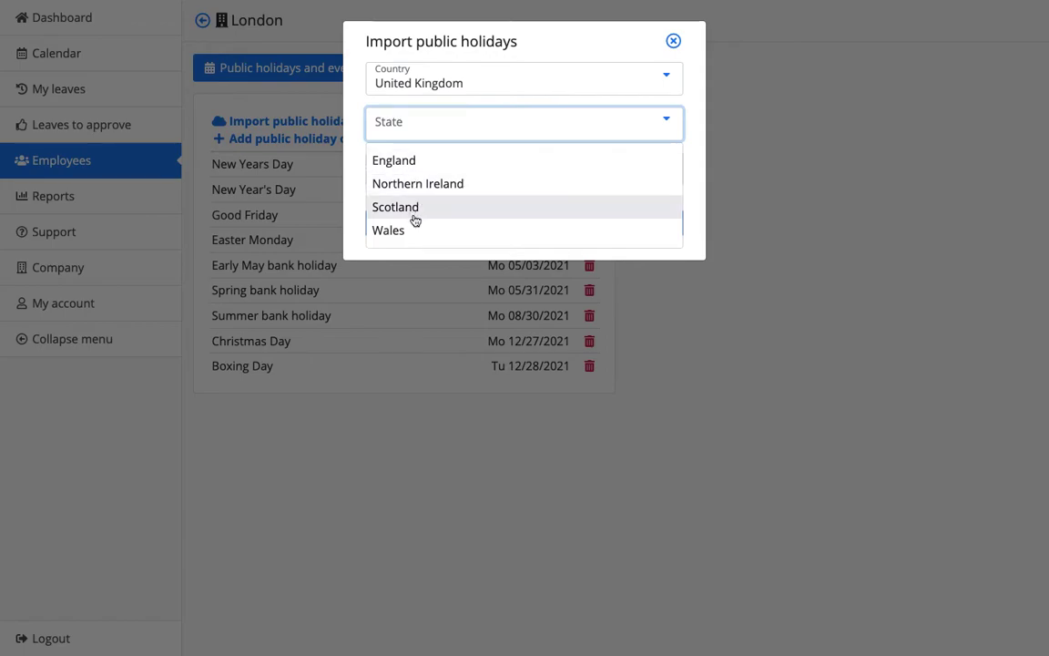
left_click(415, 231)
left_click(466, 138)
left_click(440, 161)
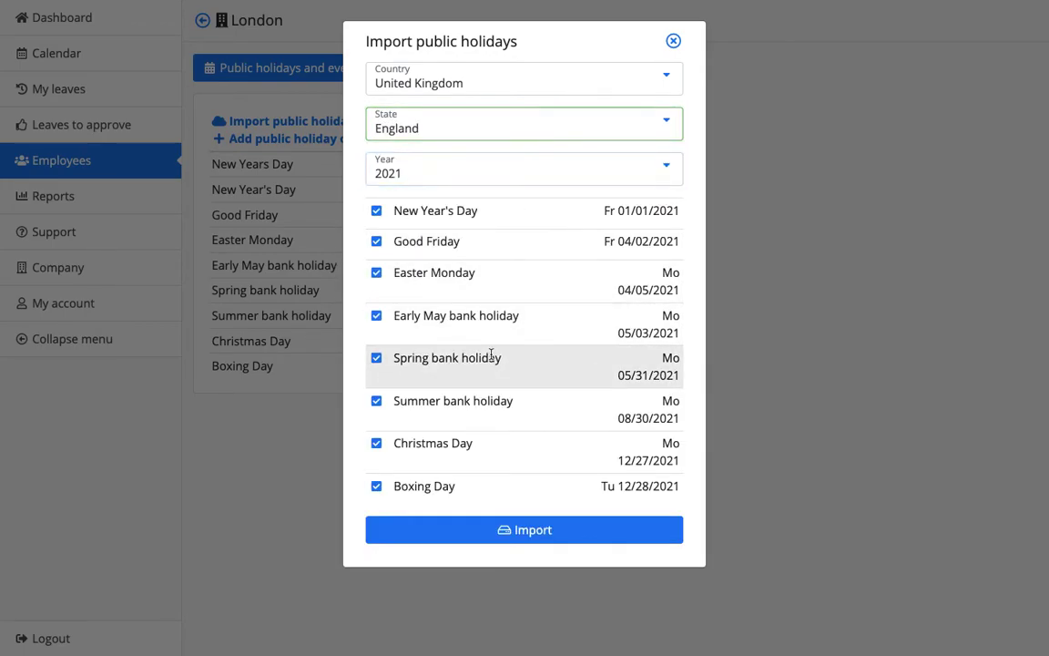
Step: Preview England's 2022 public holidays, close the import without importing them and return to the offices list
left_click(466, 175)
left_click(433, 275)
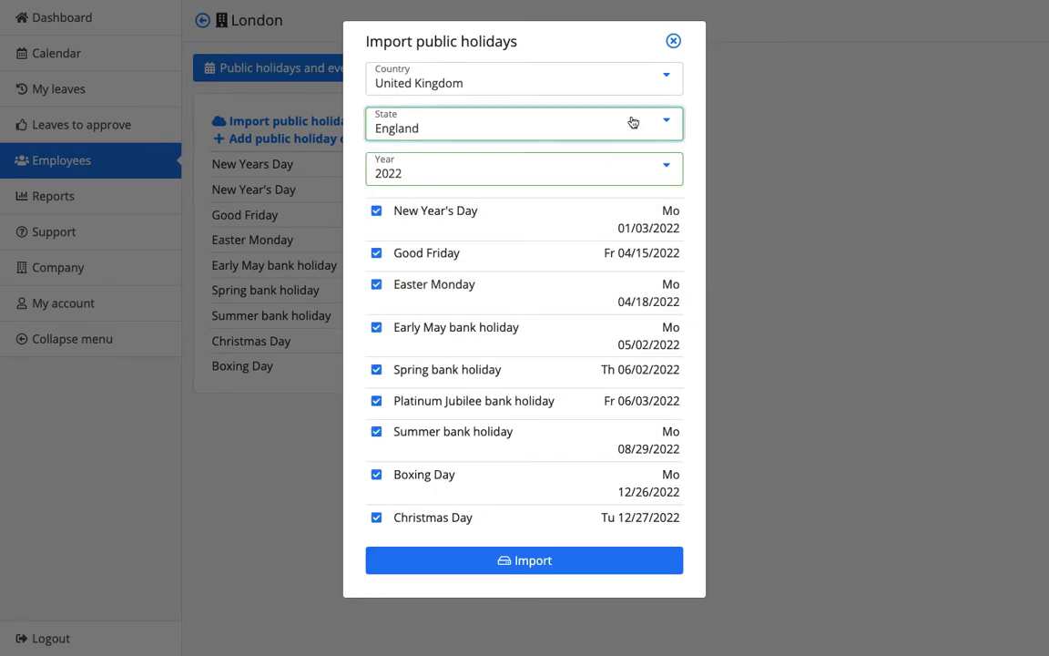
left_click(673, 41)
left_click(199, 20)
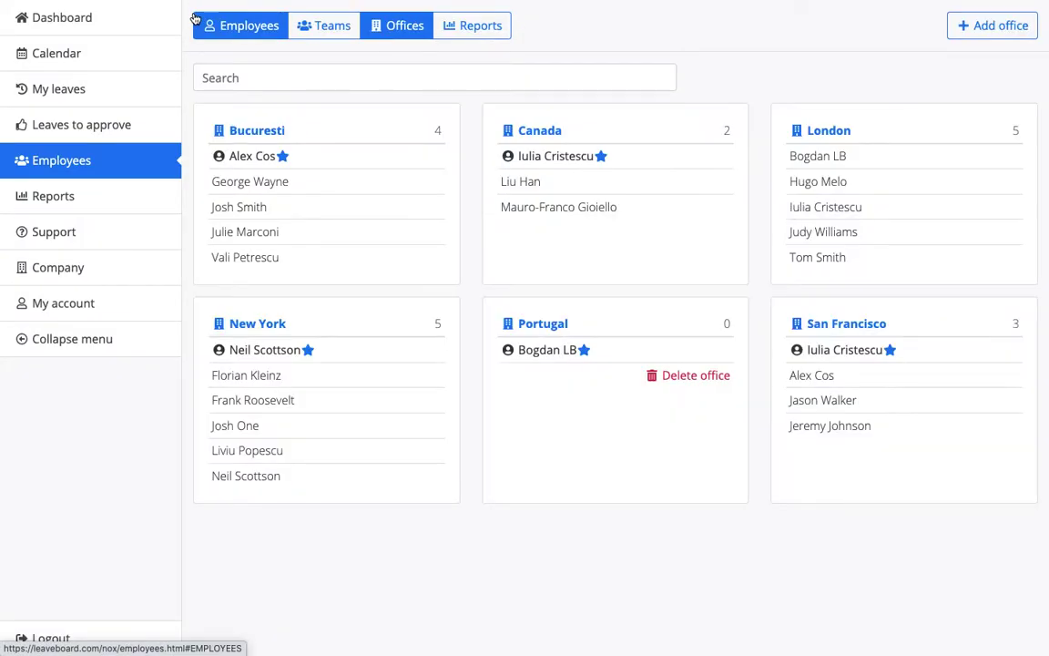
Step: Examine the employee analytics report, including headcount, average age, average length of service, upcoming birthdays and work anniversaries
left_click(441, 34)
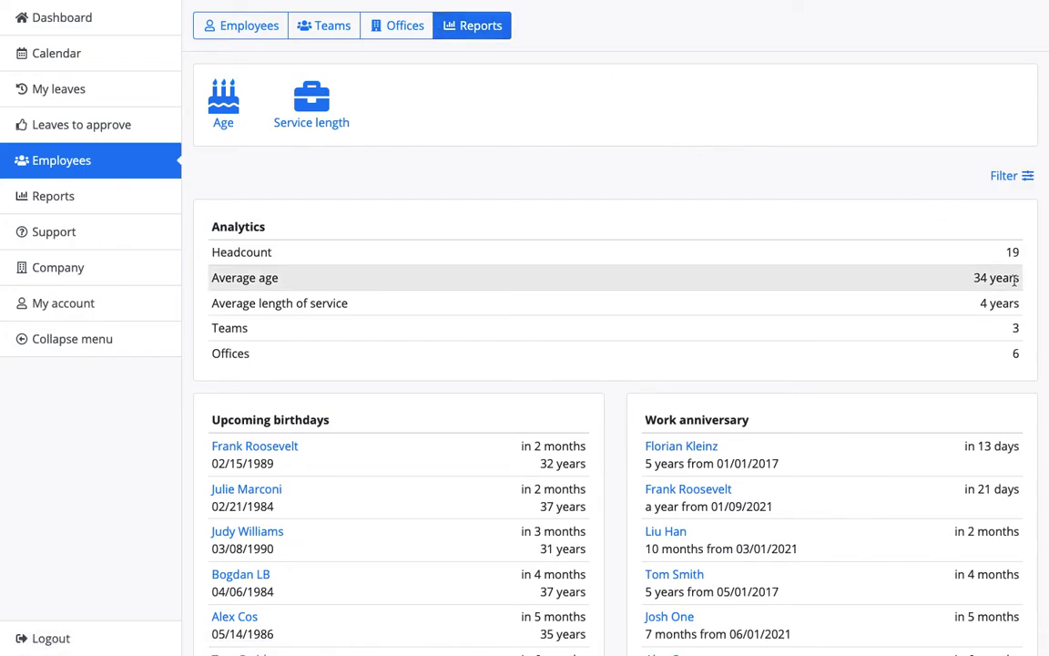
left_click_drag(997, 261, 1018, 247)
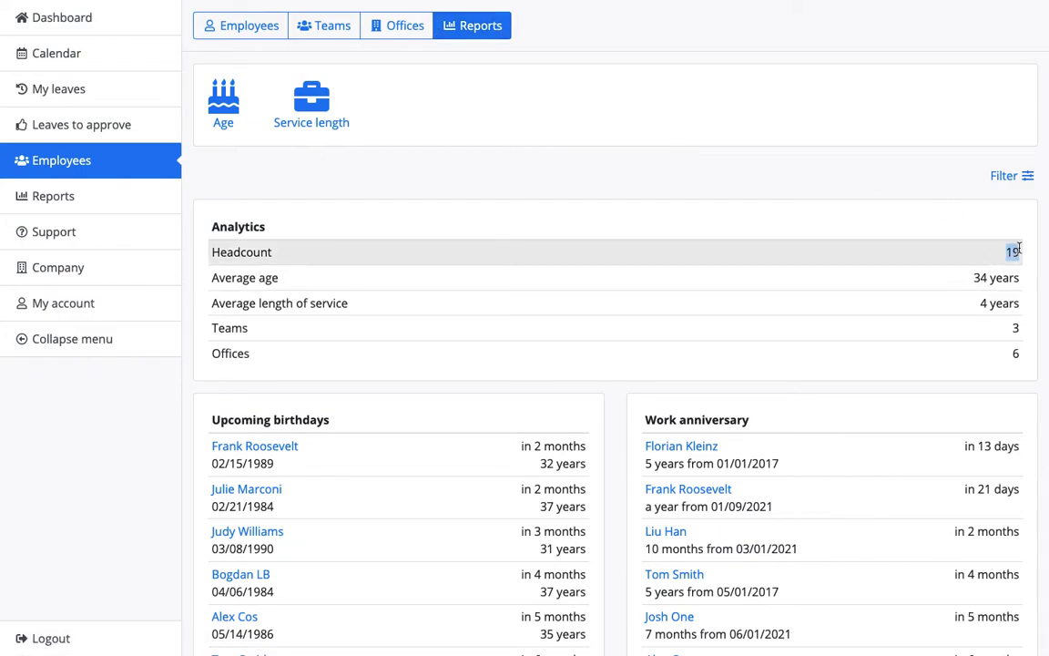
left_click_drag(973, 277, 1020, 276)
left_click(975, 304)
left_click_drag(974, 304, 1023, 303)
left_click(895, 327)
scroll(554, 422, "down", 1)
scroll(555, 422, "up", 1)
Step: View the employee Age report sorted by birthday and return to the reports overview
left_click(224, 102)
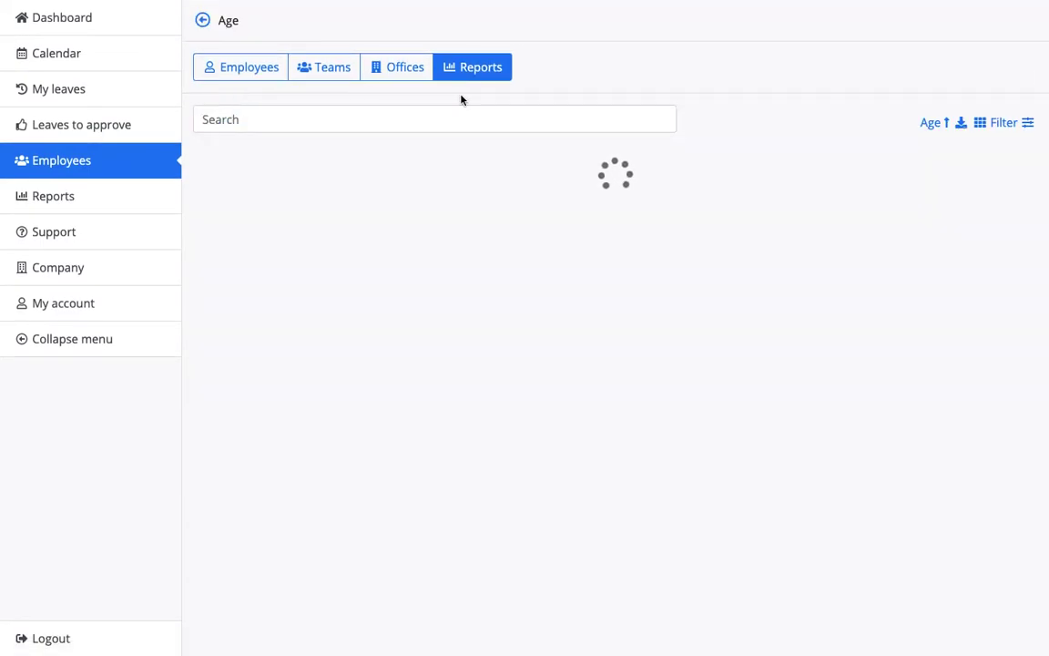
left_click(931, 124)
left_click(953, 198)
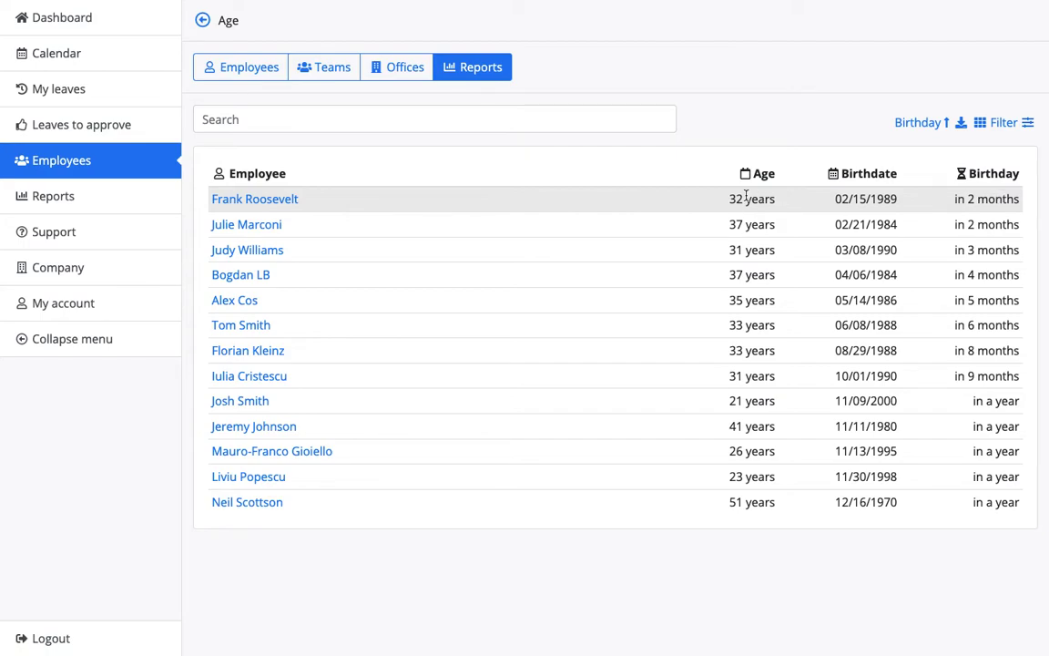
left_click(202, 20)
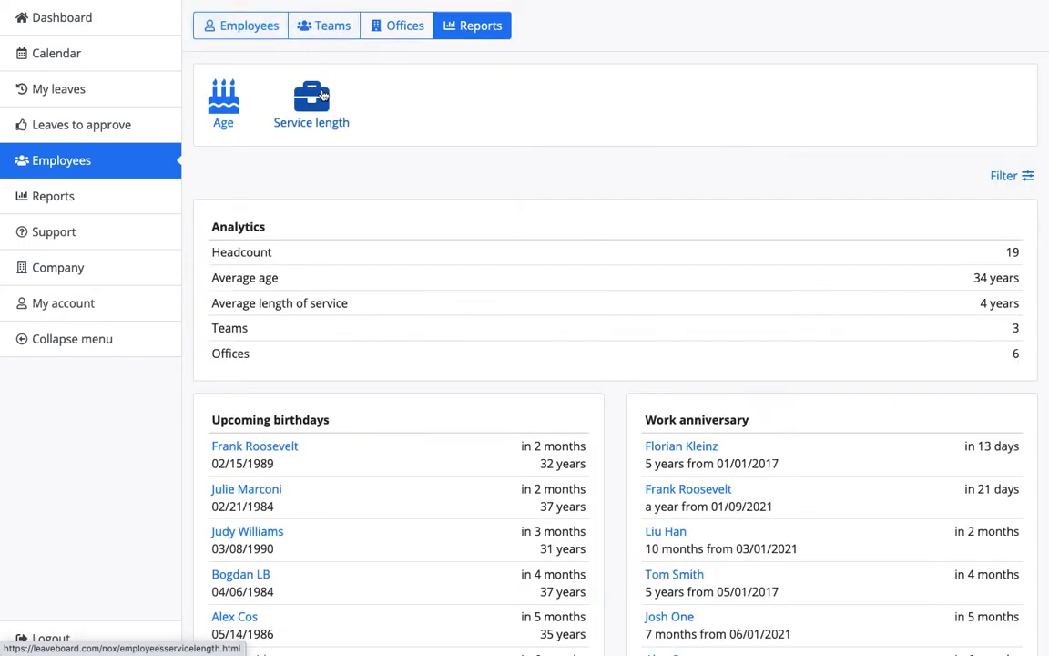
Step: View the employee Service length report and sort it by service length
left_click(323, 95)
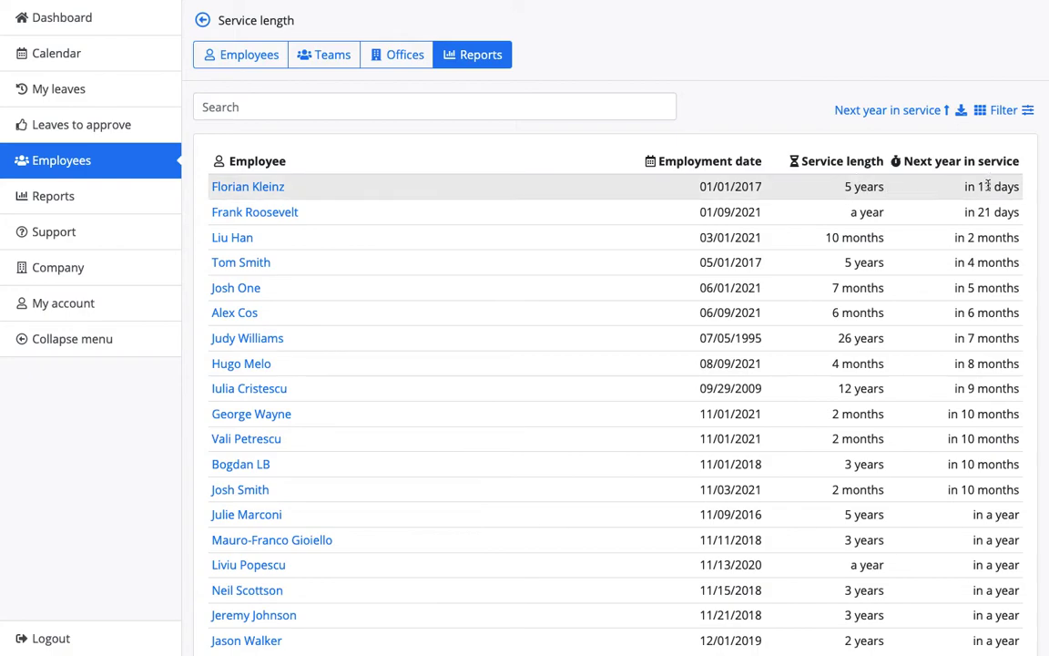
left_click(890, 108)
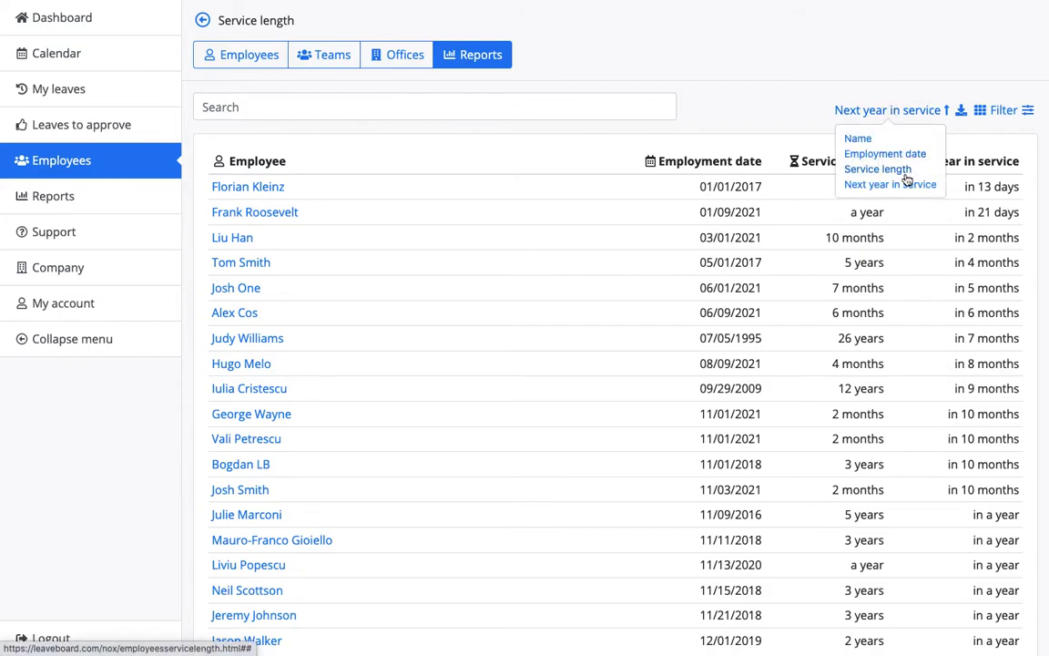
left_click(902, 170)
scroll(893, 534, "down", 1)
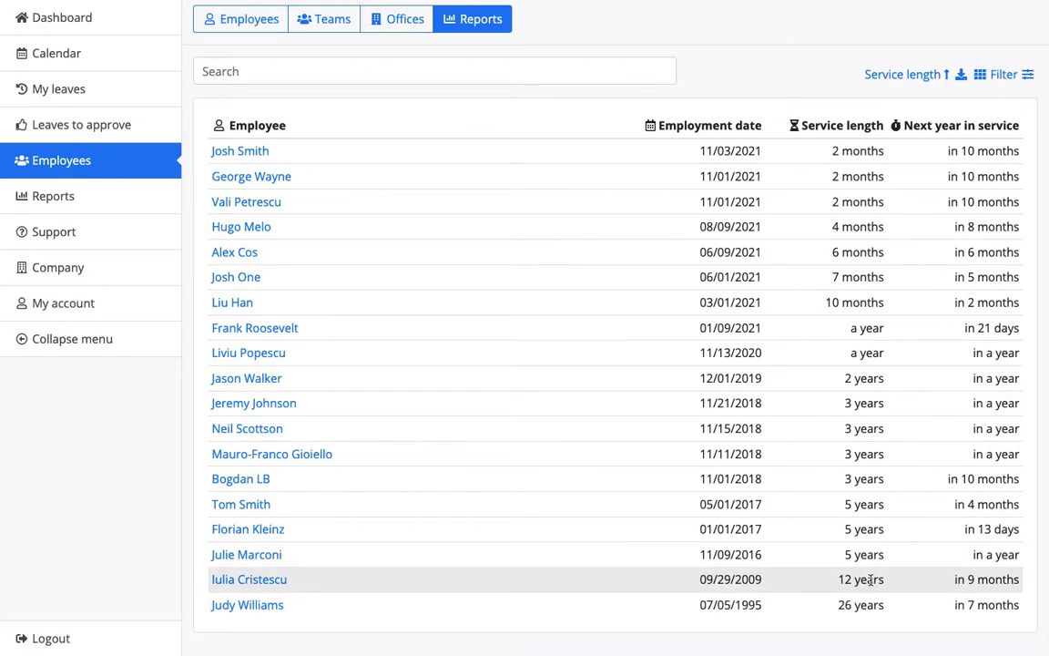
scroll(528, 178, "up", 1)
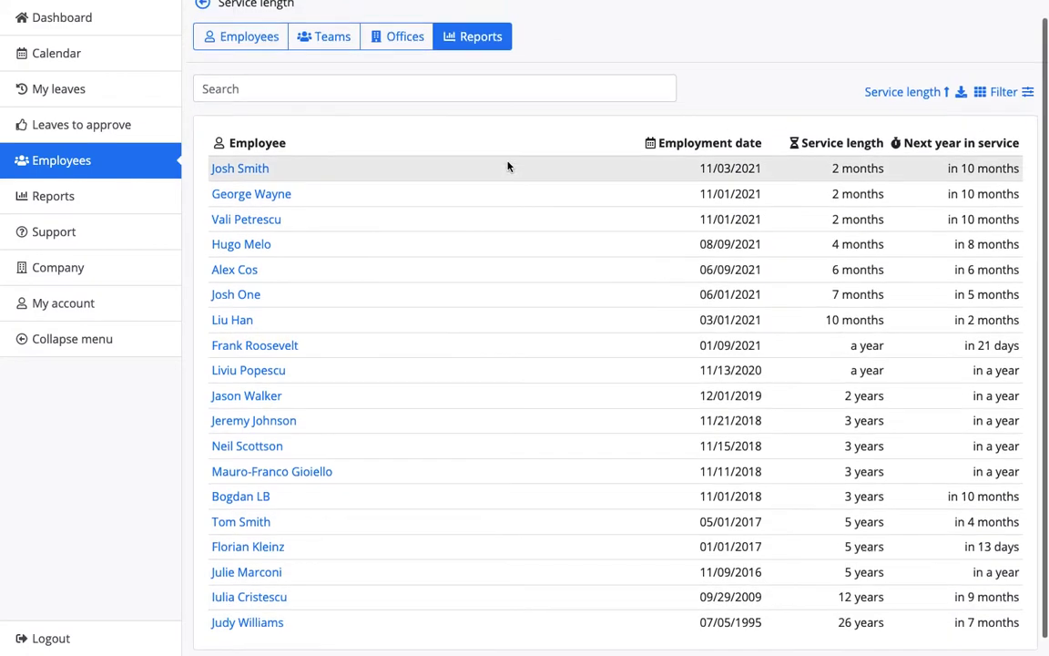
Step: Return to the employee Age report and highlight the age in its first row
left_click(202, 20)
left_click(226, 98)
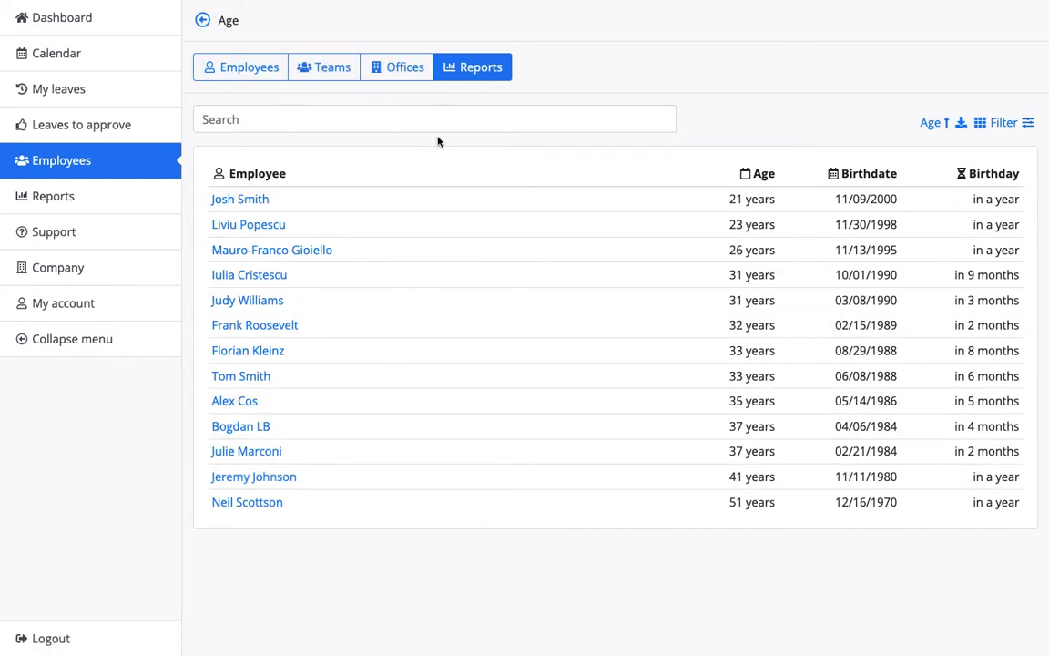
triple_click(757, 199)
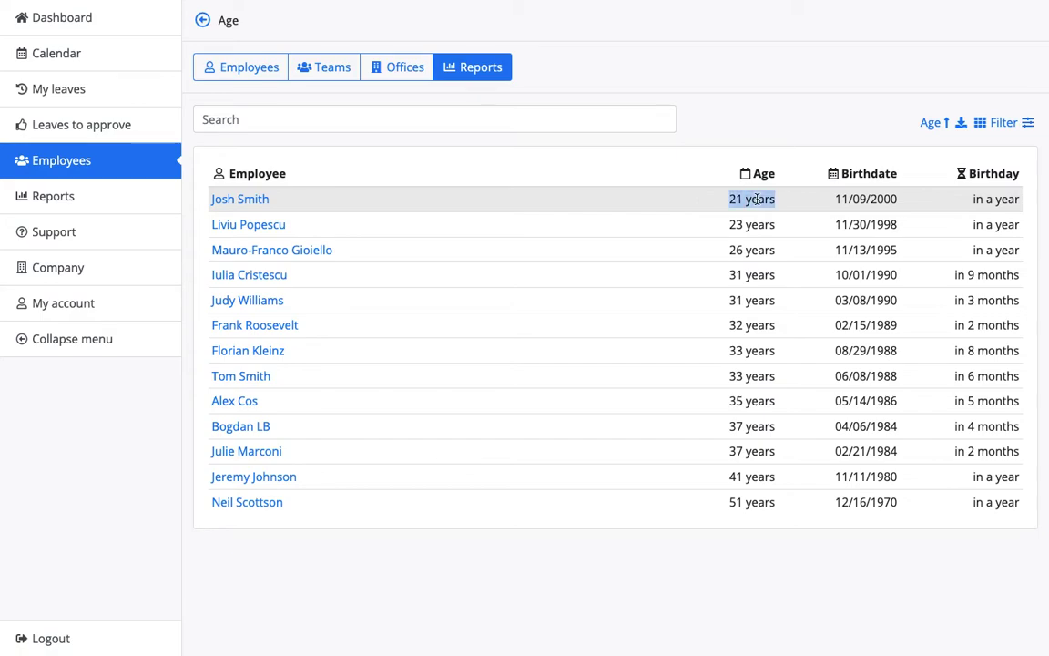
Step: Return from the Age report to the employee directory and open the profile of the Sr Business developer in the London office
left_click(204, 24)
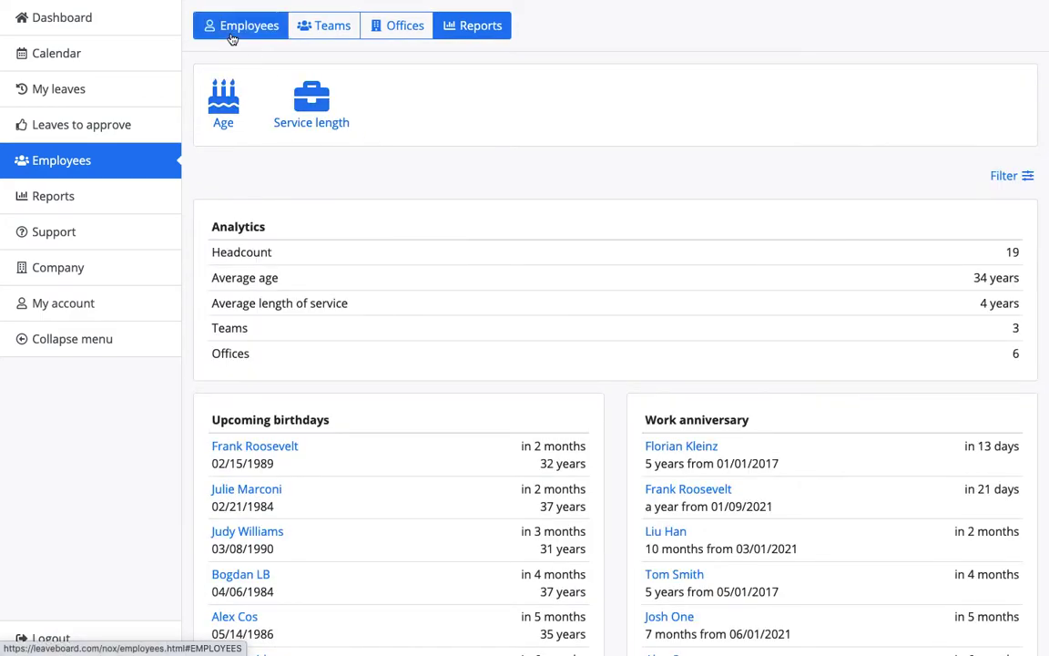
left_click(232, 38)
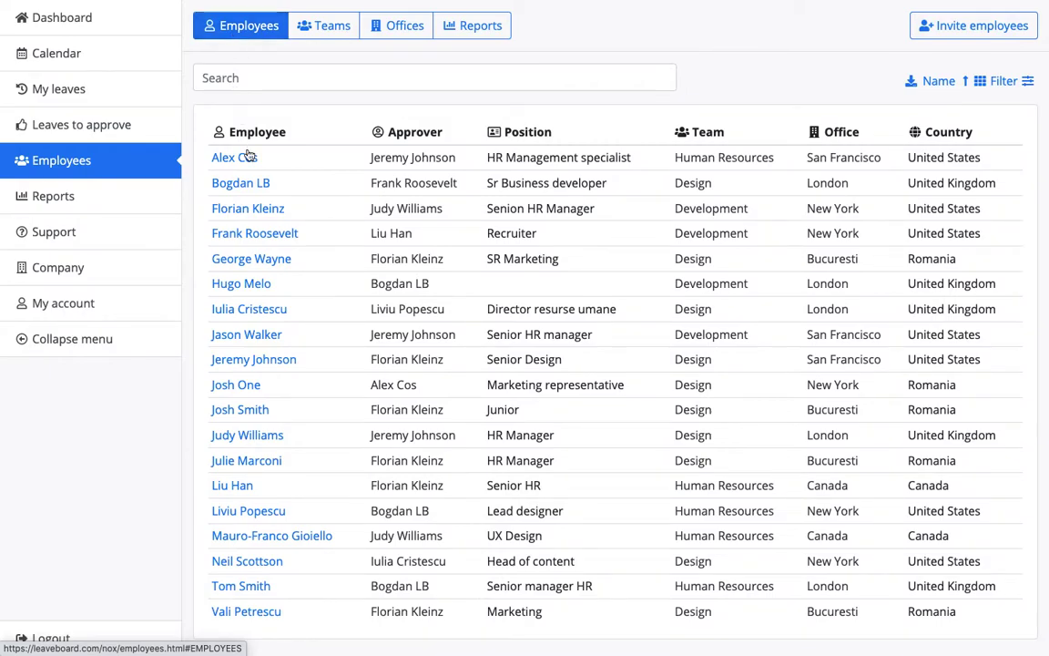
left_click(233, 187)
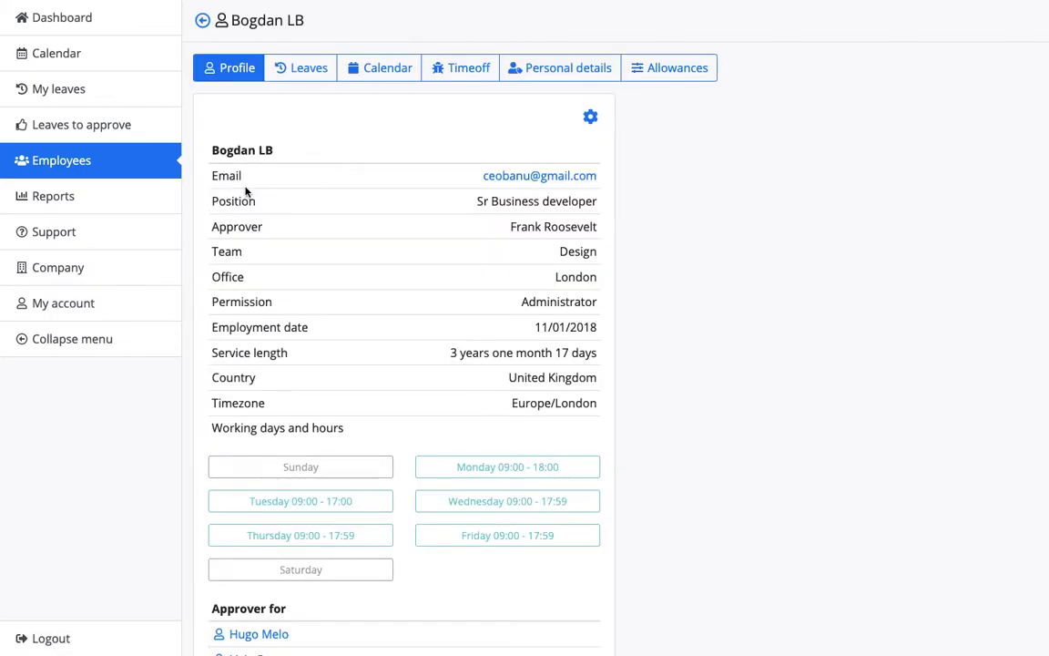
Step: Edit the employee's profile, setting the team to Human Resources and the approver to the SR Marketing employee
left_click(590, 117)
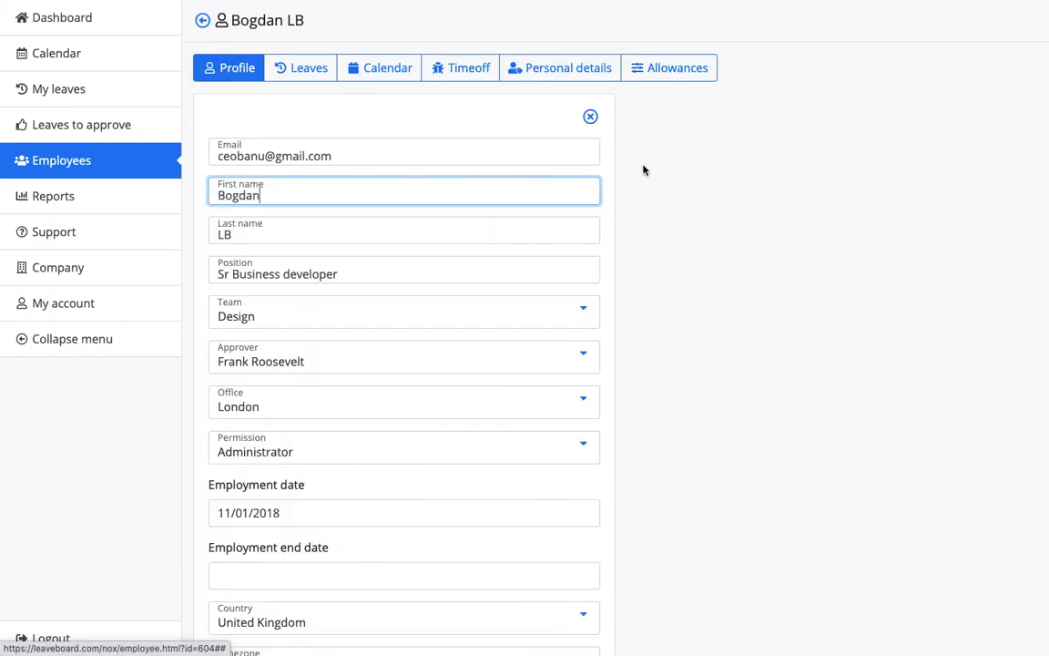
left_click(537, 308)
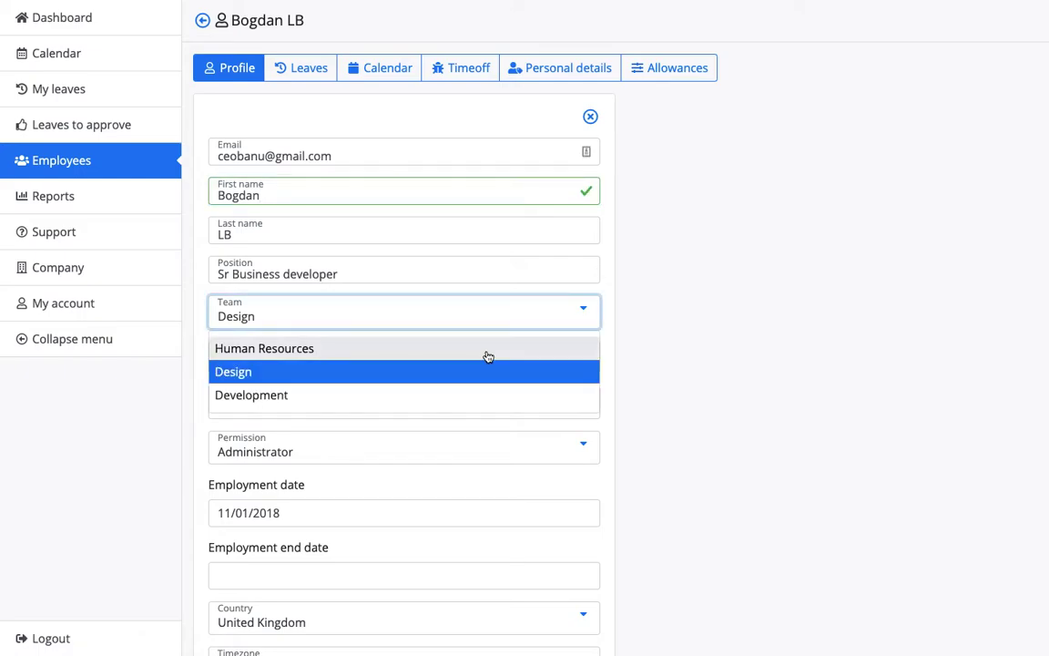
left_click(488, 350)
left_click(579, 355)
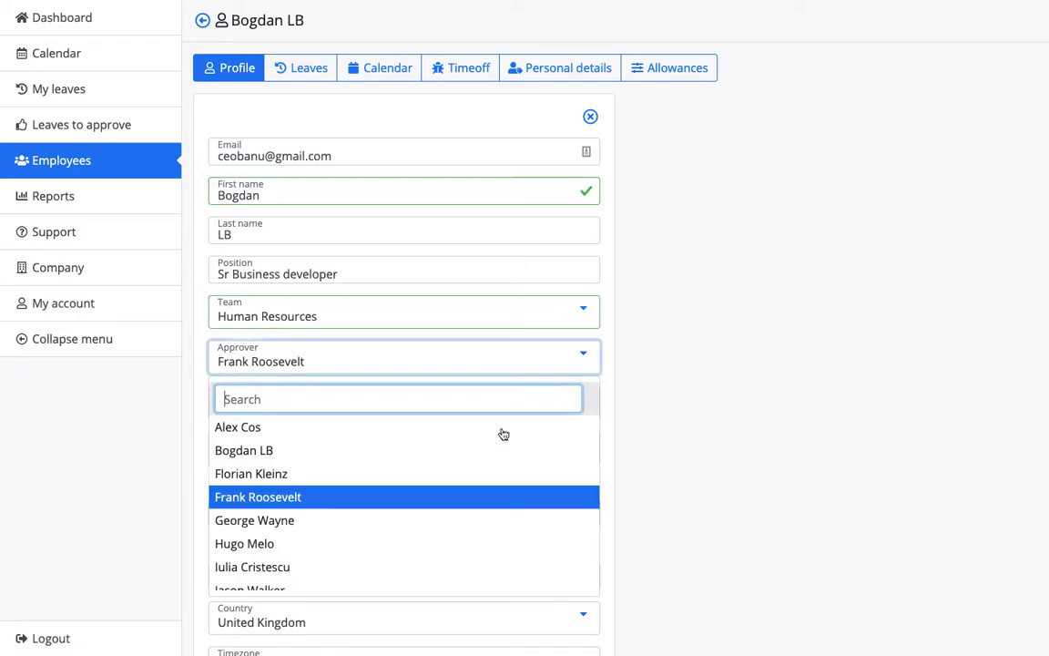
left_click(456, 522)
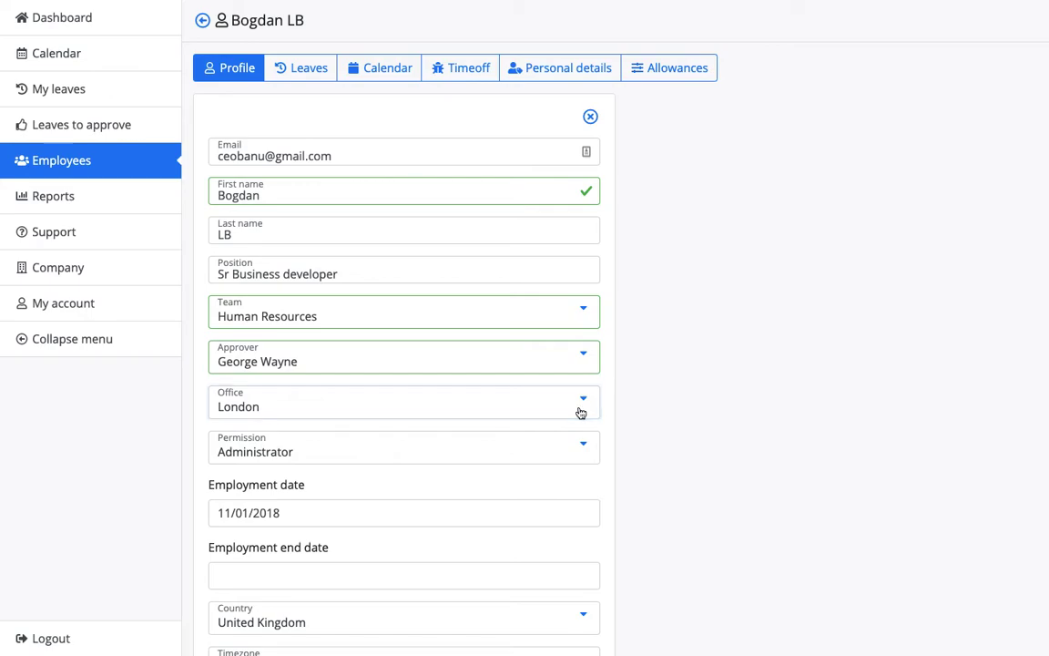
Step: Review the permission options and the working days and hours, and save the employee's profile
left_click(560, 446)
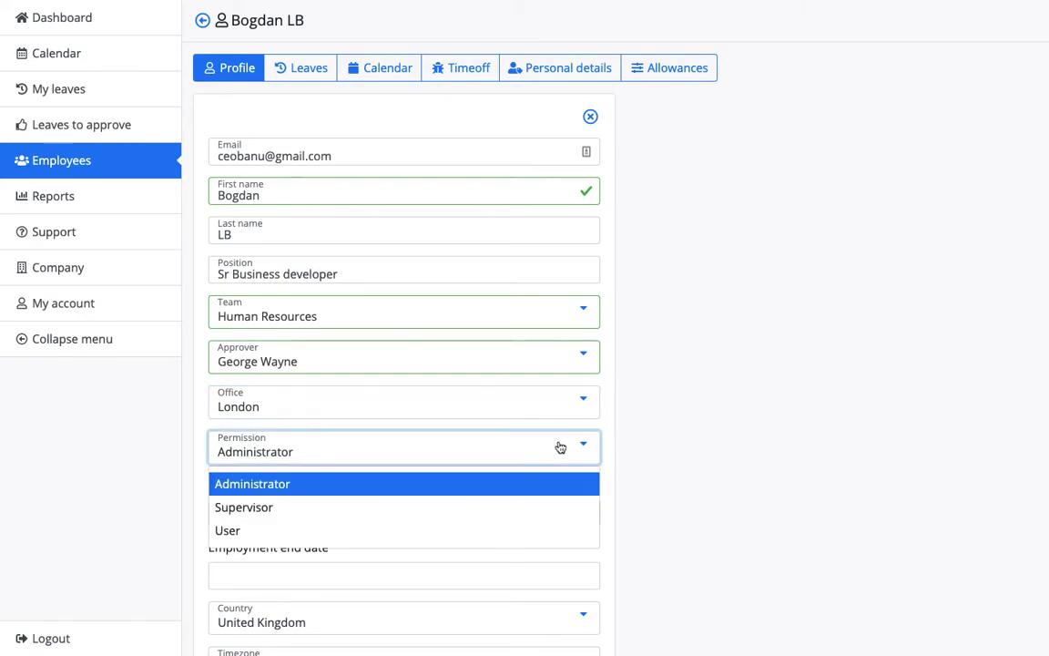
left_click(770, 405)
scroll(771, 407, "down", 2)
scroll(771, 407, "down", 2)
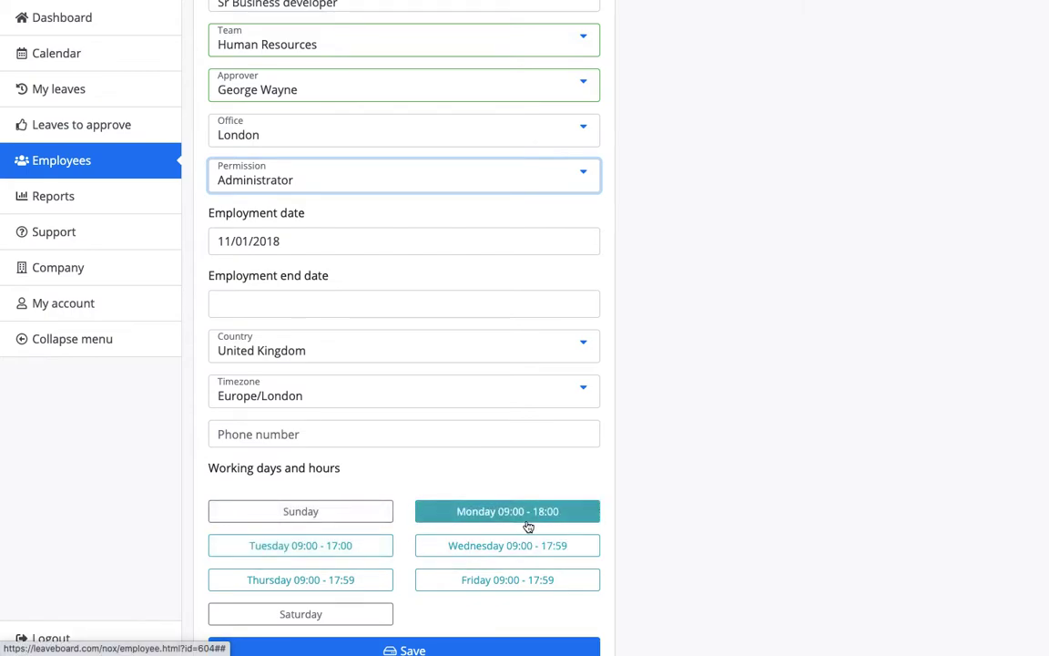
scroll(684, 458, "down", 1)
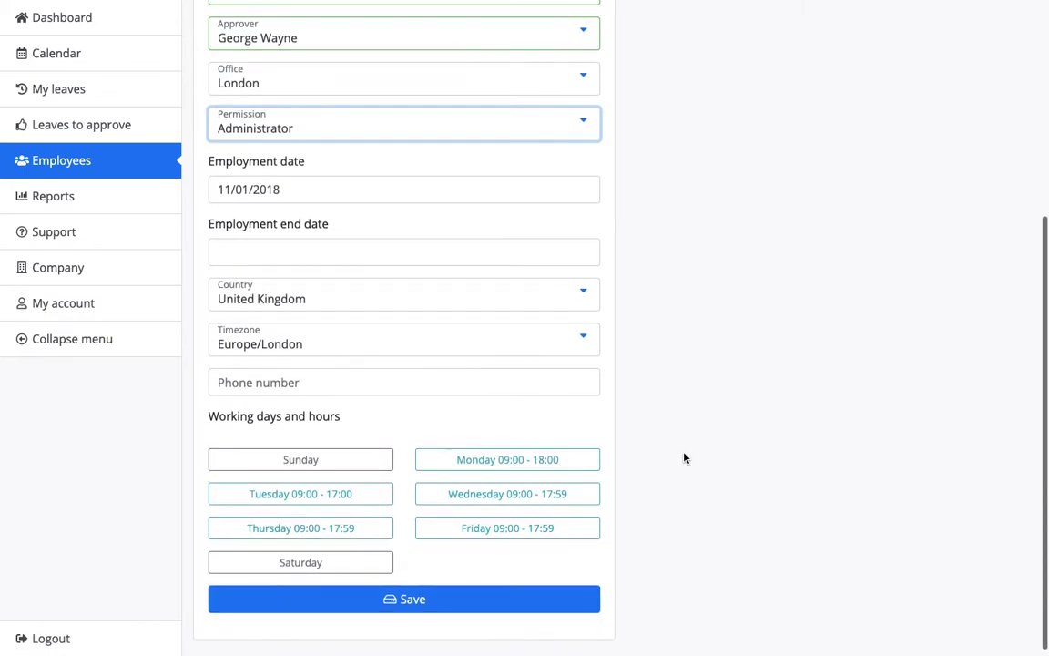
left_click(551, 602)
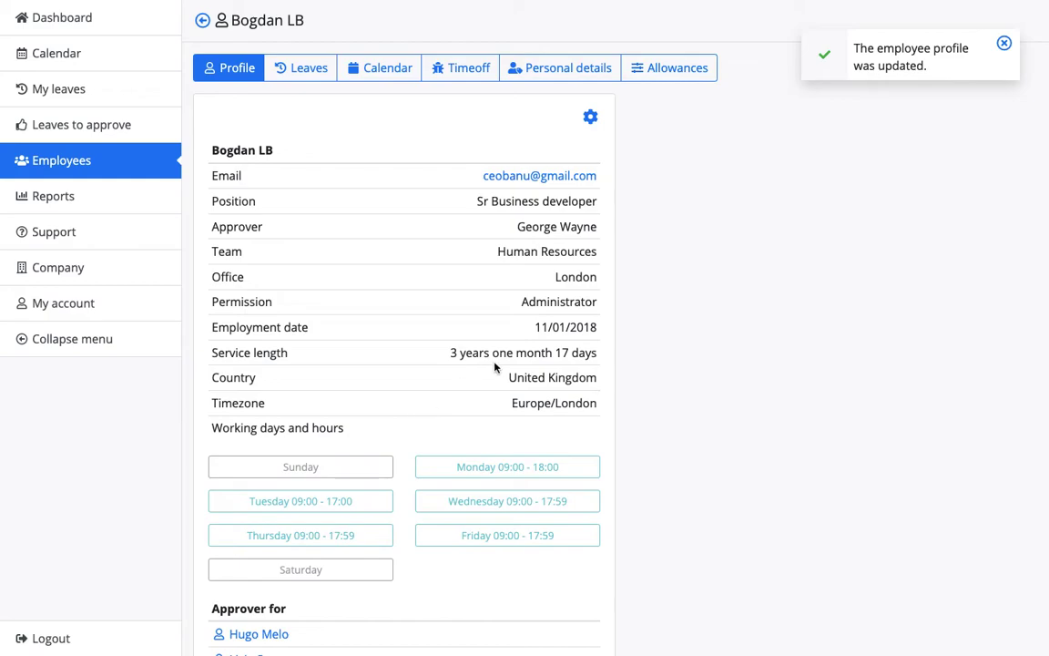
Step: Highlight the service length in the employee's profile and view their leave requests for 2021
double_click(471, 353)
left_click_drag(502, 355, 589, 357)
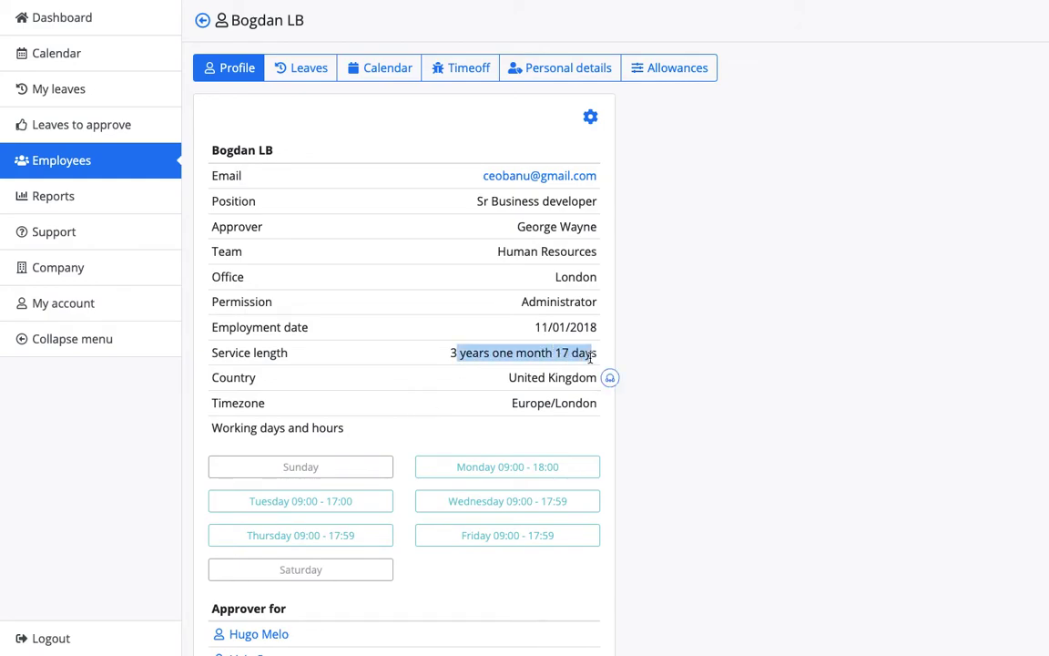
left_click(310, 69)
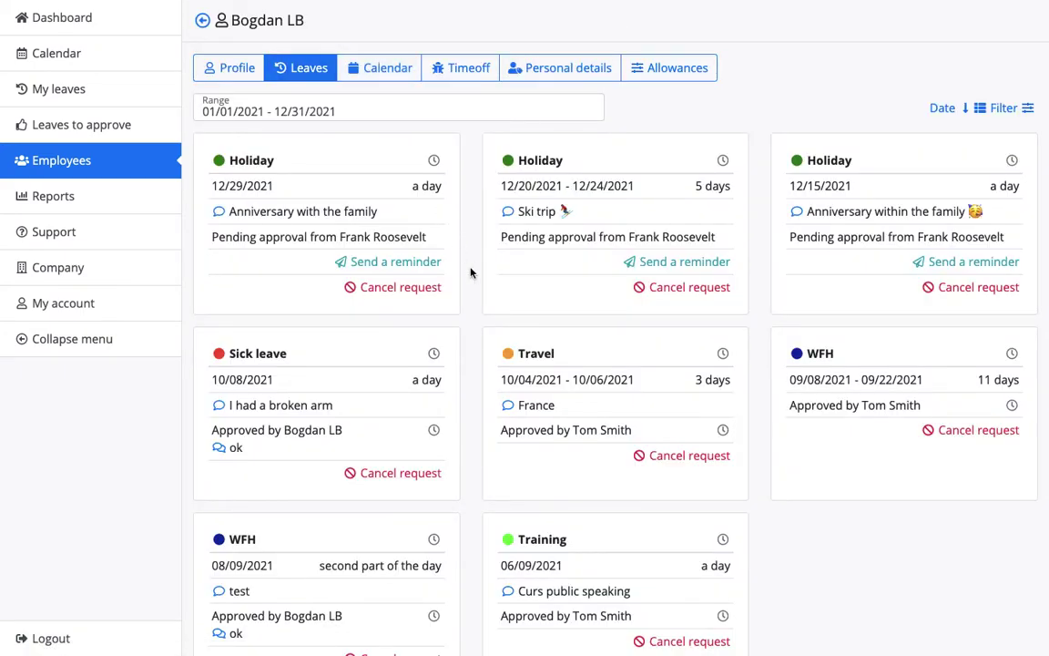
scroll(471, 273, "down", 1)
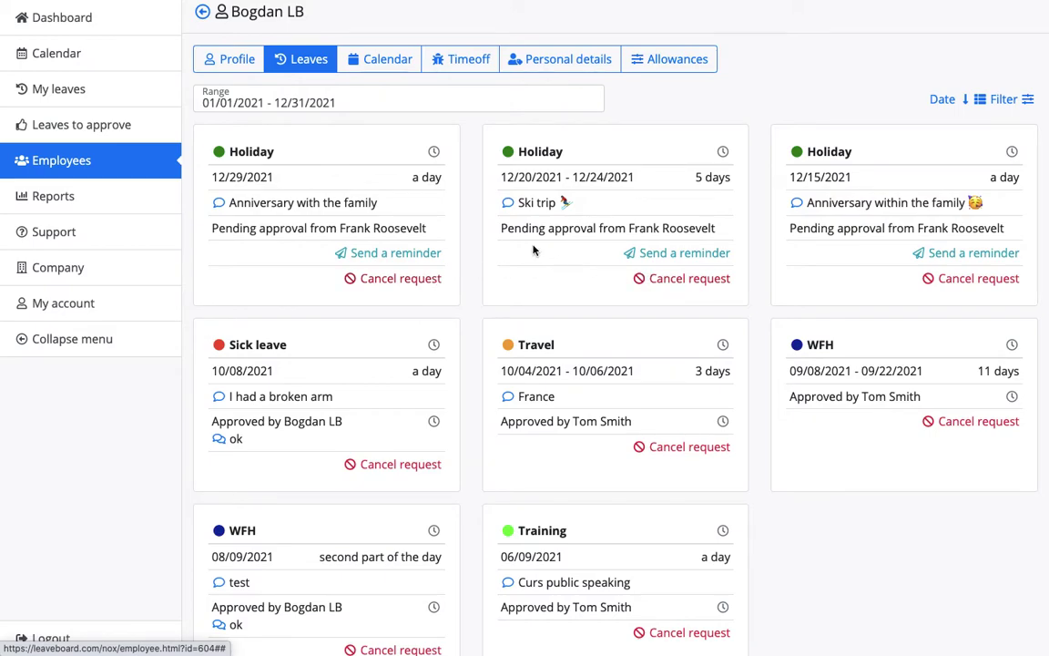
Step: View the employee's 2021 calendar through December and check the leave type and status of a marked December day
left_click(392, 69)
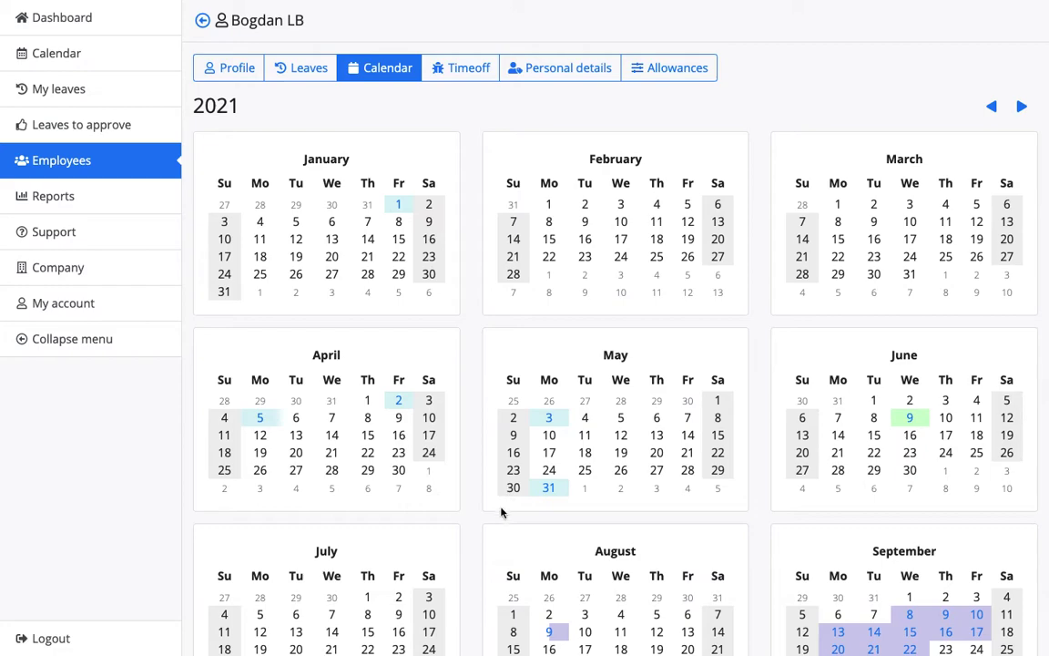
scroll(500, 513, "down", 3)
mouse_move(888, 360)
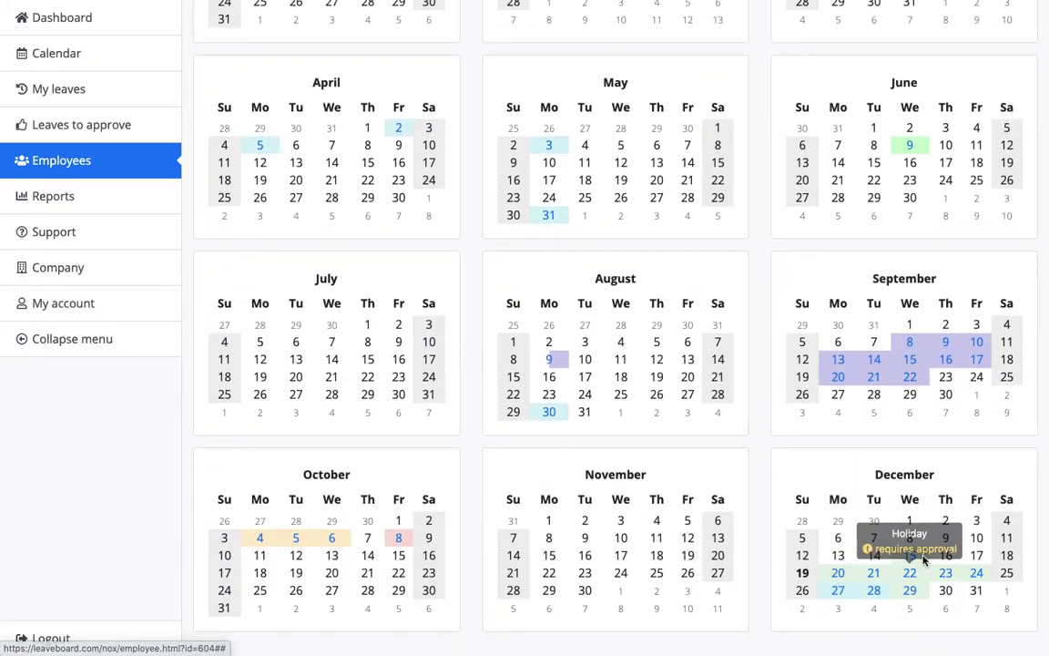
scroll(755, 515, "up", 1)
scroll(755, 515, "up", 3)
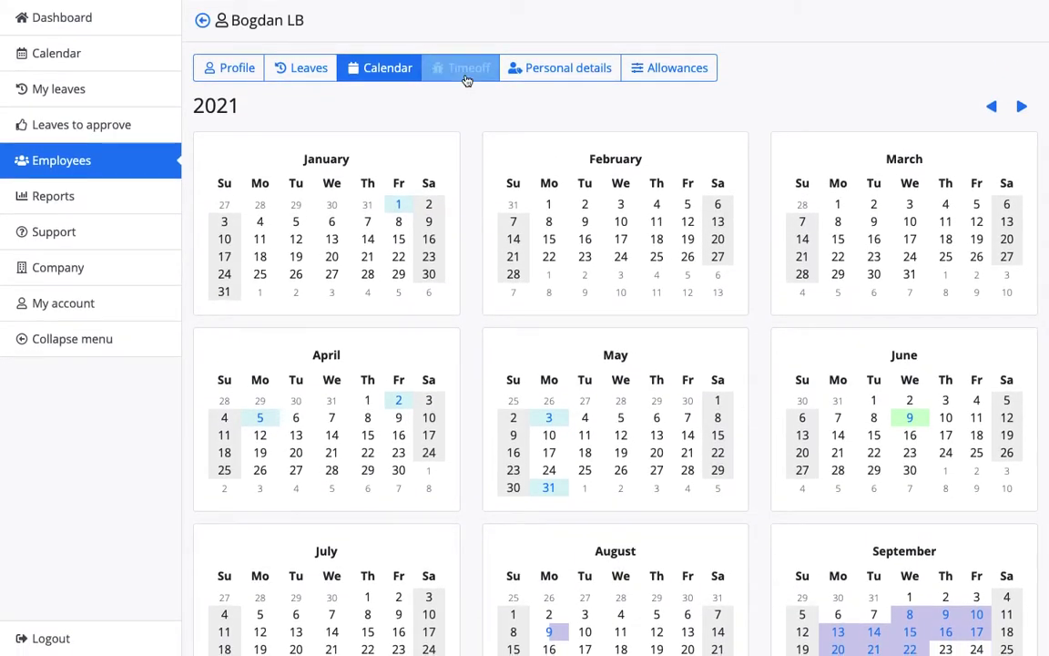
Step: Highlight the employee's used, available and allowed holiday days for 2021 and view their personal details
left_click(467, 81)
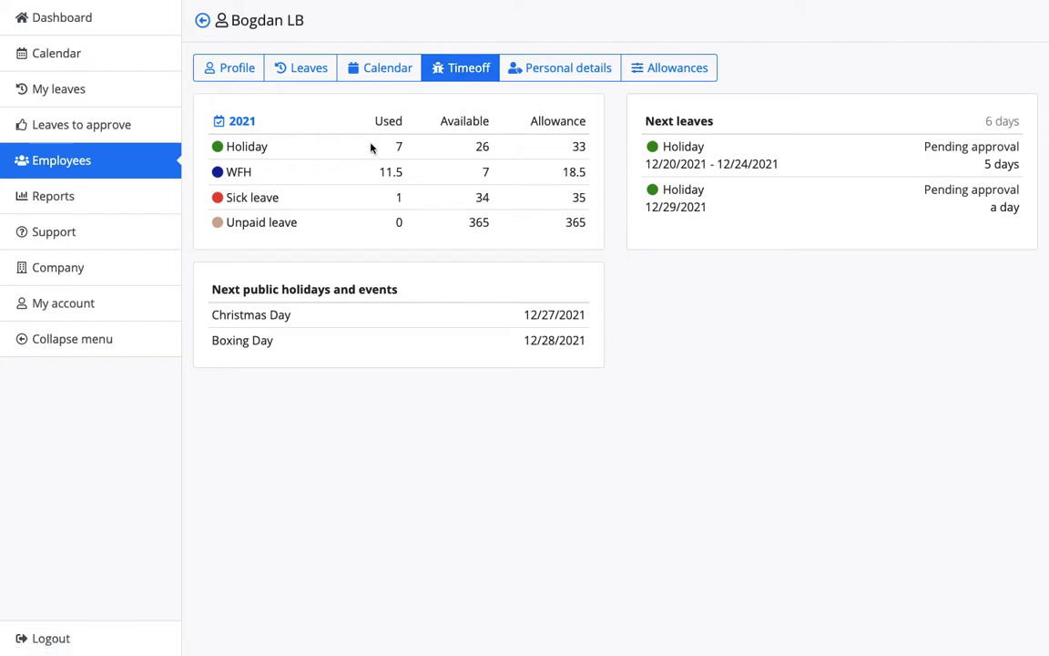
left_click_drag(397, 145, 406, 150)
left_click_drag(476, 151, 495, 154)
left_click_drag(587, 146, 573, 151)
left_click(566, 71)
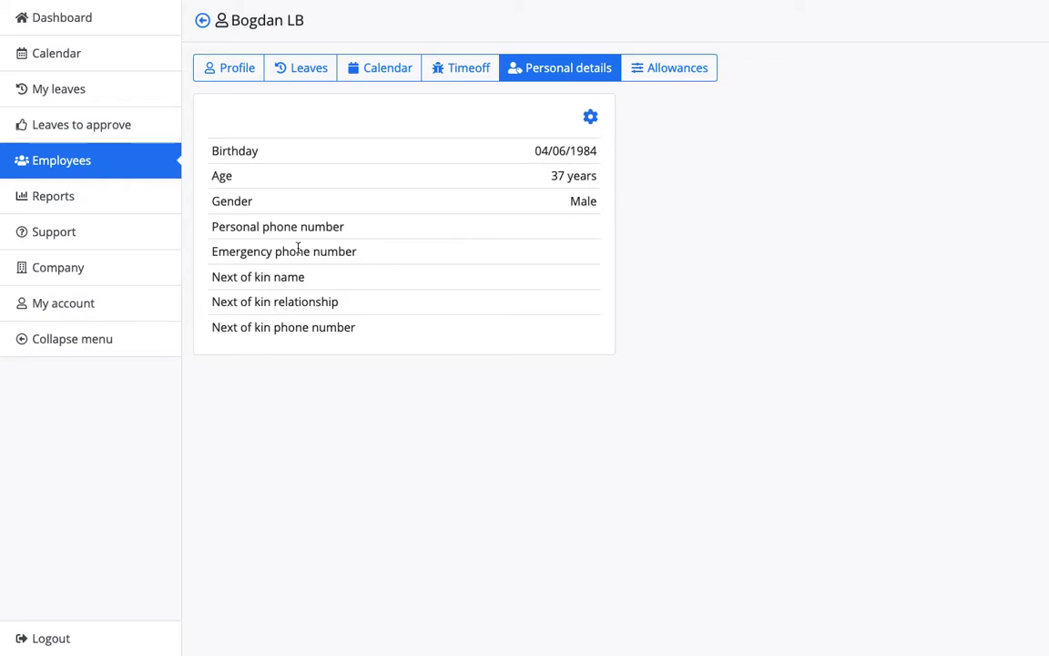
Step: Adjust the employee's 2021 Holiday allowance to 31.0 days, excluding transferred days, and update it
left_click(656, 78)
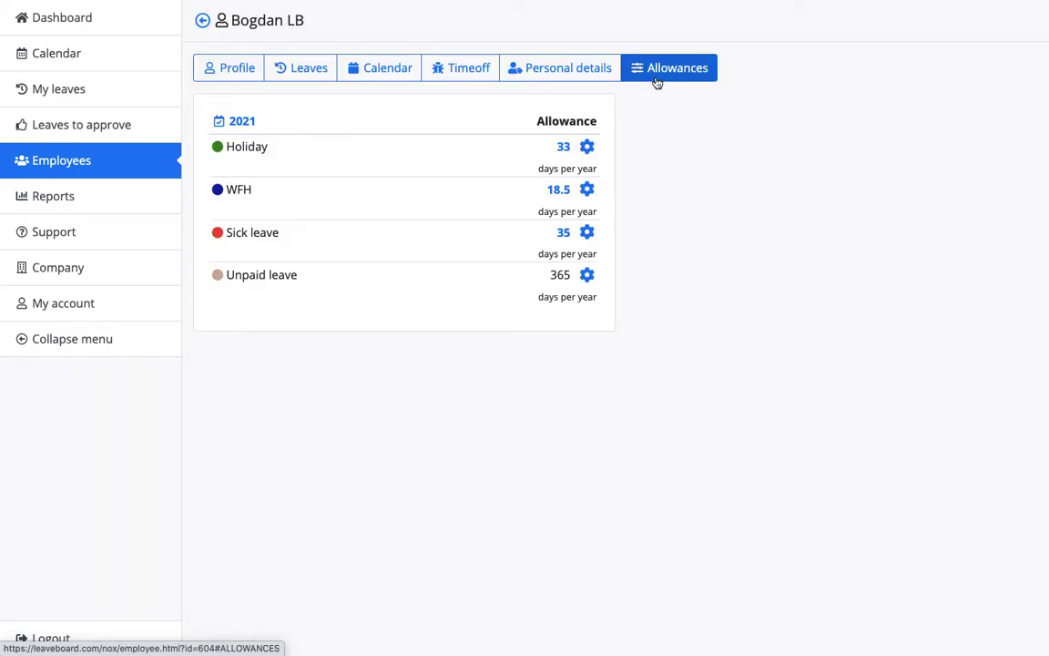
left_click(557, 147)
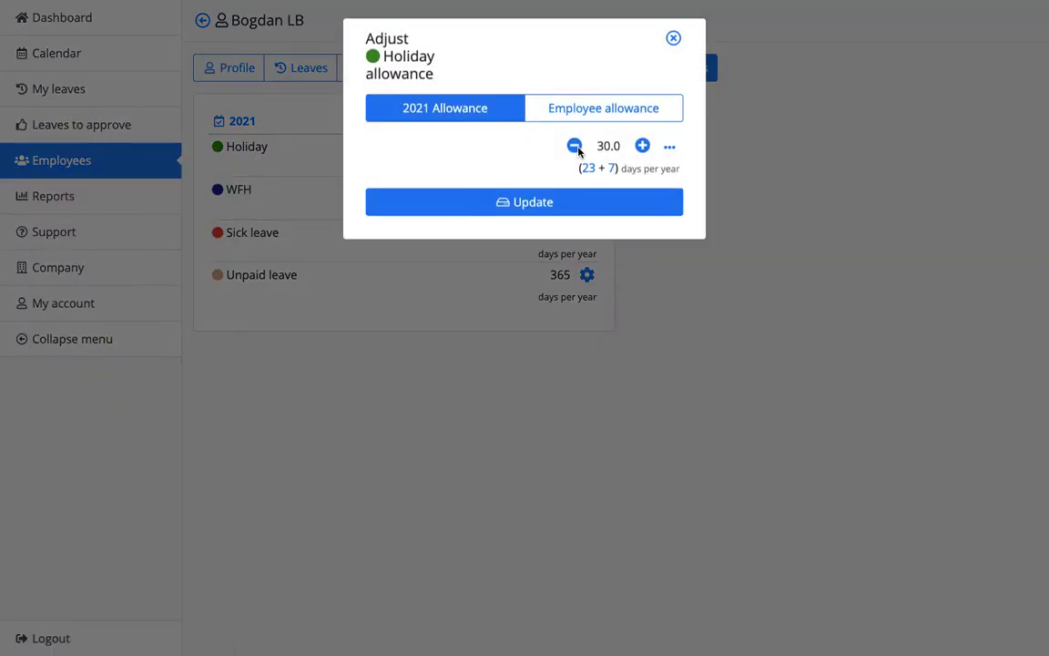
left_click(641, 157)
left_click(641, 157)
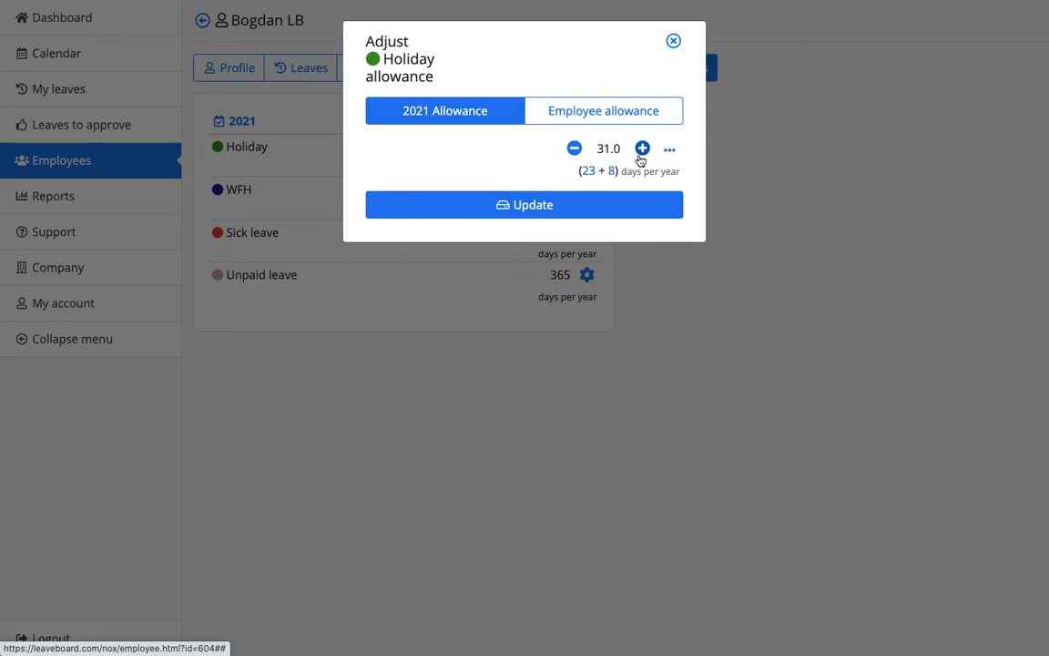
left_click(629, 205)
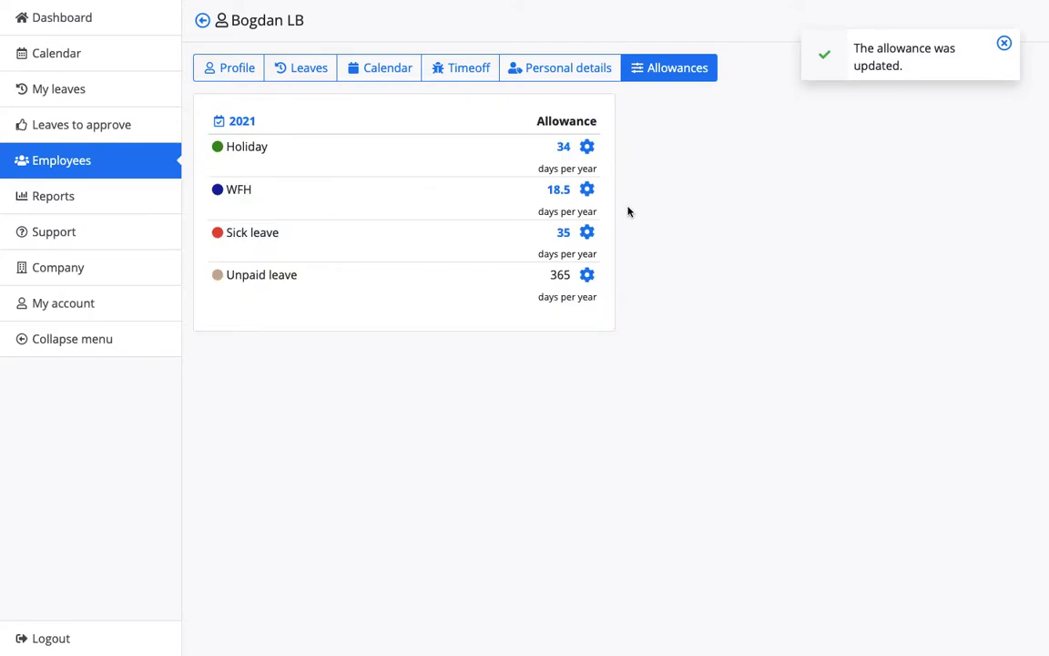
Step: Expand the Holiday allowance breakdown and highlight the adjustment, the days transferred from 2020 and the default allowance
left_click(558, 149)
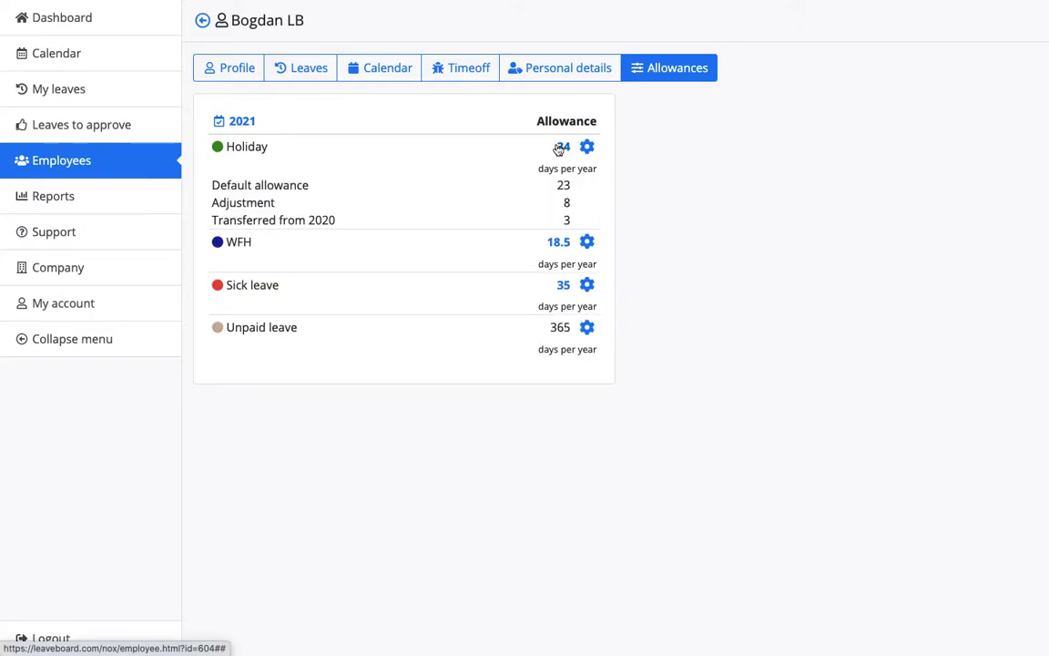
right_click(561, 206)
left_click(565, 197)
left_click_drag(554, 201, 585, 199)
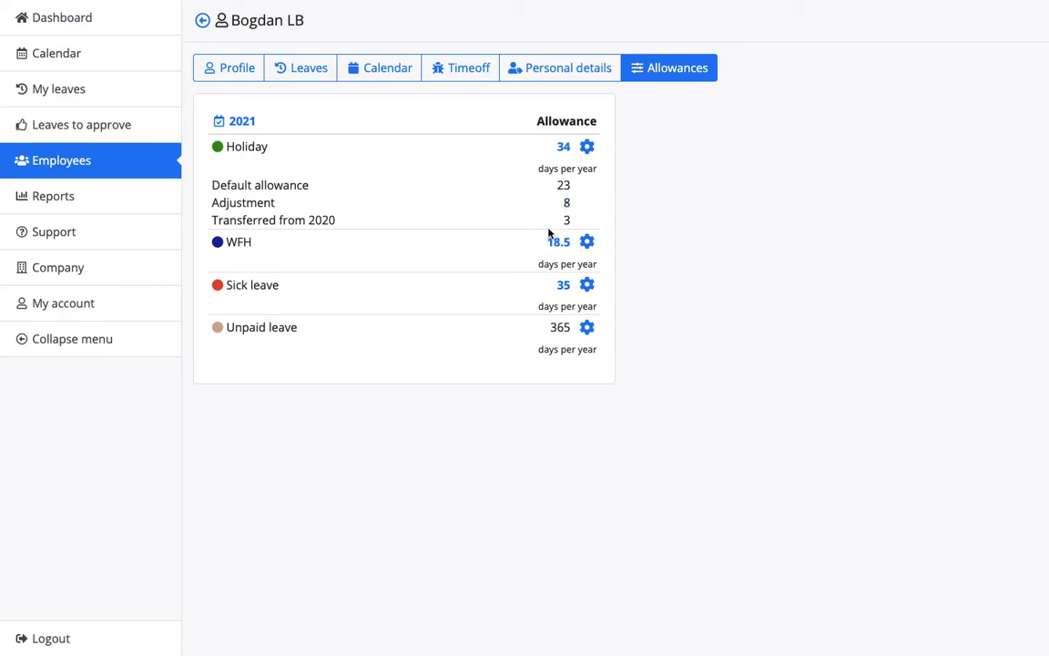
left_click_drag(553, 222, 575, 224)
left_click_drag(546, 188, 577, 186)
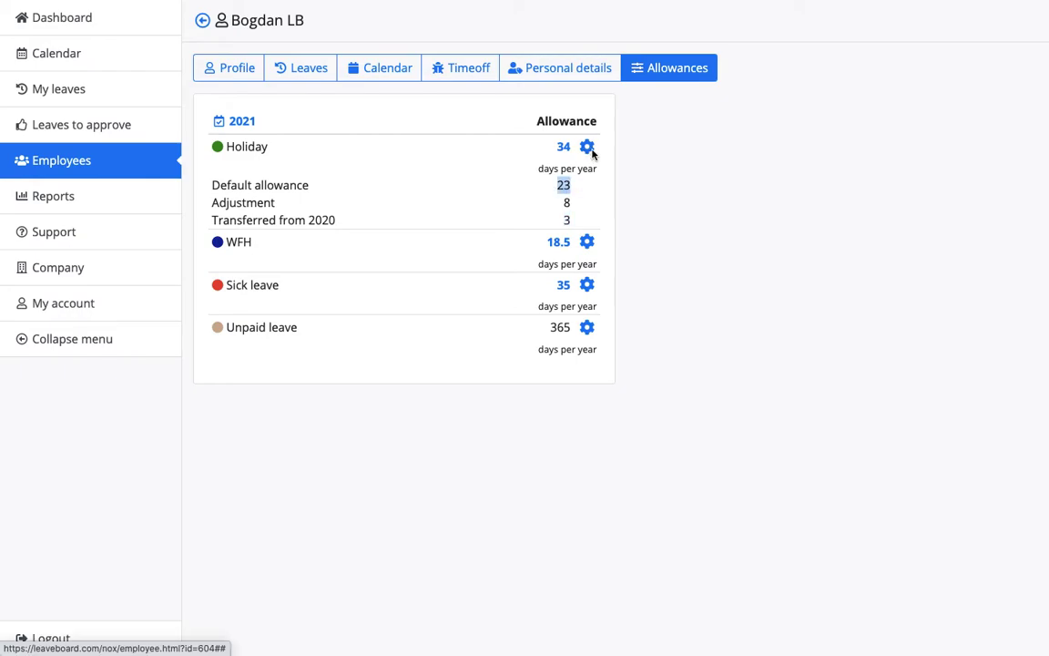
Step: Set the employee's default Holiday allowance to 24 days and highlight the new default in the breakdown
left_click(587, 148)
left_click(679, 115)
left_click(641, 149)
left_click(641, 148)
left_click(632, 205)
left_click(562, 146)
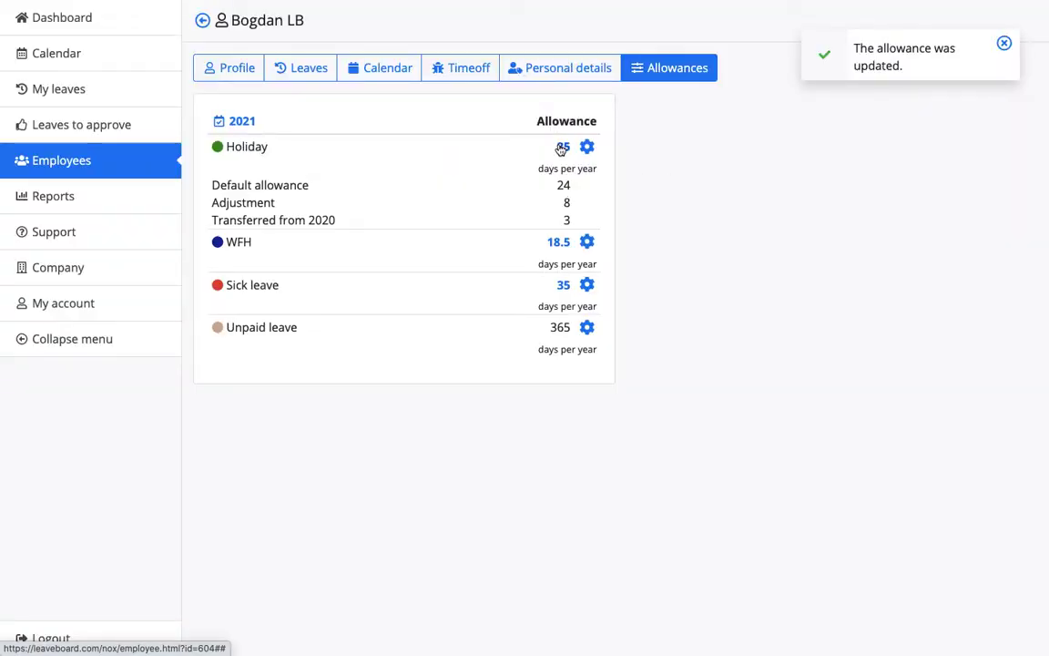
left_click_drag(556, 185, 597, 183)
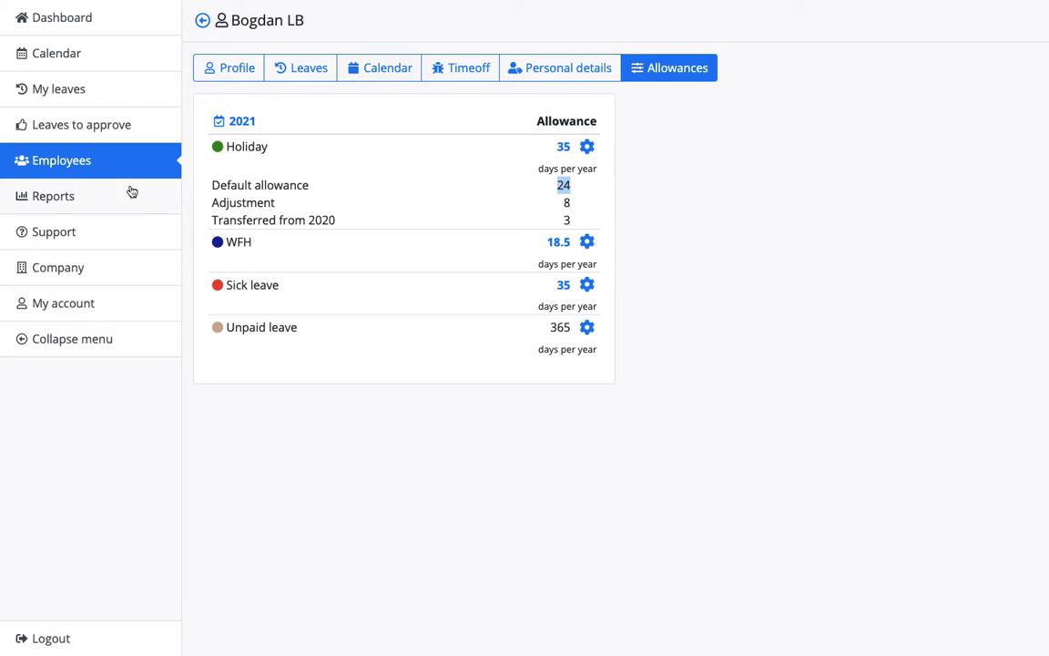
Step: Leave the employee's profile and examine the Leaves report for December 2021, including leave types, date ranges, days, statuses and approvers
left_click(203, 21)
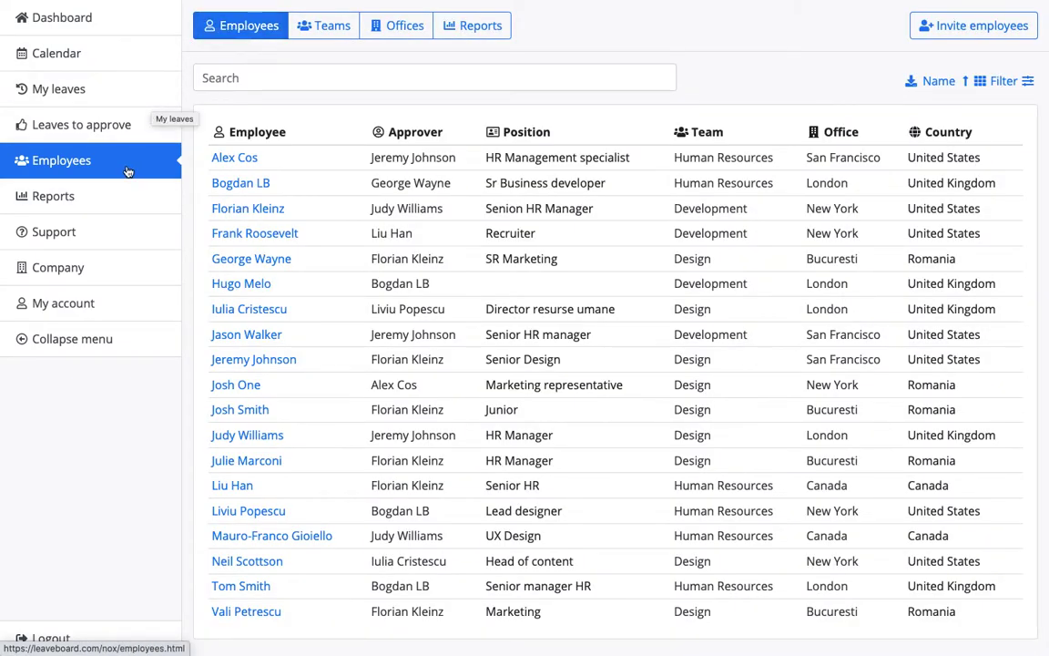
left_click(123, 204)
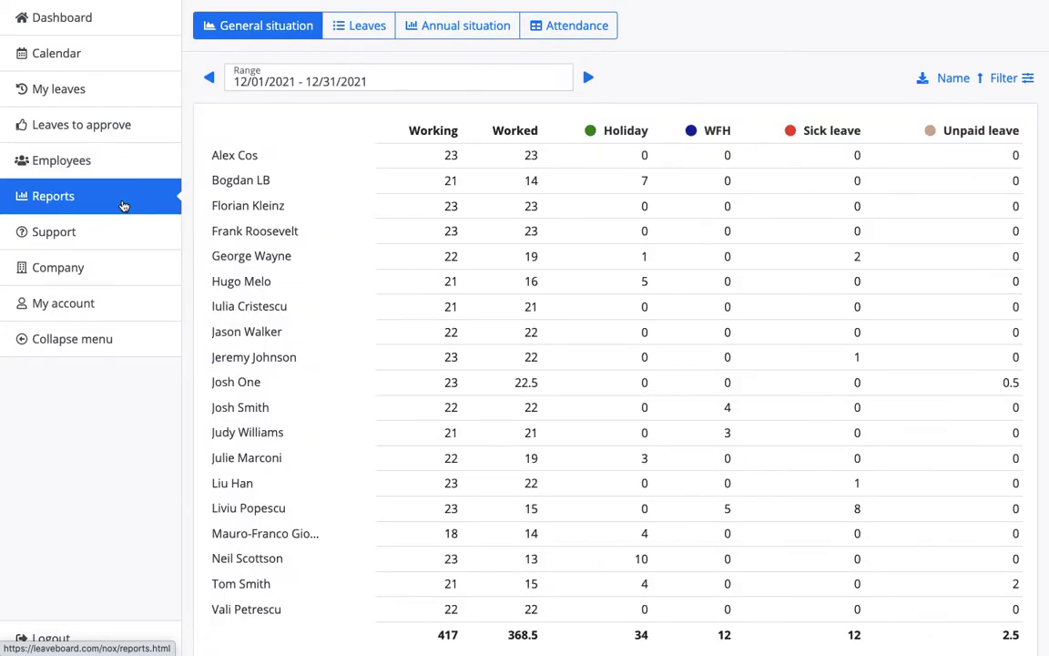
left_click(369, 33)
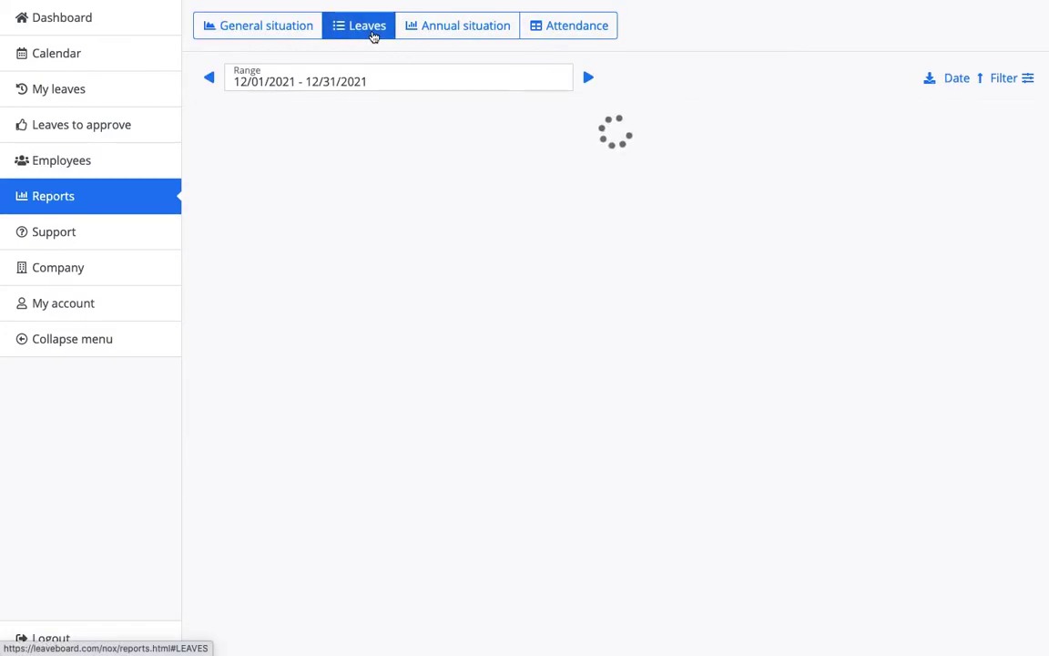
mouse_move(390, 235)
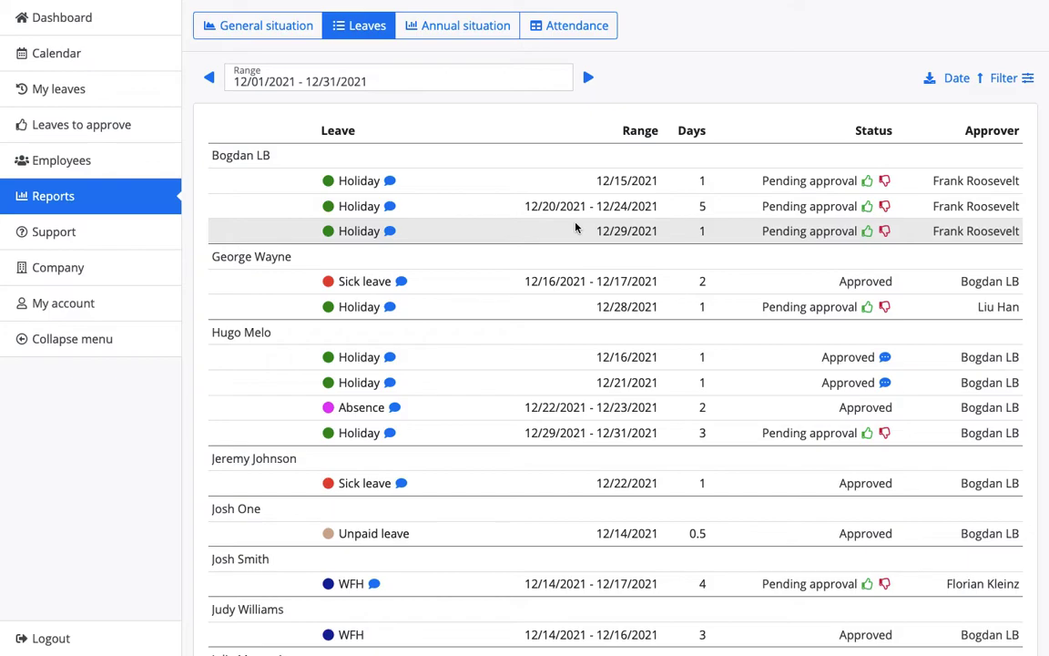
scroll(575, 228, "down", 3)
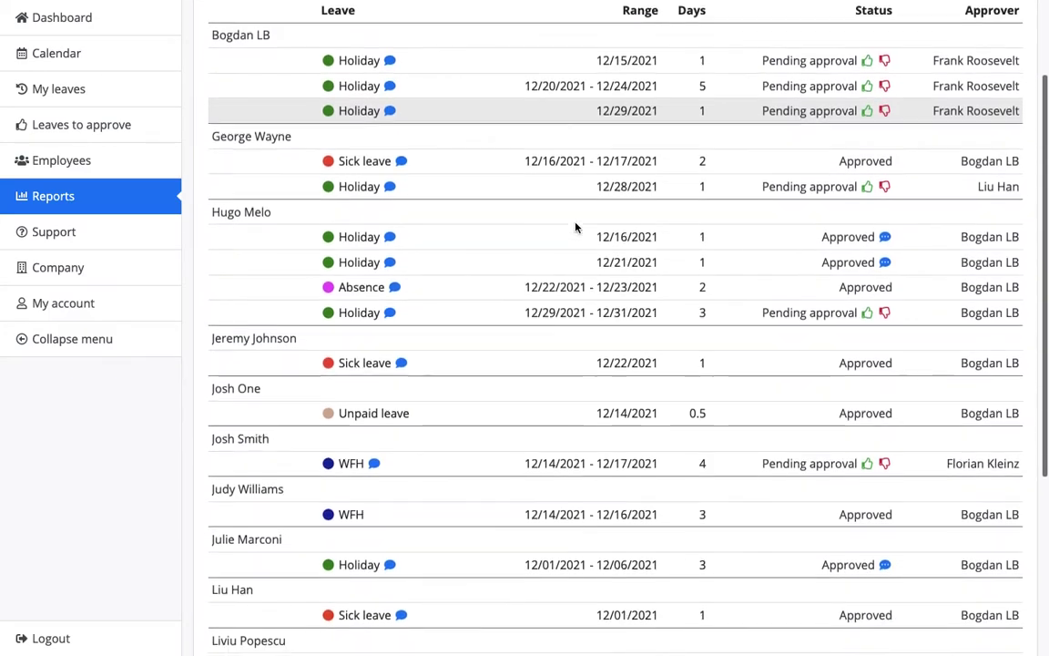
scroll(575, 227, "down", 3)
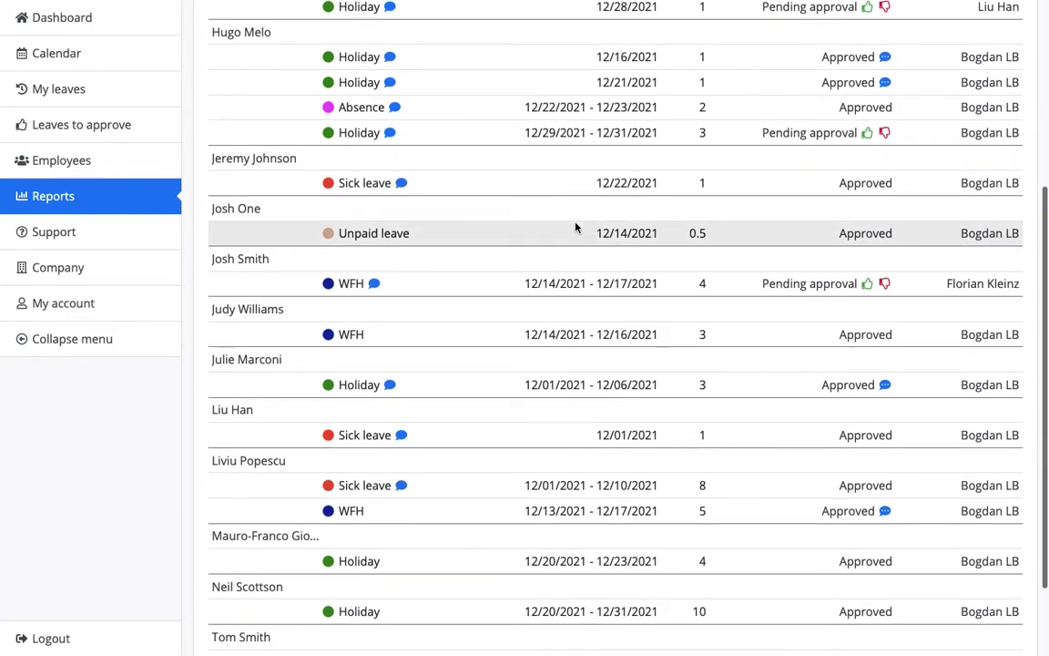
scroll(575, 228, "up", 4)
scroll(576, 227, "up", 2)
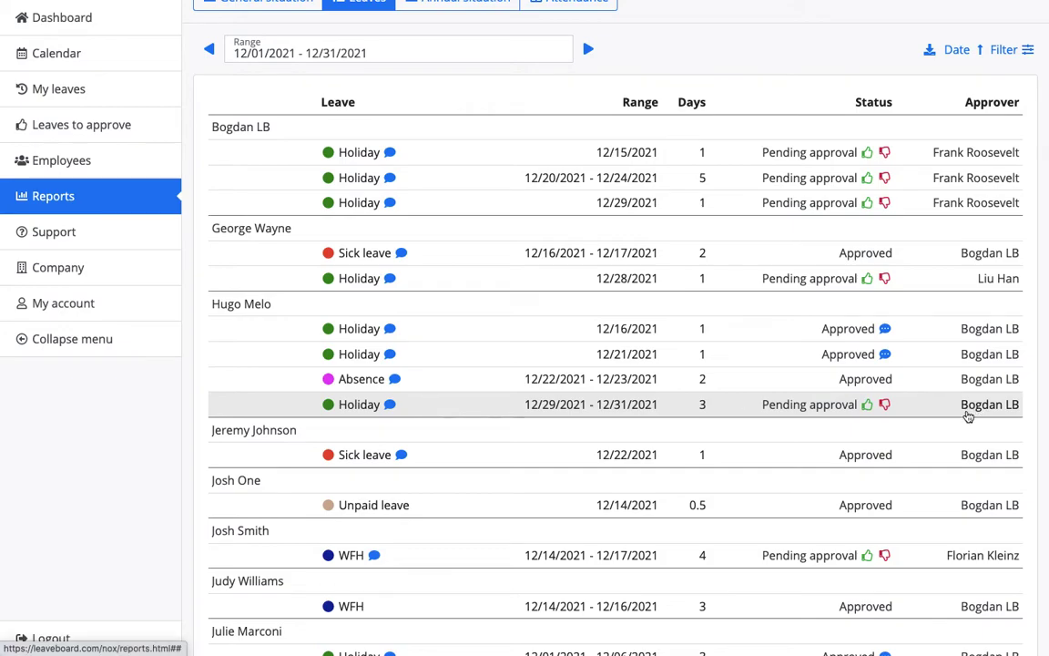
Step: Examine the 2021 Annual situation report and highlight an employee's used Holiday days
scroll(631, 310, "up", 1)
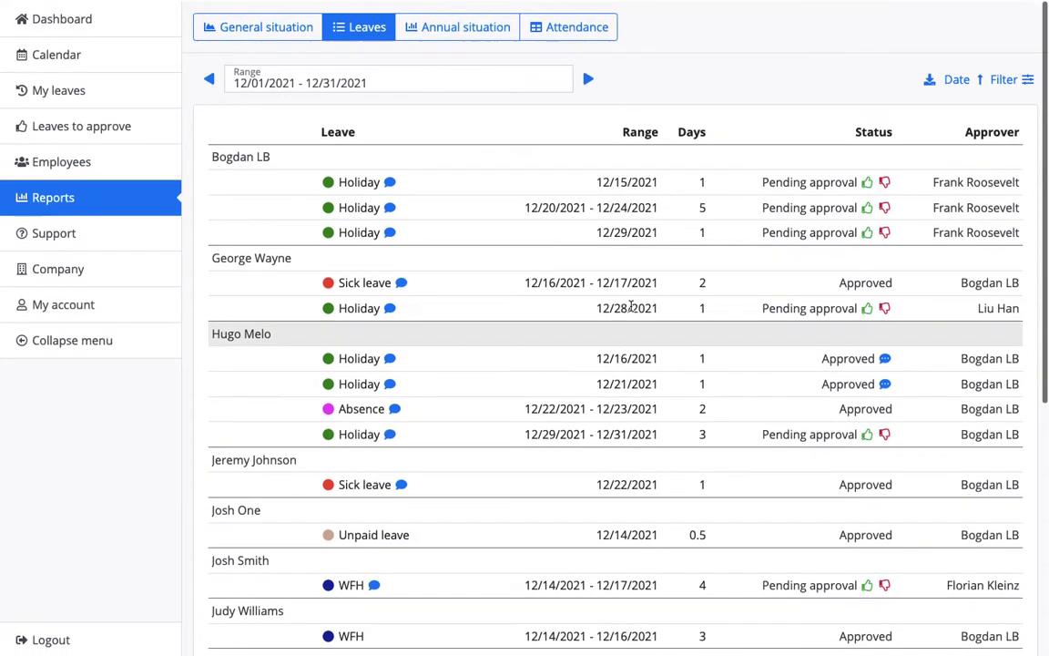
left_click(444, 35)
left_click(360, 26)
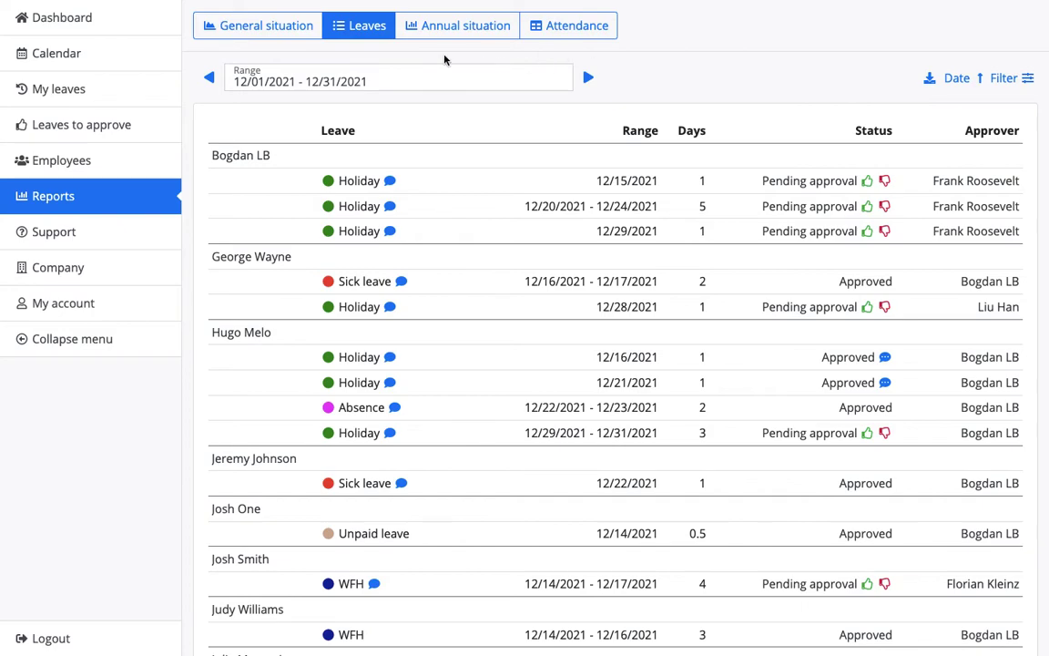
left_click(455, 28)
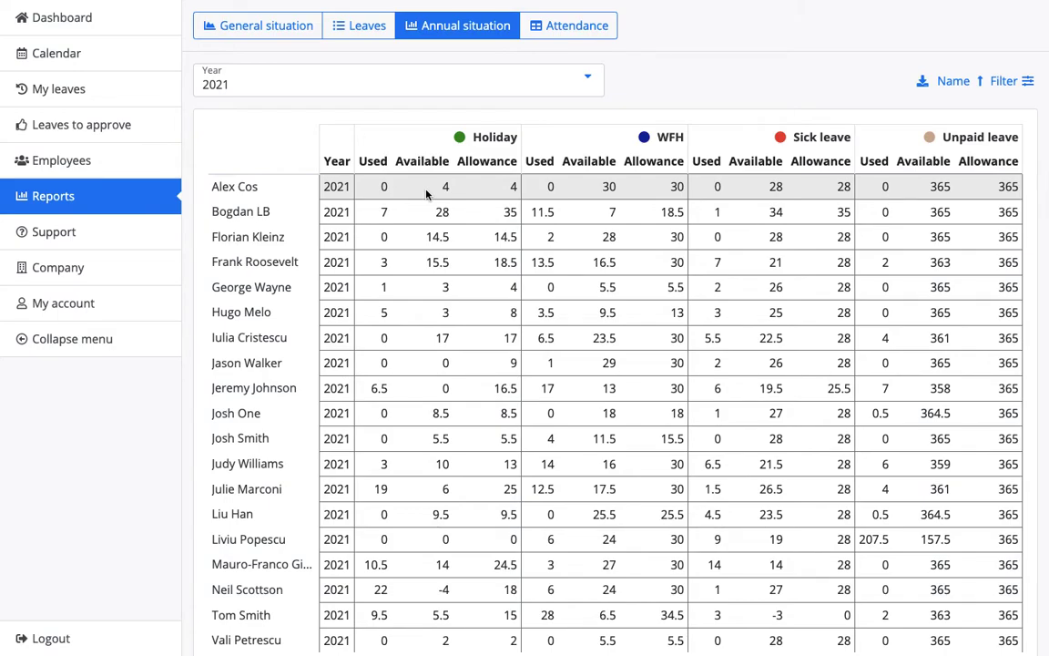
scroll(434, 339, "down", 1)
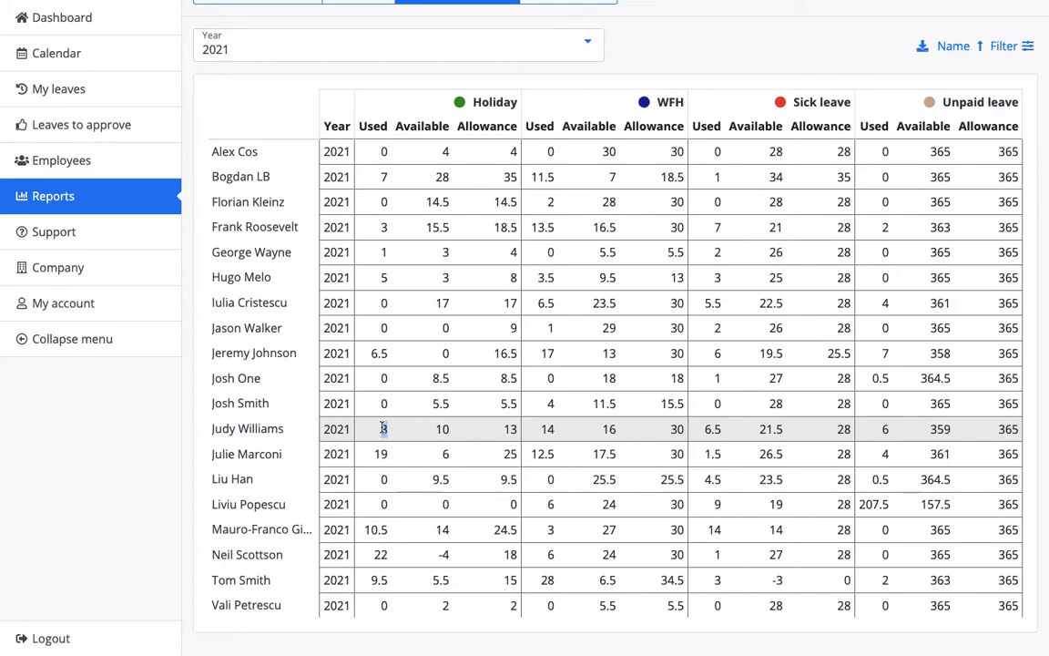
double_click(383, 303)
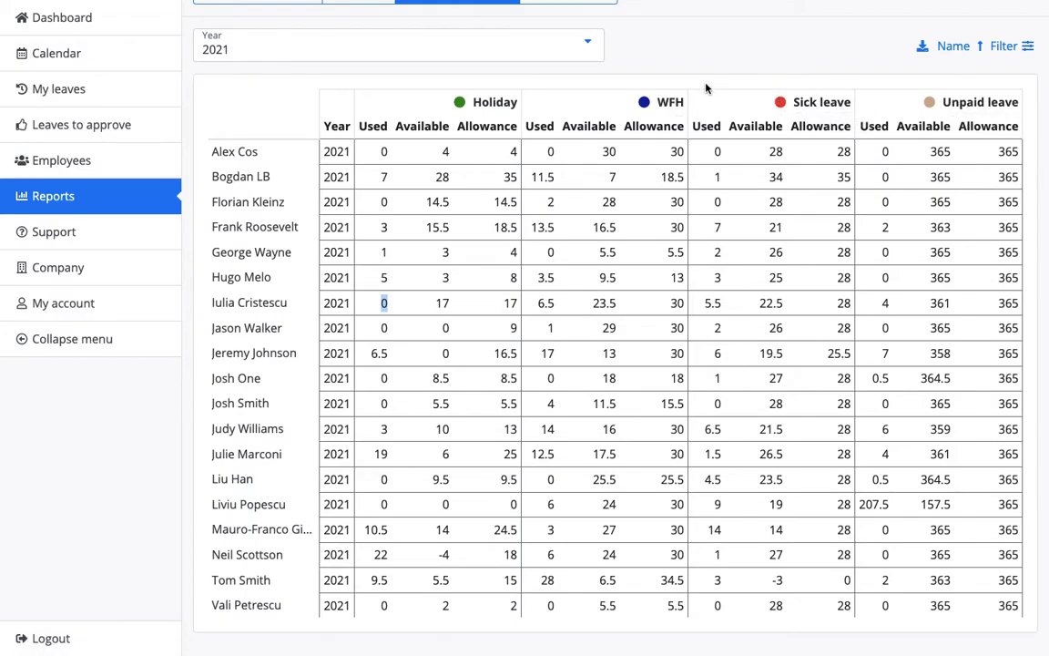
scroll(705, 88, "up", 1)
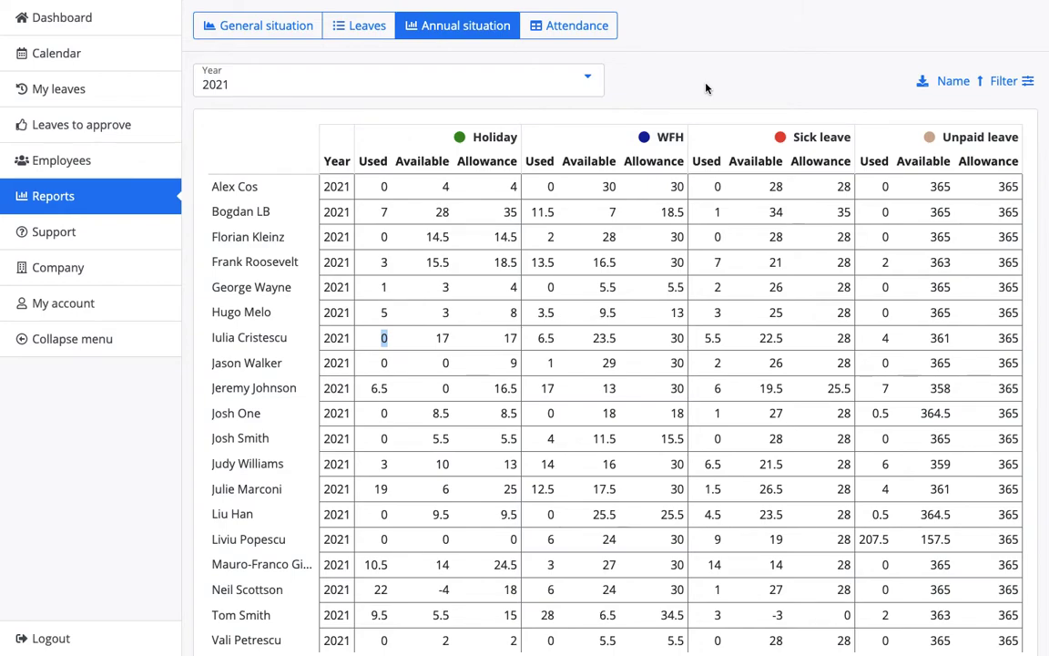
Step: Examine the December 2021 Attendance report, highlighting one employee's Holiday days and total and another's WFH hours and total
left_click(582, 29)
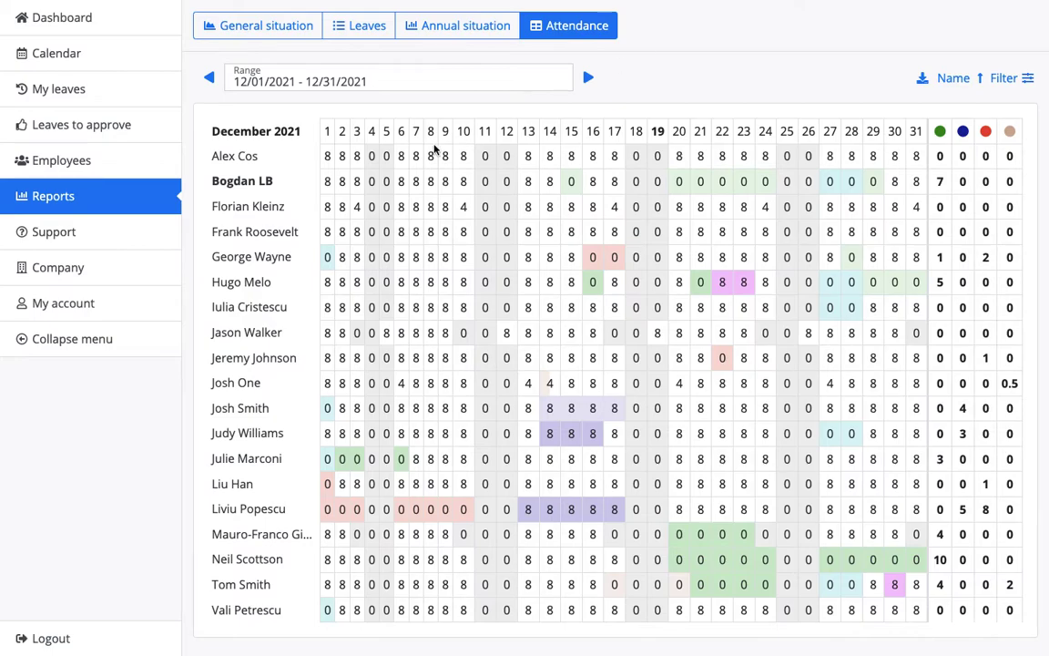
left_click_drag(400, 156, 407, 158)
mouse_move(940, 135)
left_click(940, 182)
double_click(570, 182)
left_click(679, 181)
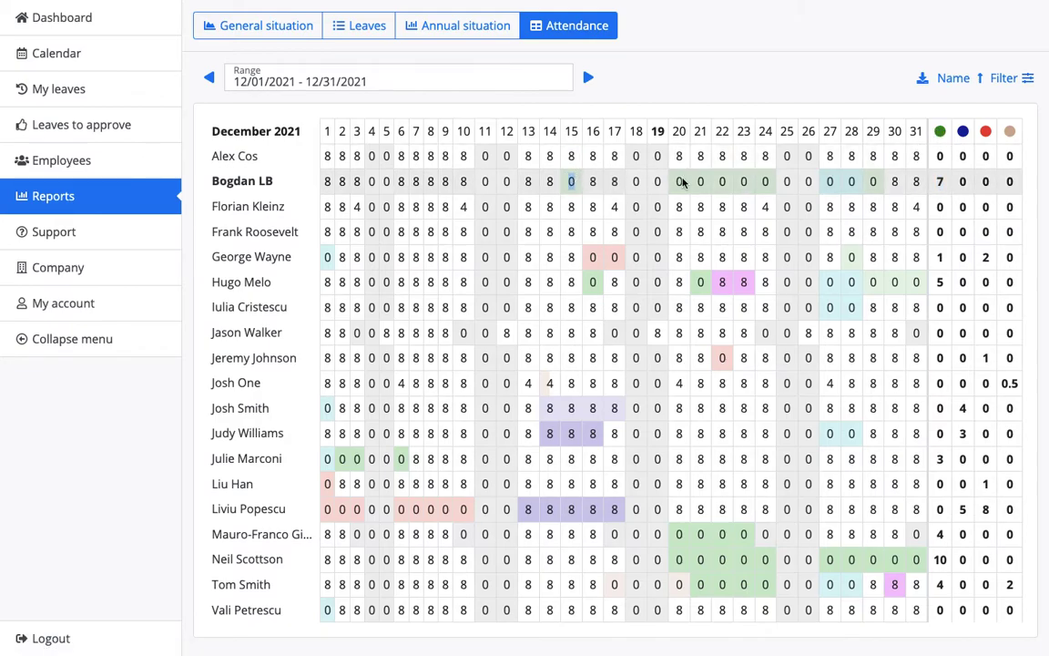
double_click(678, 181)
left_click(873, 179)
double_click(719, 182)
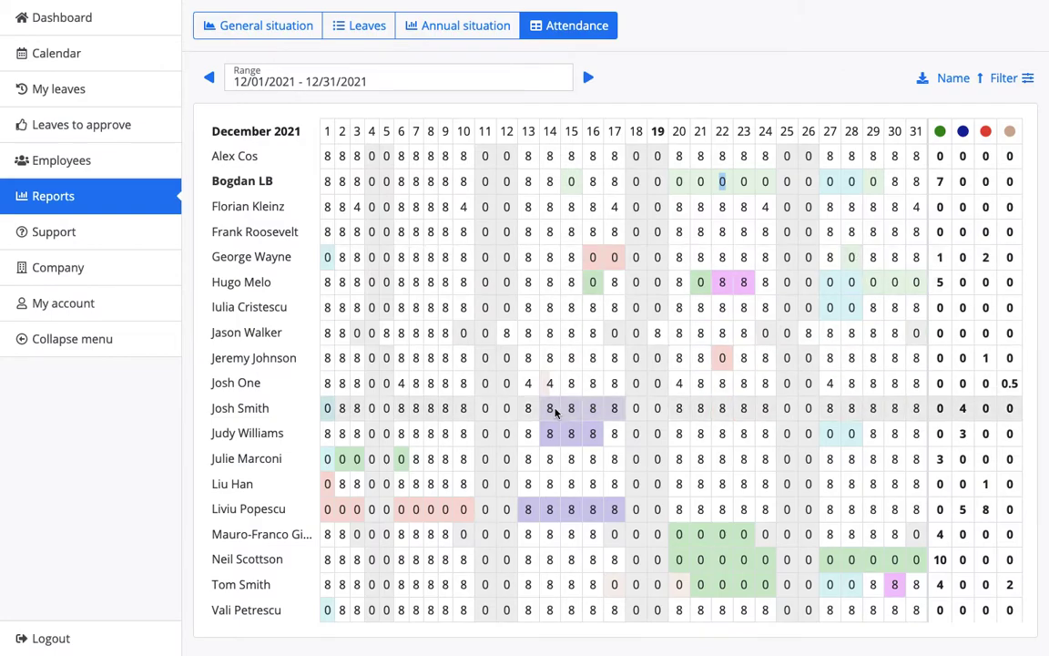
left_click_drag(547, 408, 610, 408)
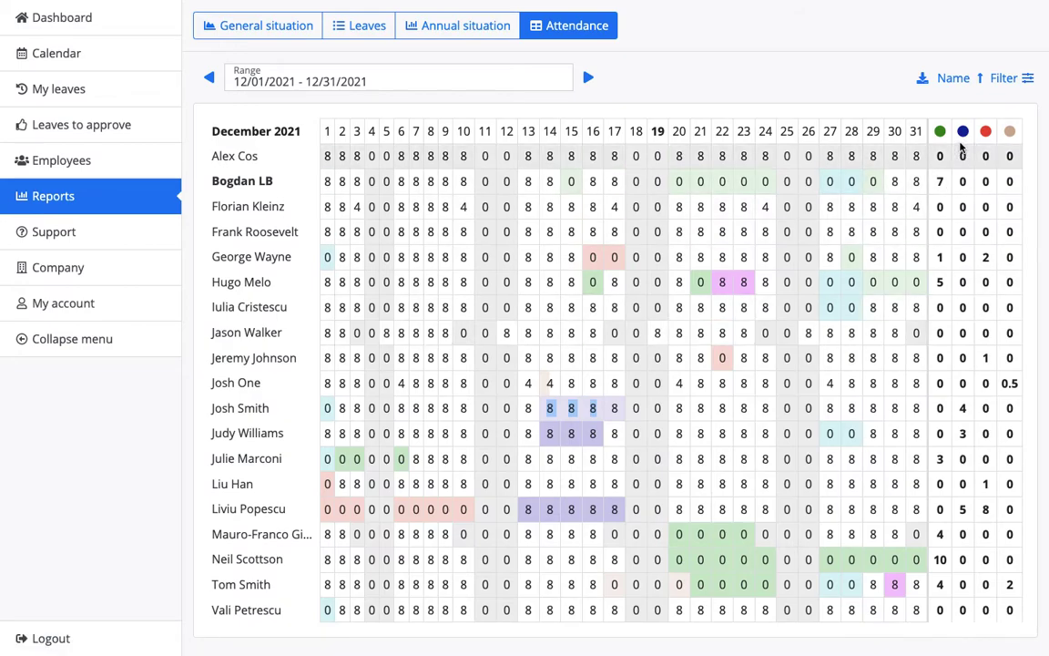
left_click(964, 409)
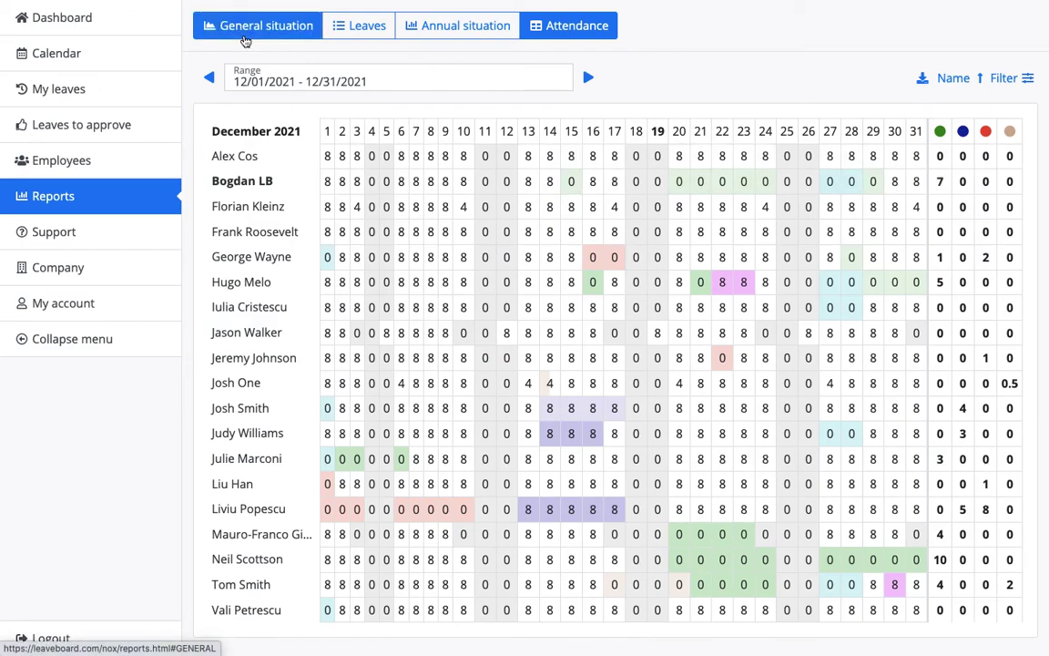
Step: Examine the December 2021 General situation report, highlighting one employee's working and worked days and the overall worked total
left_click(244, 33)
scroll(510, 193, "down", 1)
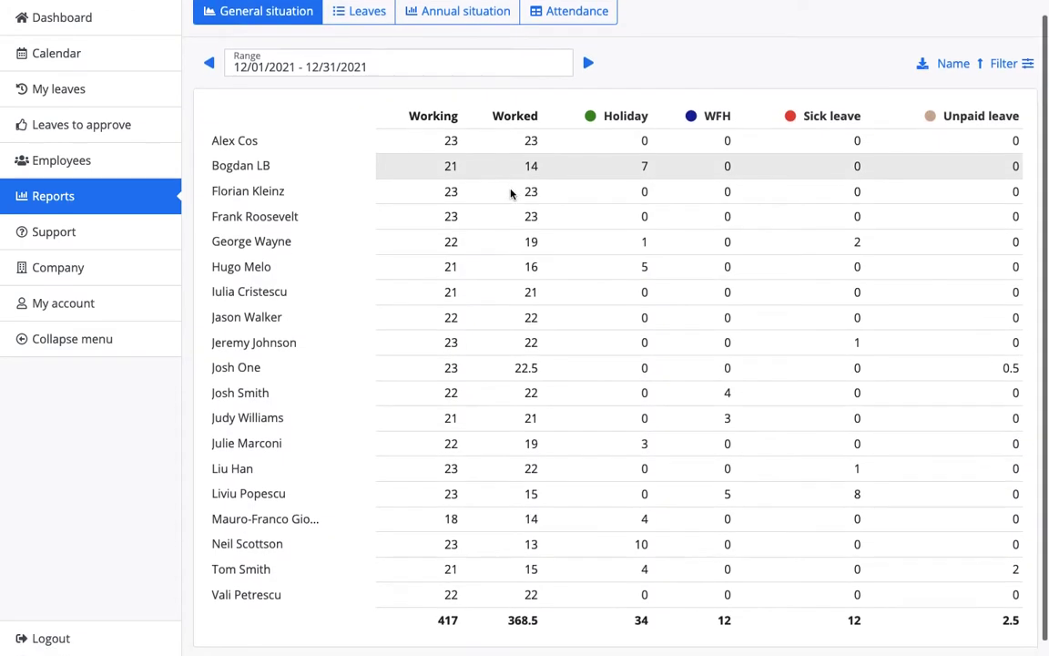
scroll(451, 157, "up", 1)
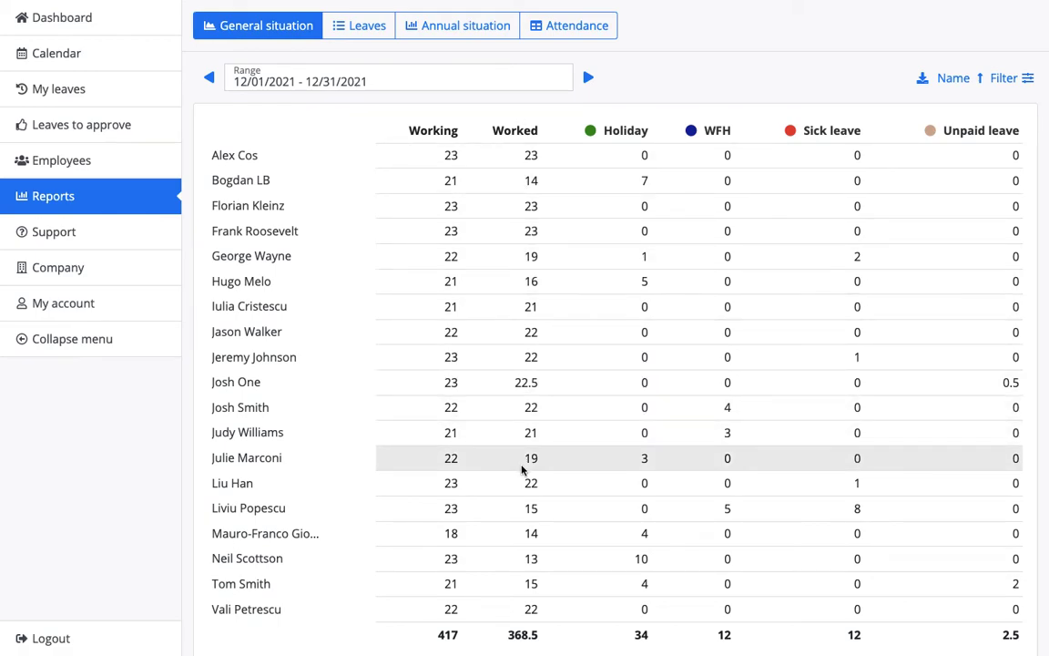
double_click(447, 535)
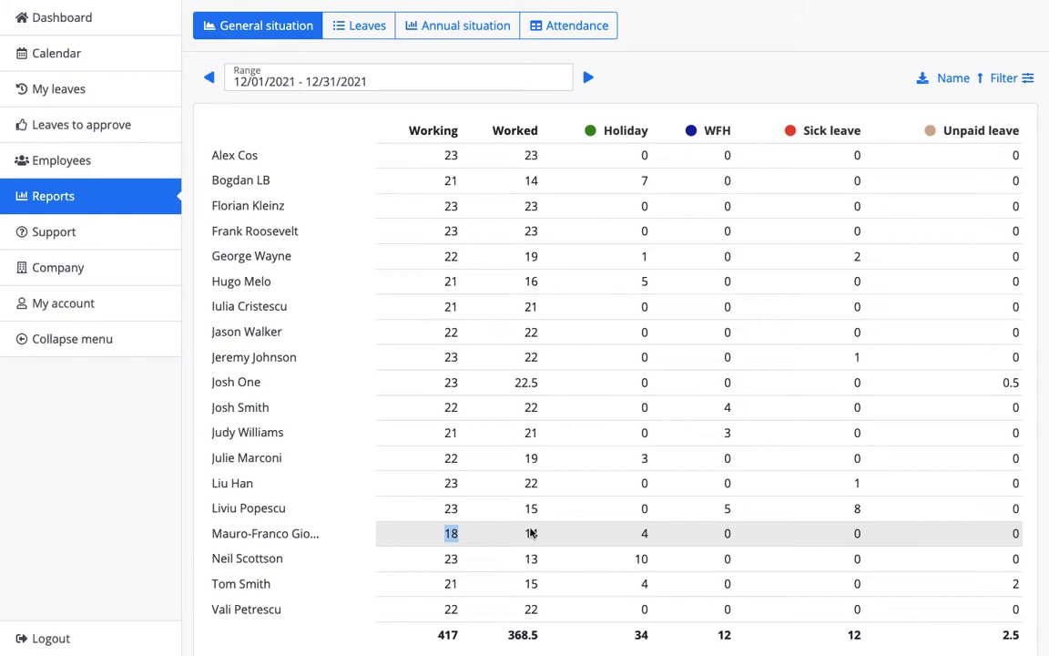
left_click(644, 533)
left_click(453, 531)
double_click(453, 531)
left_click(531, 533)
double_click(531, 533)
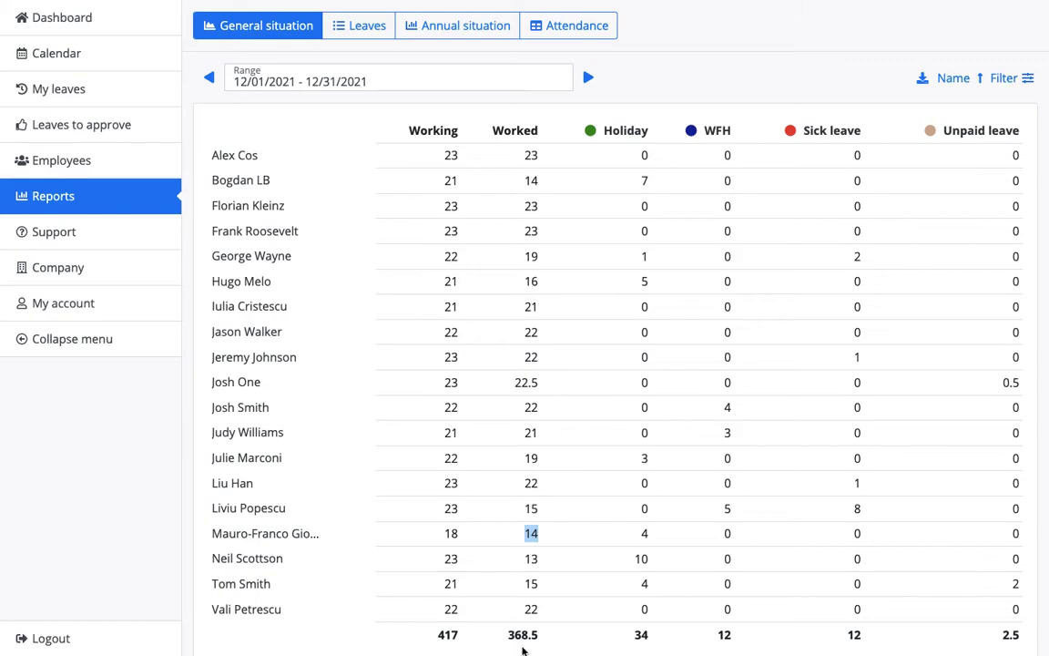
double_click(513, 635)
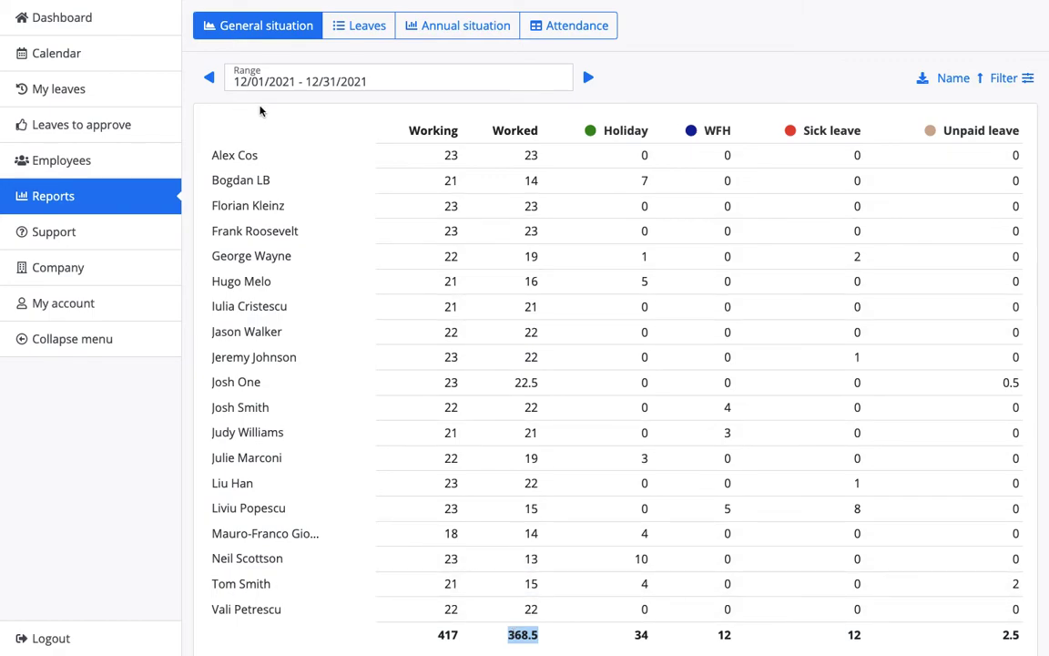
Step: Switch the General situation report to October 2021 and highlight an employee's working, worked and unpaid leave days and the unpaid leave total
left_click(208, 80)
left_click(208, 81)
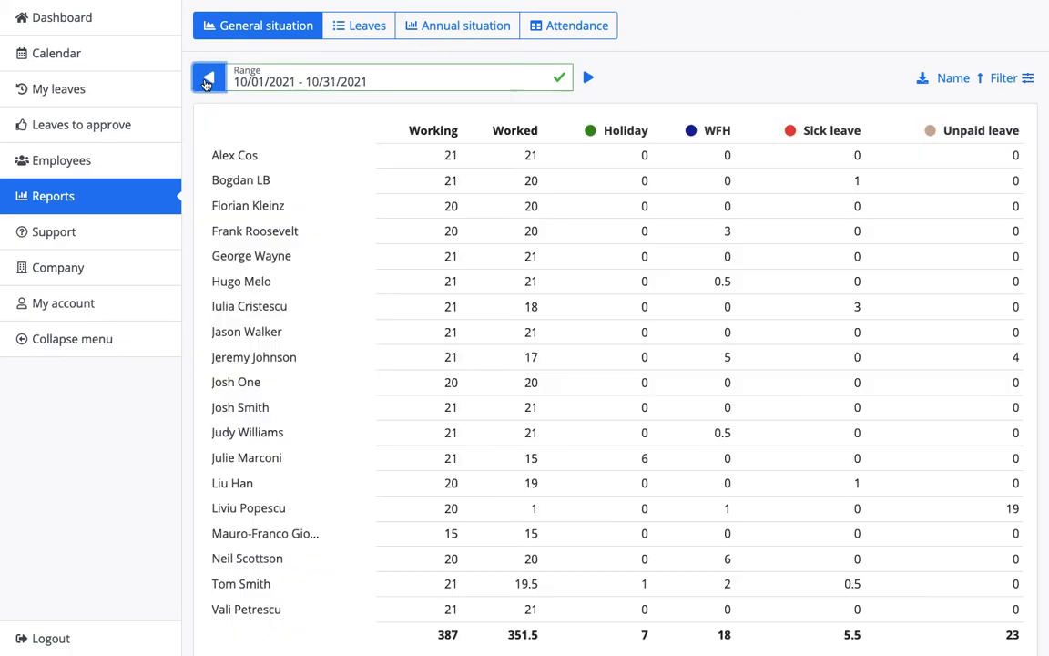
double_click(467, 509)
left_click(447, 507)
double_click(450, 508)
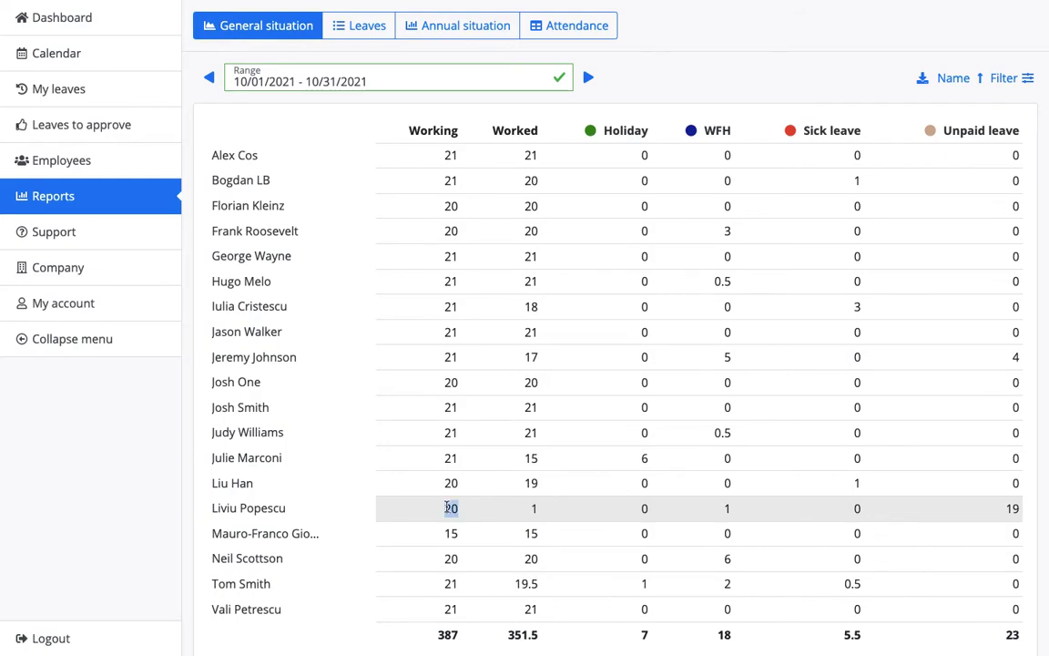
double_click(528, 512)
left_click(1003, 512)
double_click(1008, 509)
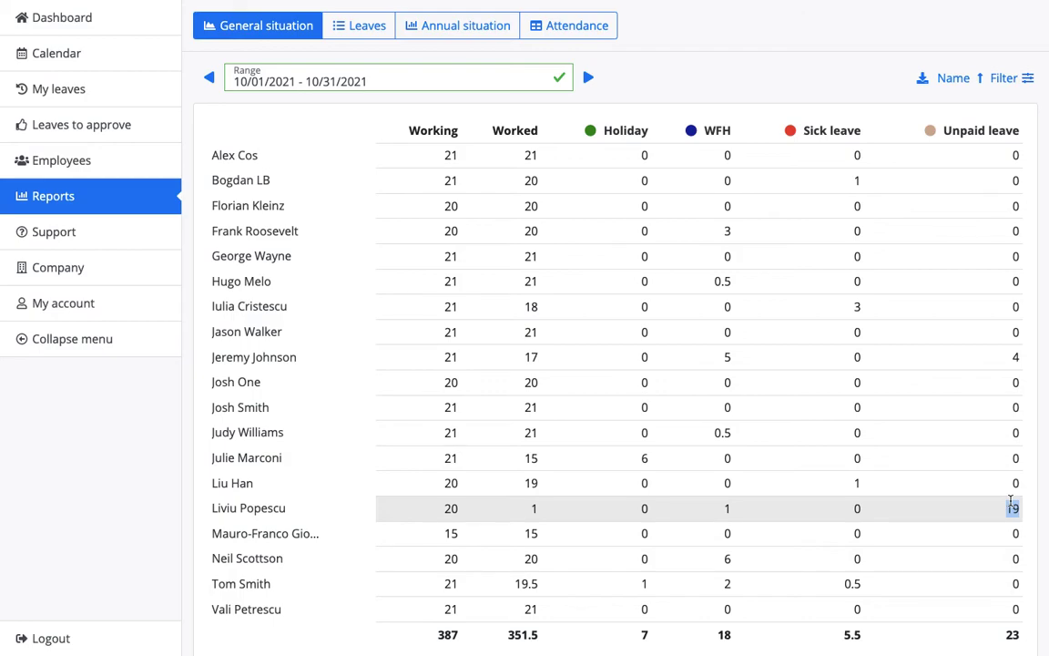
double_click(1012, 635)
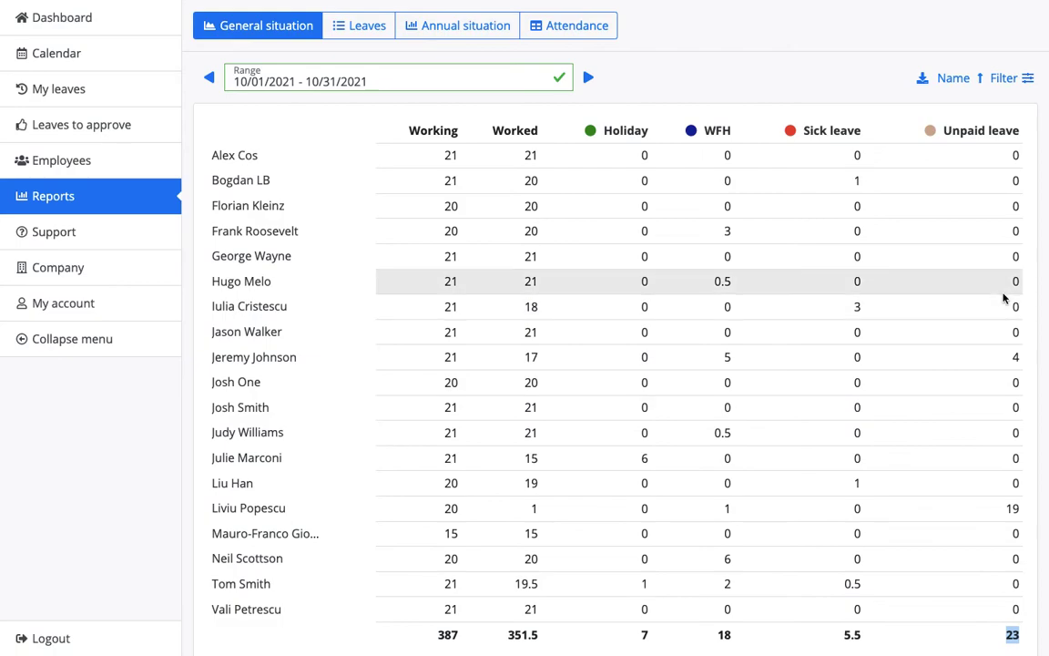
double_click(1013, 359)
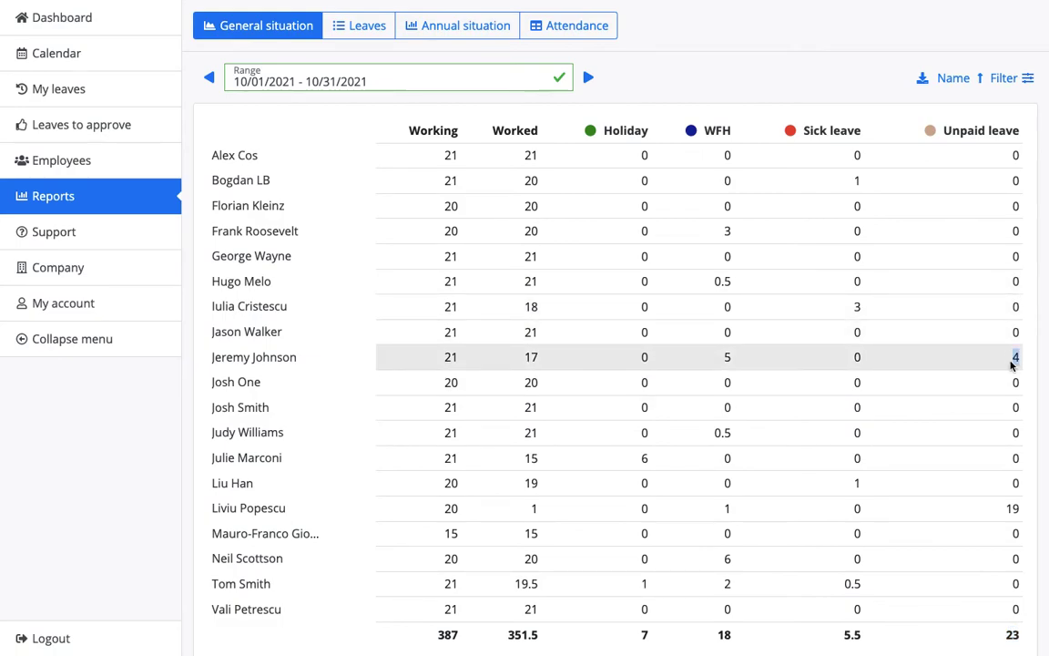
Step: Look through the Employee guide and Administrator guide in the support knowledge base's Getting Started section, returning to the topic list
left_click(124, 229)
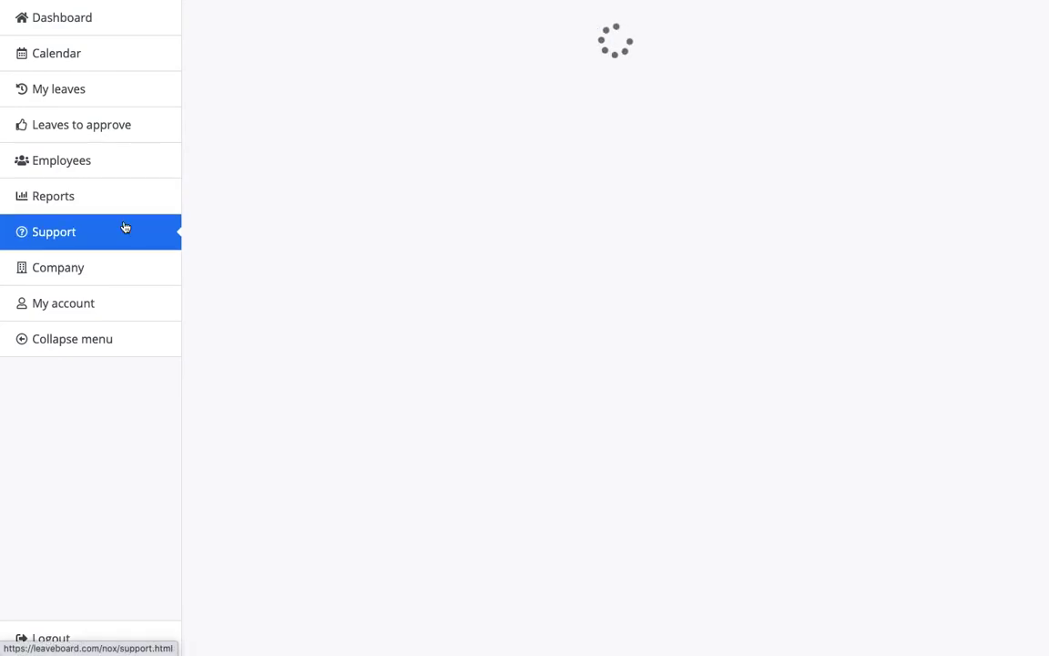
left_click(251, 87)
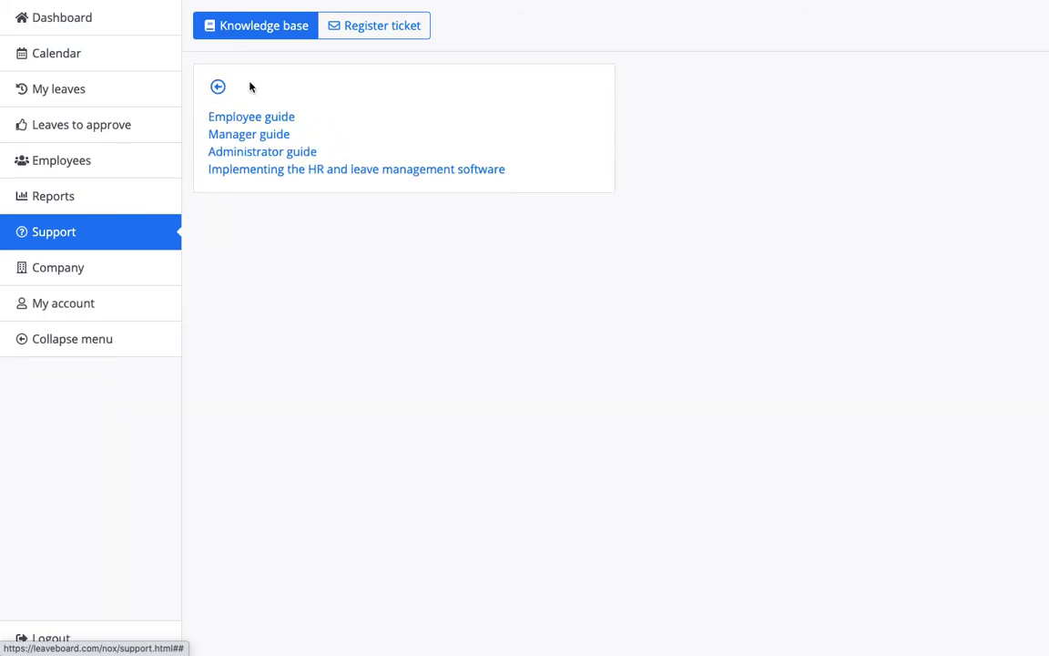
left_click(242, 116)
scroll(240, 246, "down", 4)
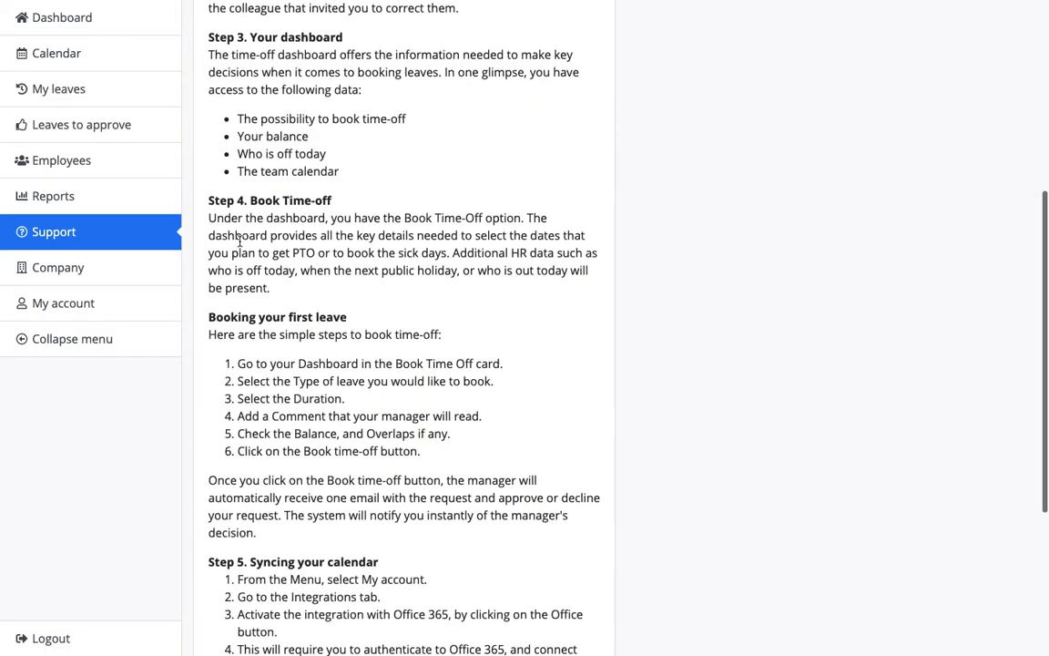
scroll(241, 232, "up", 4)
left_click(217, 86)
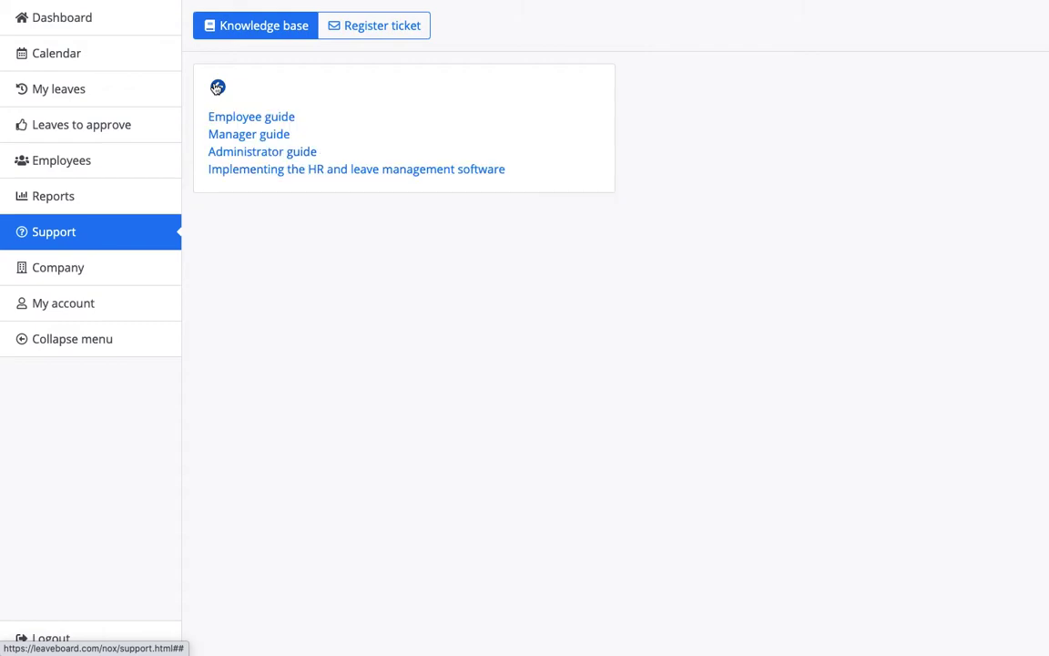
left_click(227, 151)
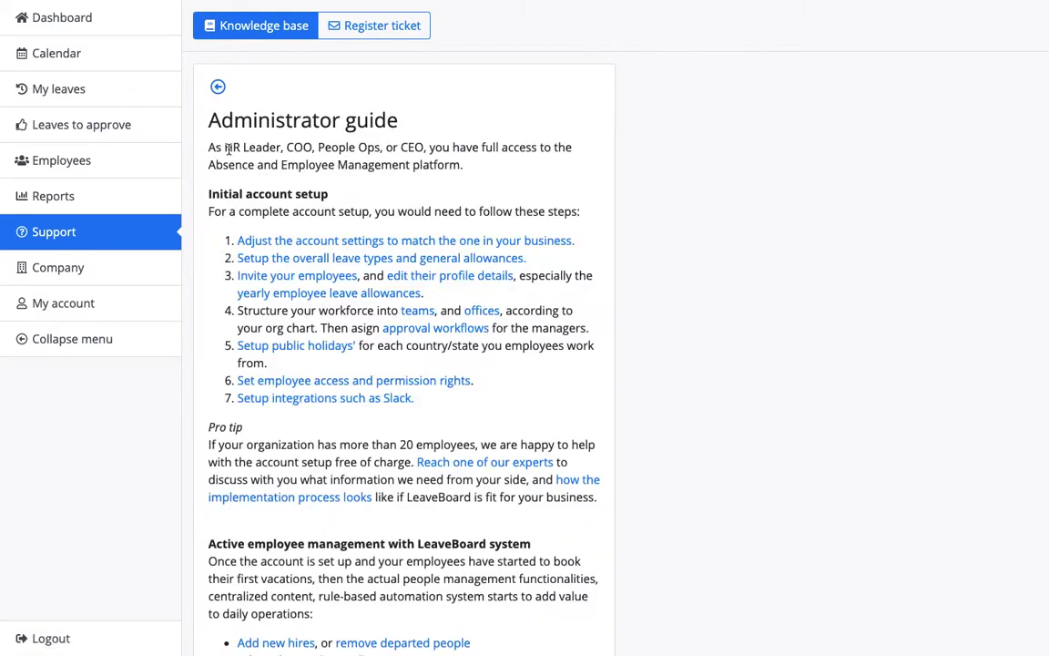
left_click(218, 86)
left_click(218, 87)
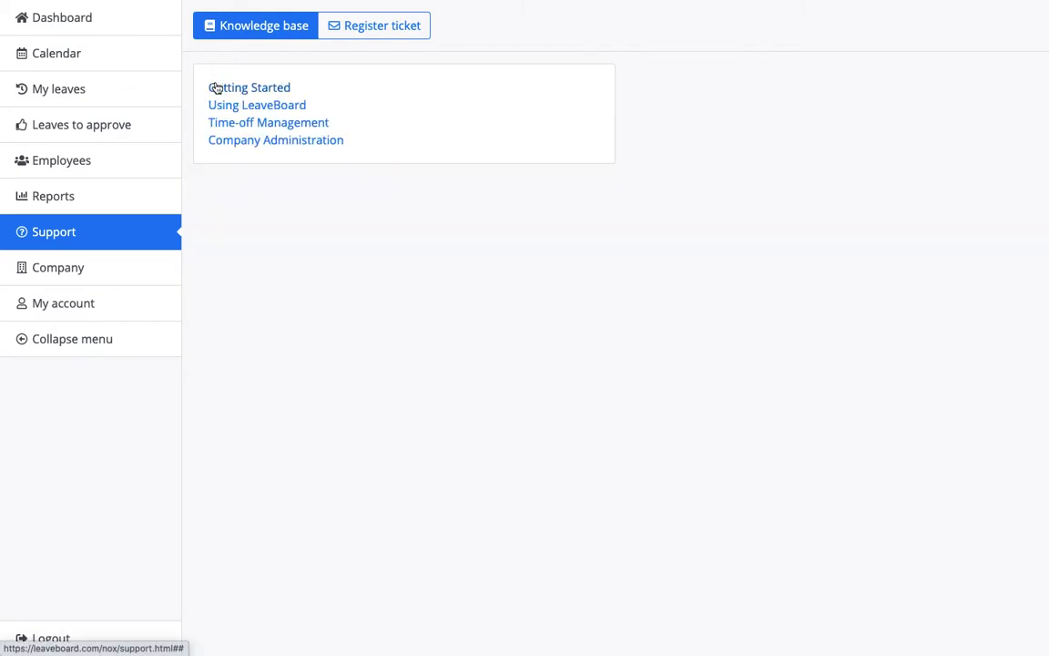
Step: View the Company Administration articles on booking time-off on behalf and changing employees' work details, and open the support ticket form
left_click(243, 137)
left_click(244, 170)
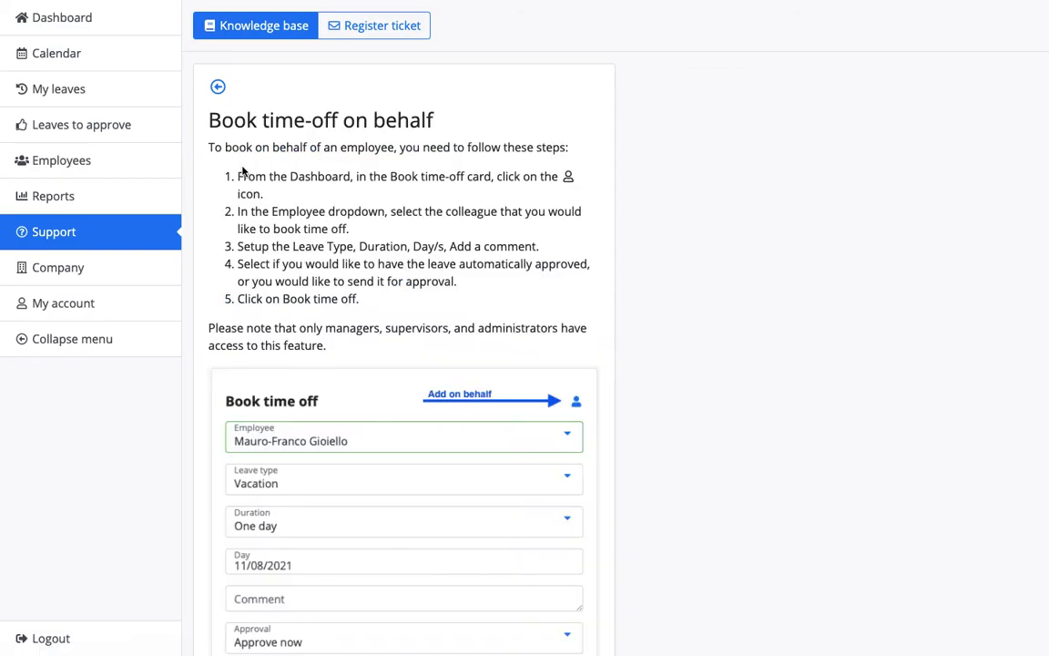
left_click(218, 86)
left_click(235, 206)
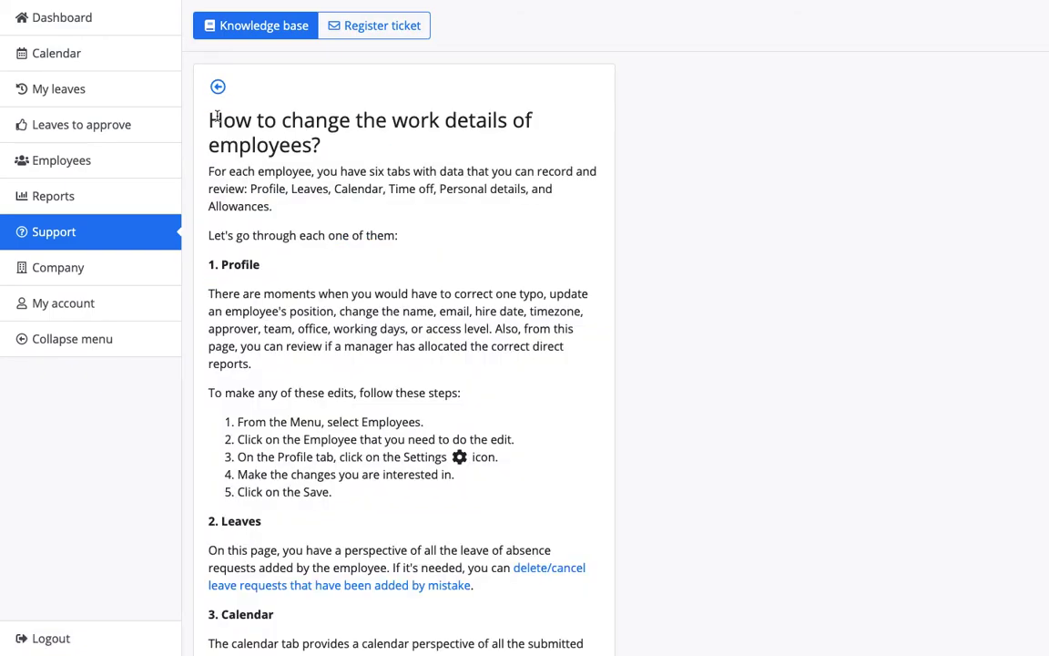
scroll(239, 284, "down", 10)
scroll(240, 284, "up", 10)
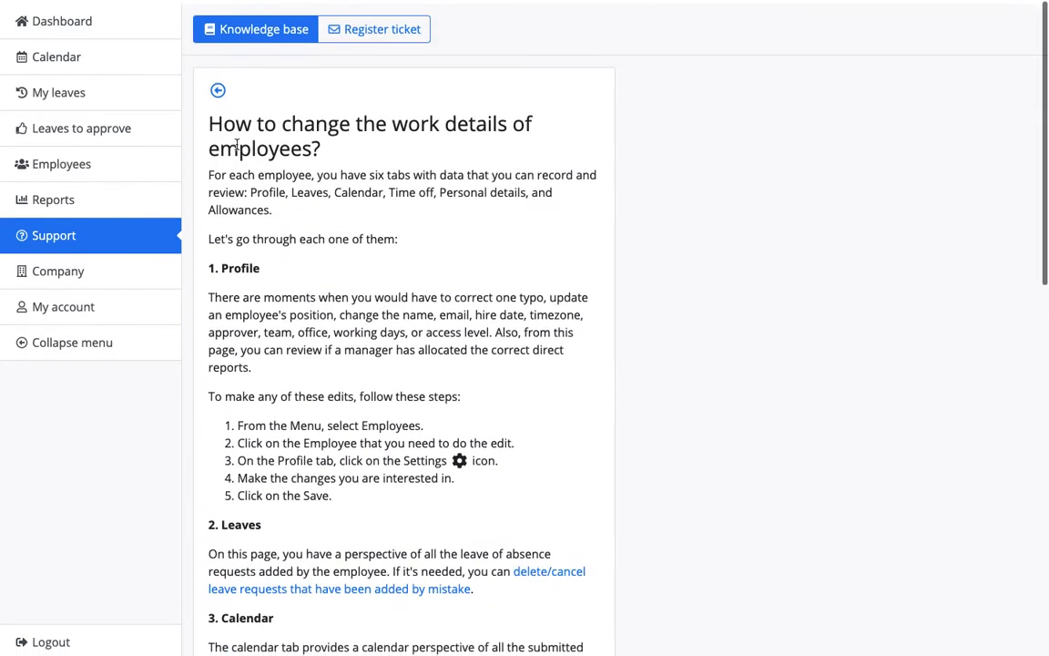
left_click(218, 86)
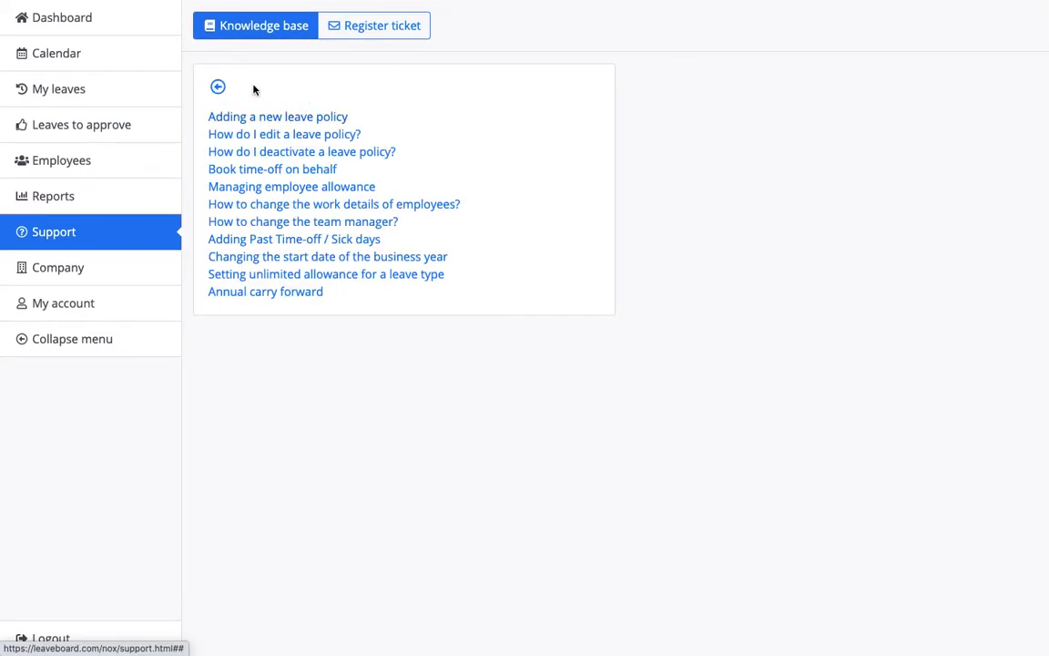
left_click(218, 87)
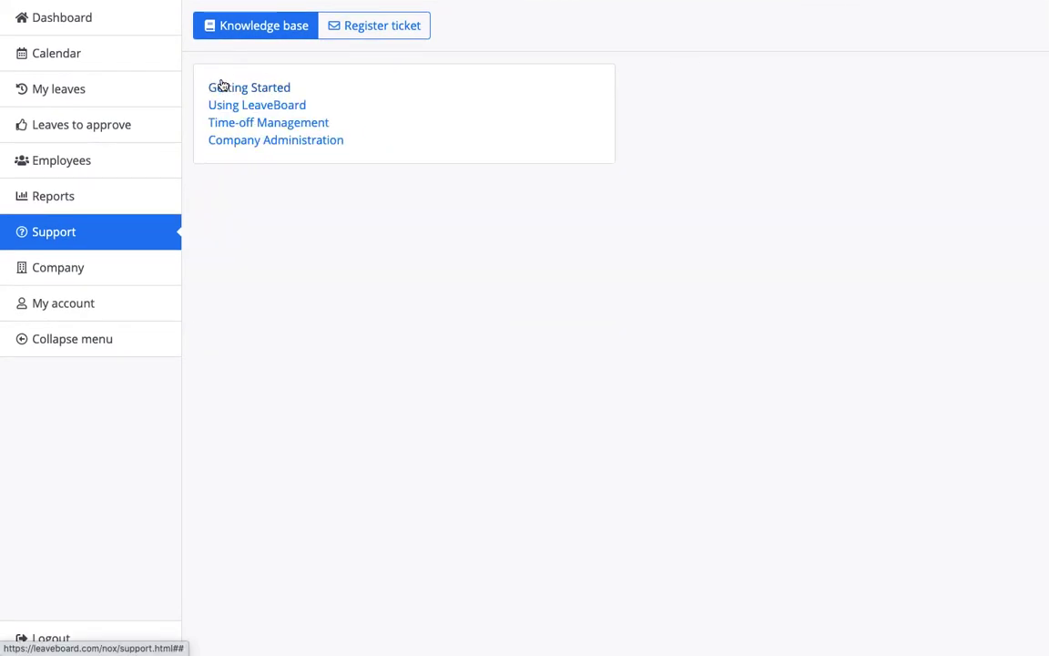
left_click(374, 28)
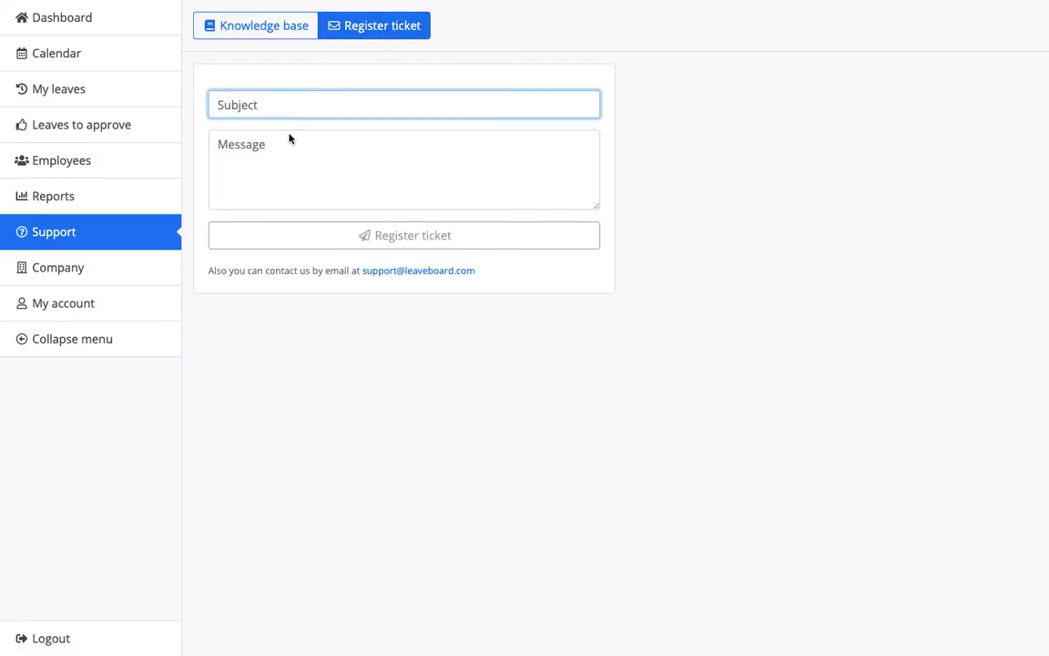
Step: Review the company's leave types and open the Holiday type's 2021 employee allowances
left_click(114, 275)
left_click(353, 36)
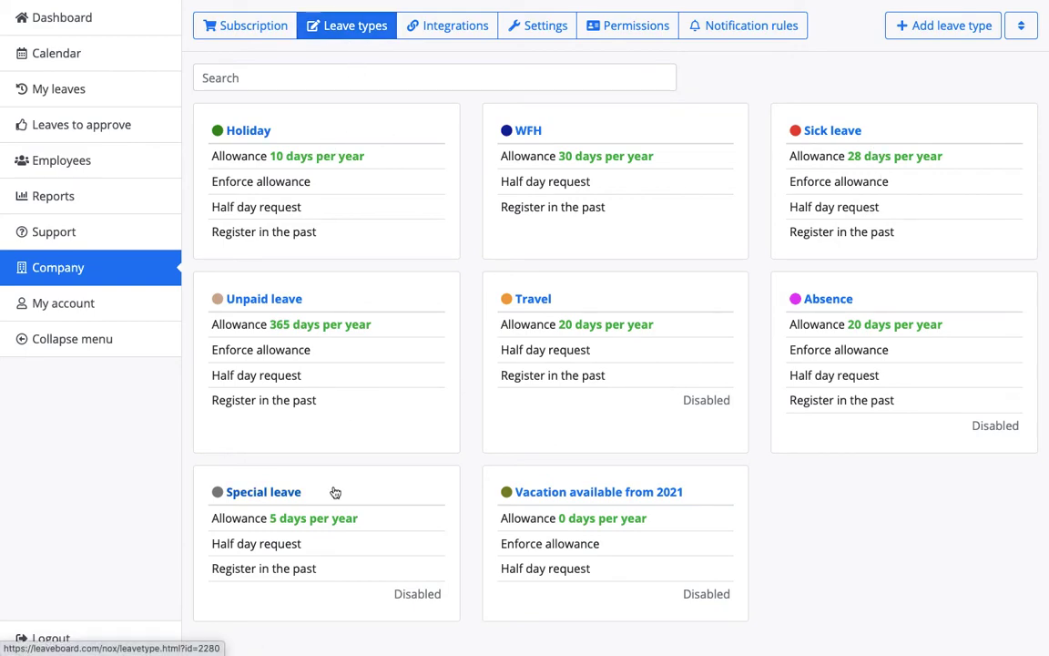
left_click(270, 136)
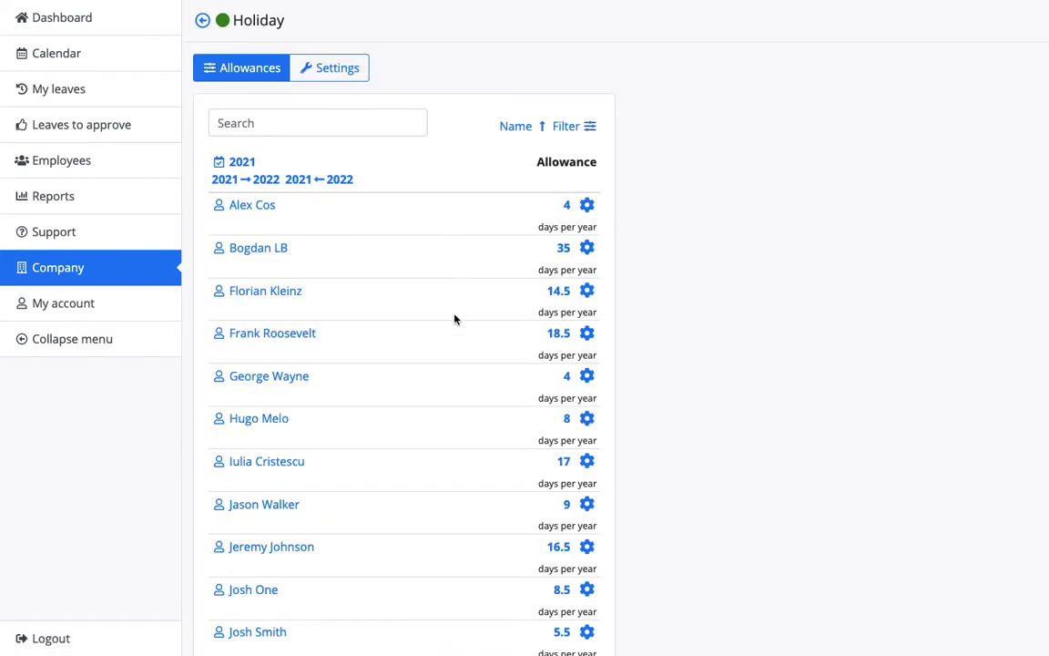
Step: Expand the 2021 Holiday allowance breakdowns of the eighth-listed employee and the second-listed employee
scroll(455, 328, "down", 3)
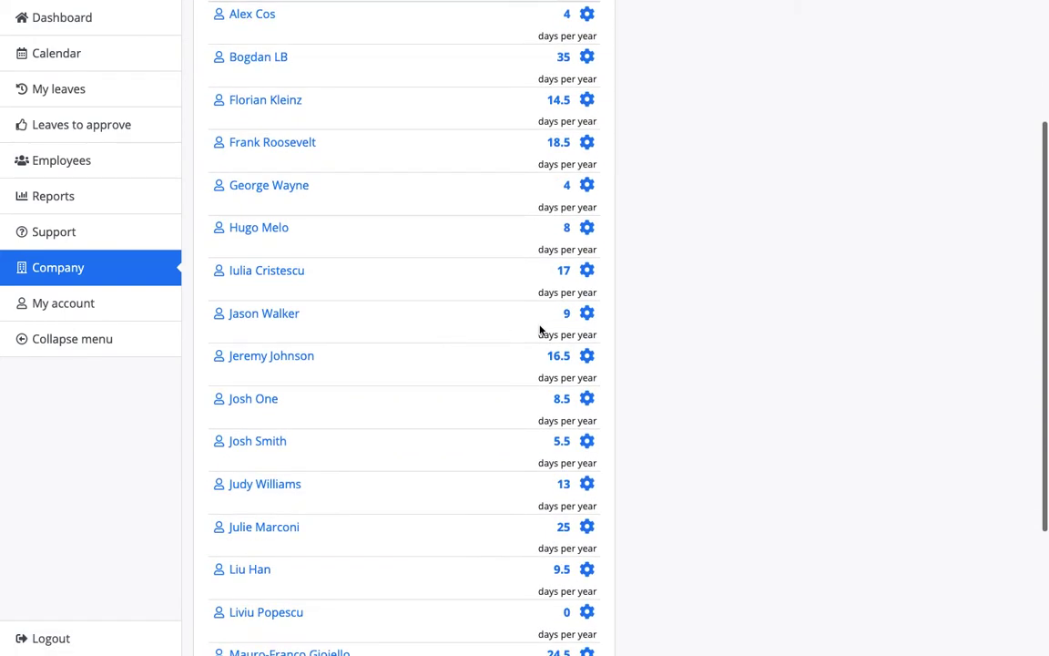
left_click(568, 313)
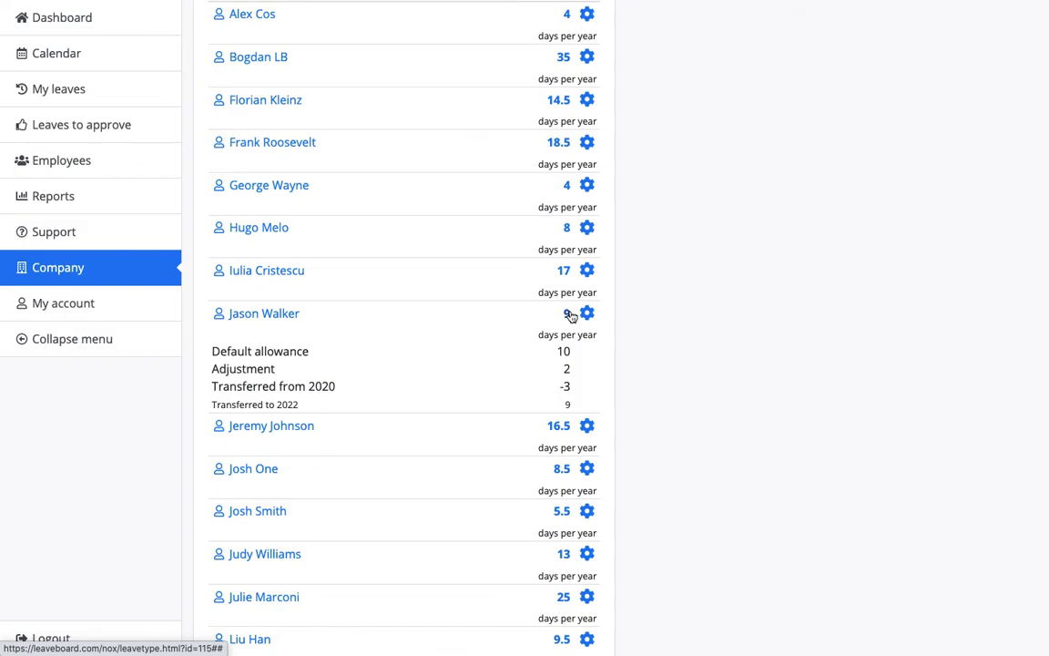
scroll(571, 274, "up", 3)
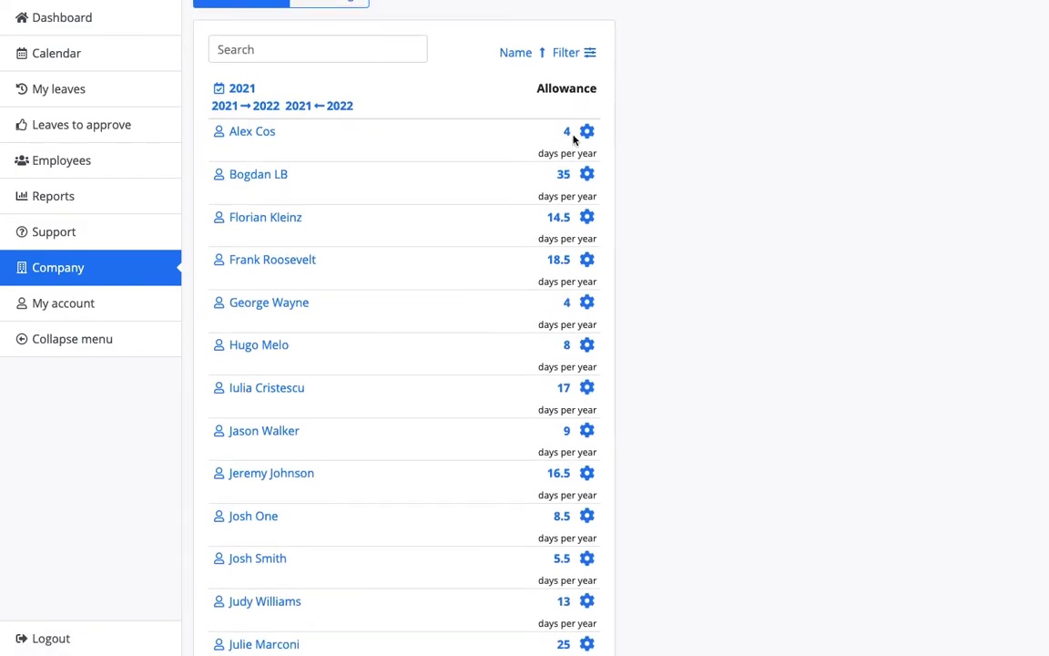
left_click(565, 182)
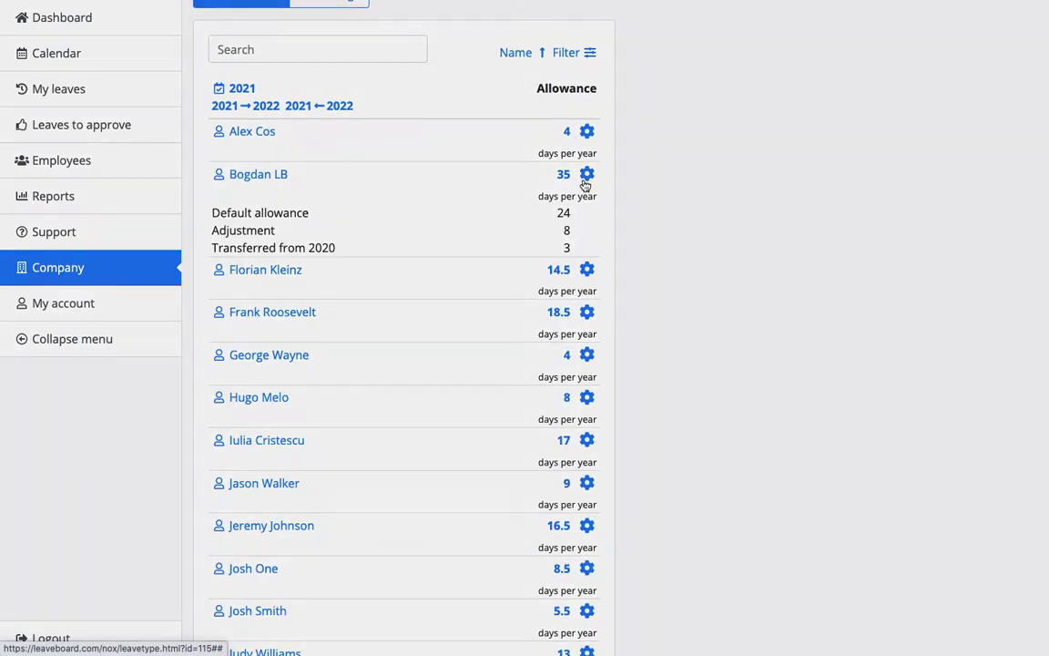
Step: Increase the second-listed employee's 2021 Holiday allowance to 36 days and update it
left_click(587, 175)
left_click(641, 147)
left_click(641, 147)
left_click(615, 209)
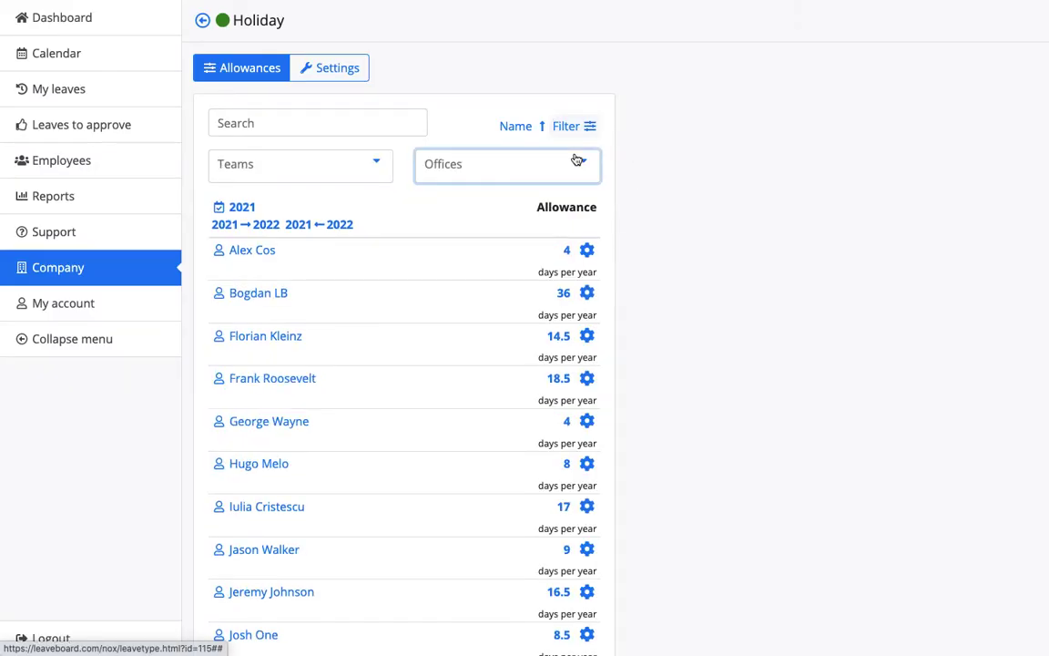
Step: Filter the Holiday allowances by the London office and update the second-listed employee's 2021 allowance to 8.5 days
left_click(574, 162)
left_click(543, 201)
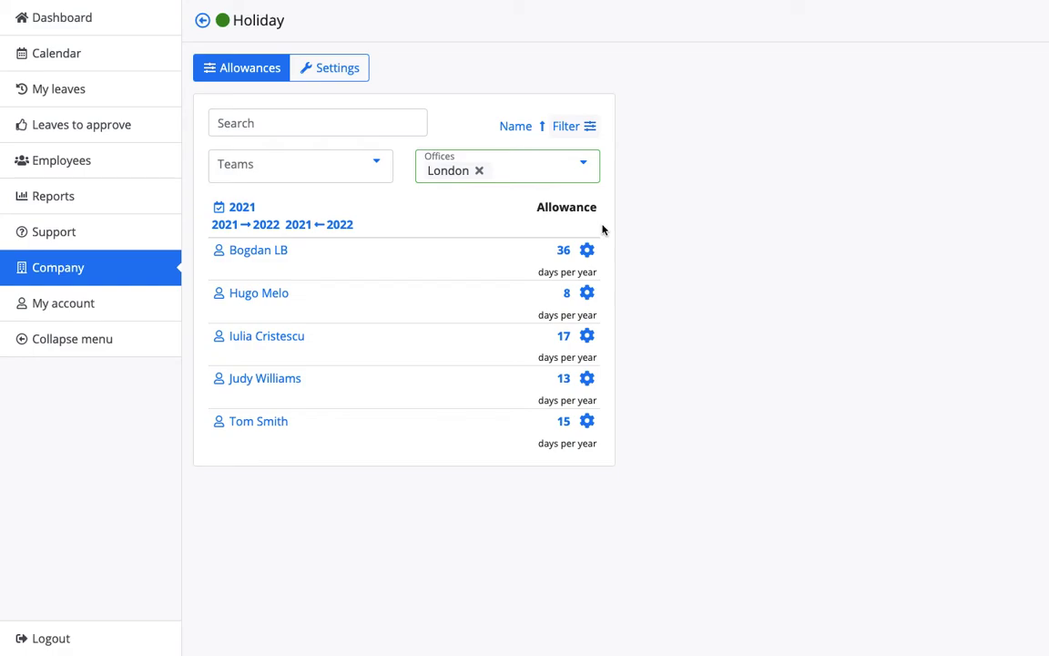
left_click(566, 297)
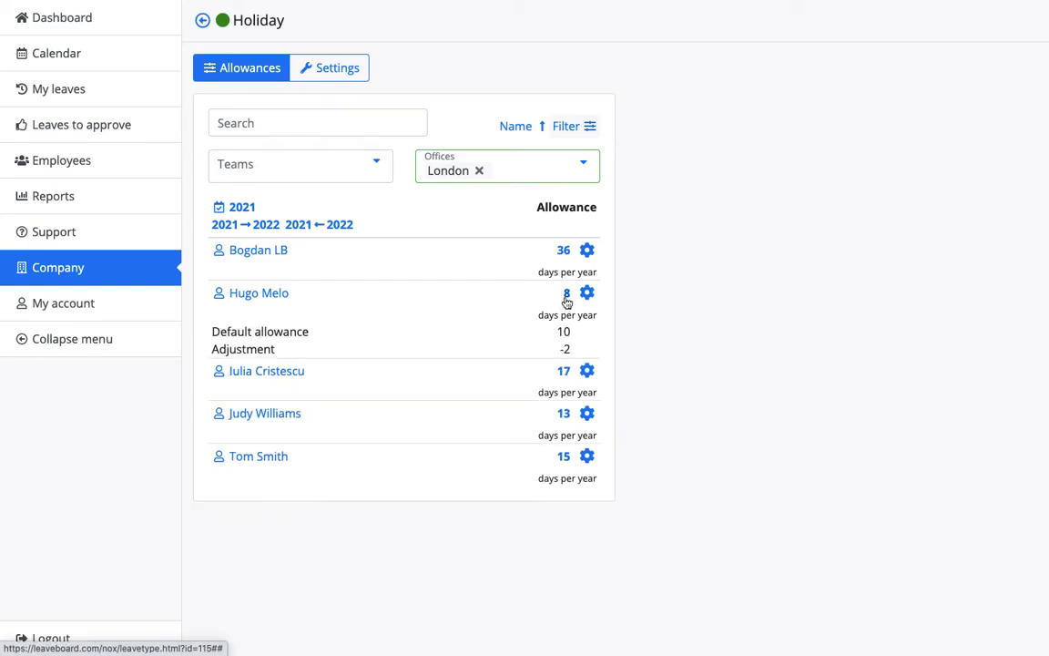
left_click(588, 294)
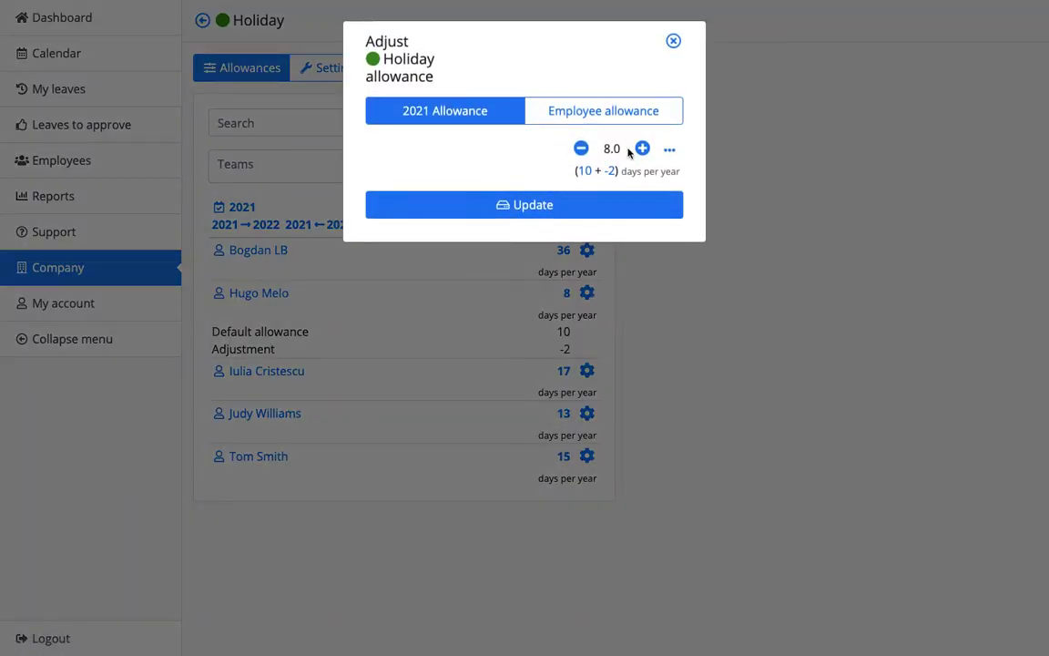
left_click(642, 148)
left_click(612, 210)
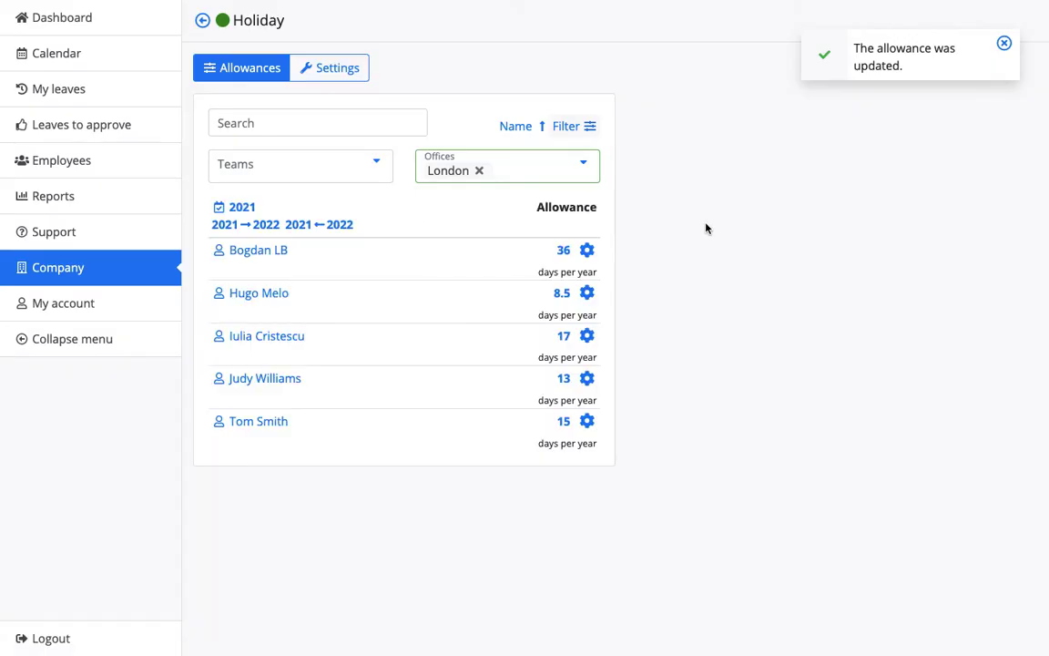
Step: Enable Comment required and Ask for replacement in the Holiday leave type's settings, save, and check the dashboard's Book time off form
left_click(335, 80)
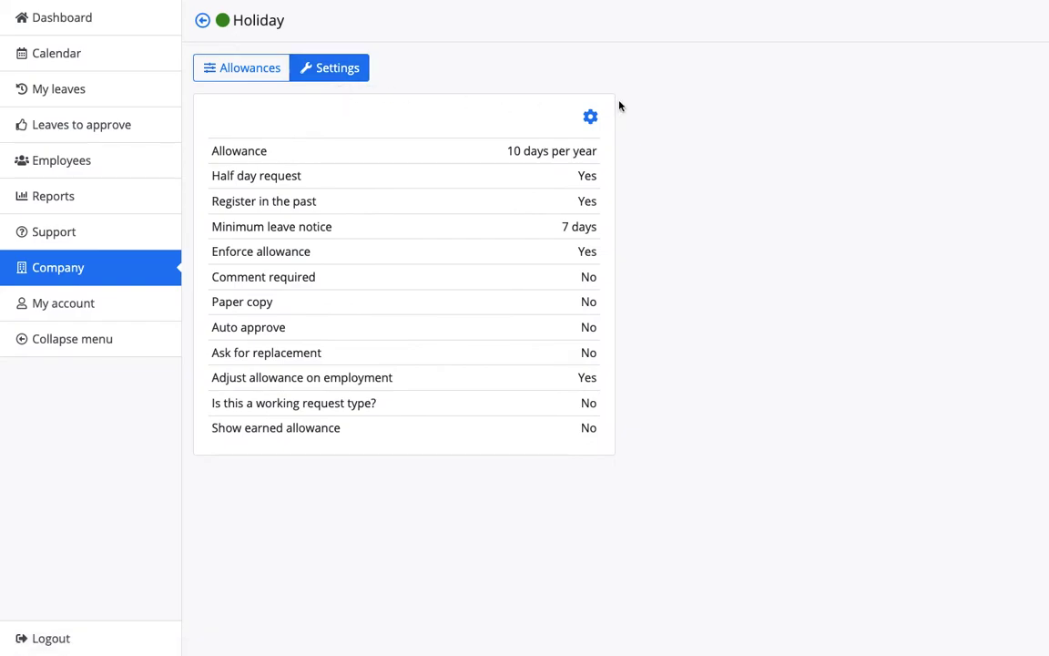
left_click(590, 116)
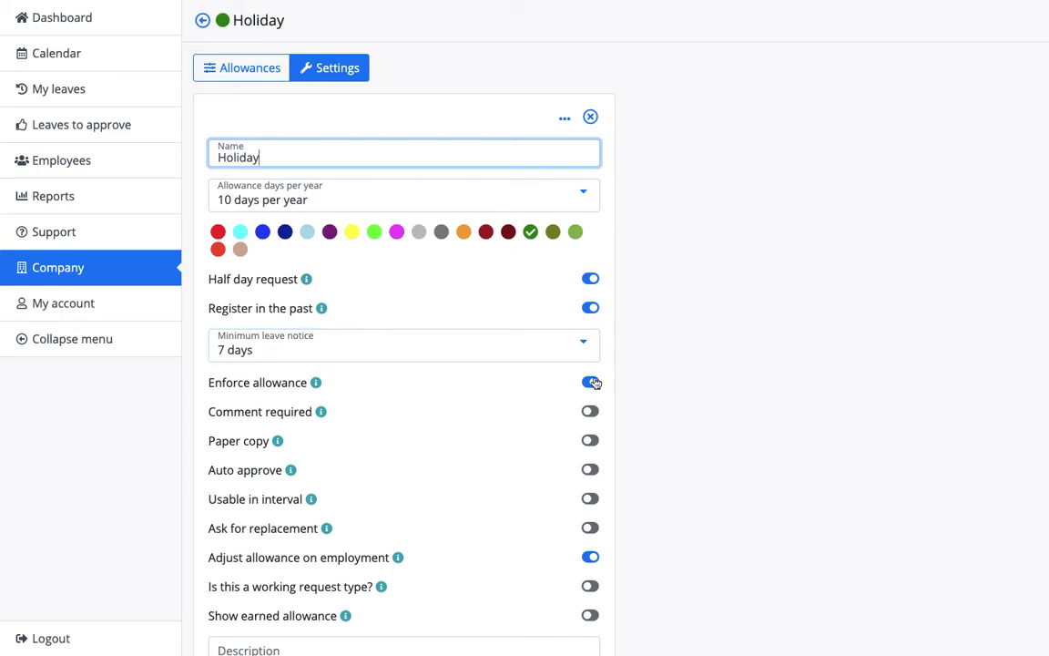
mouse_move(317, 382)
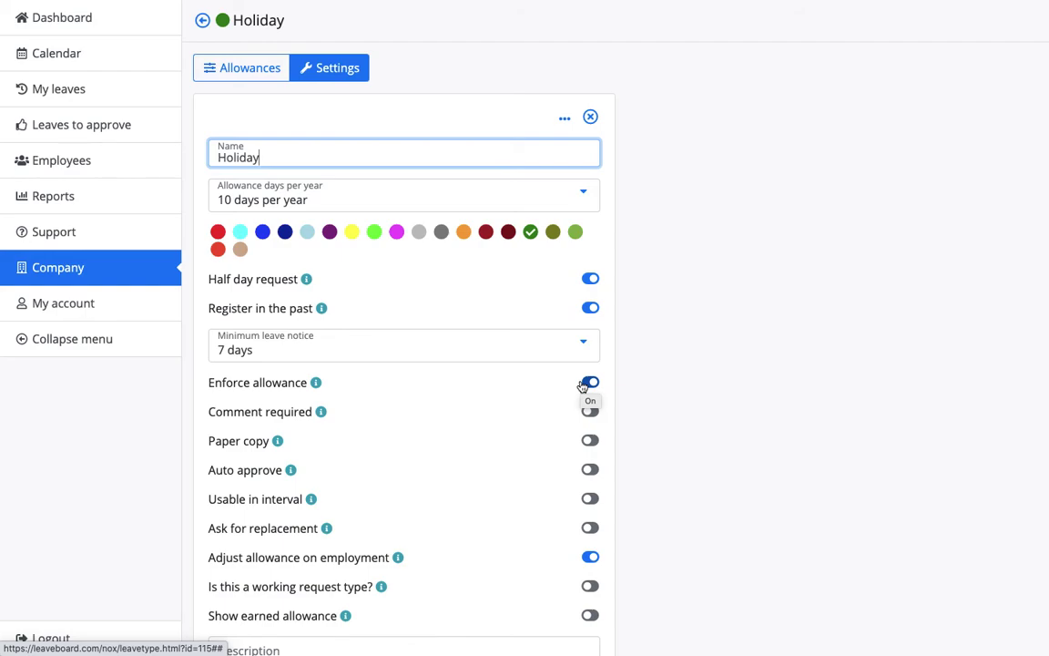
scroll(679, 410, "down", 3)
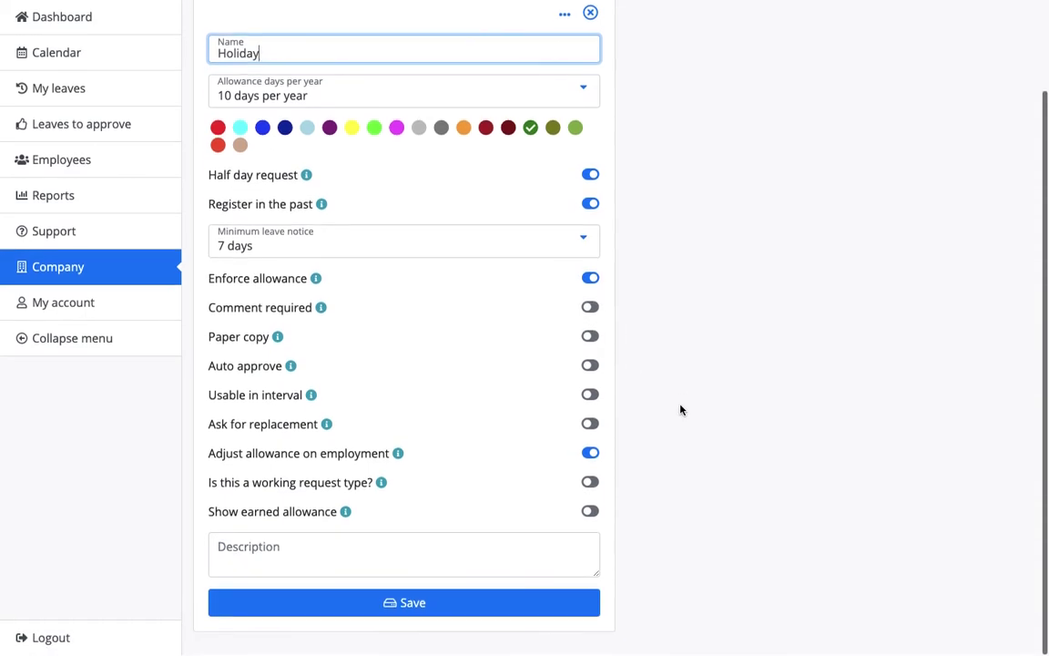
mouse_move(320, 307)
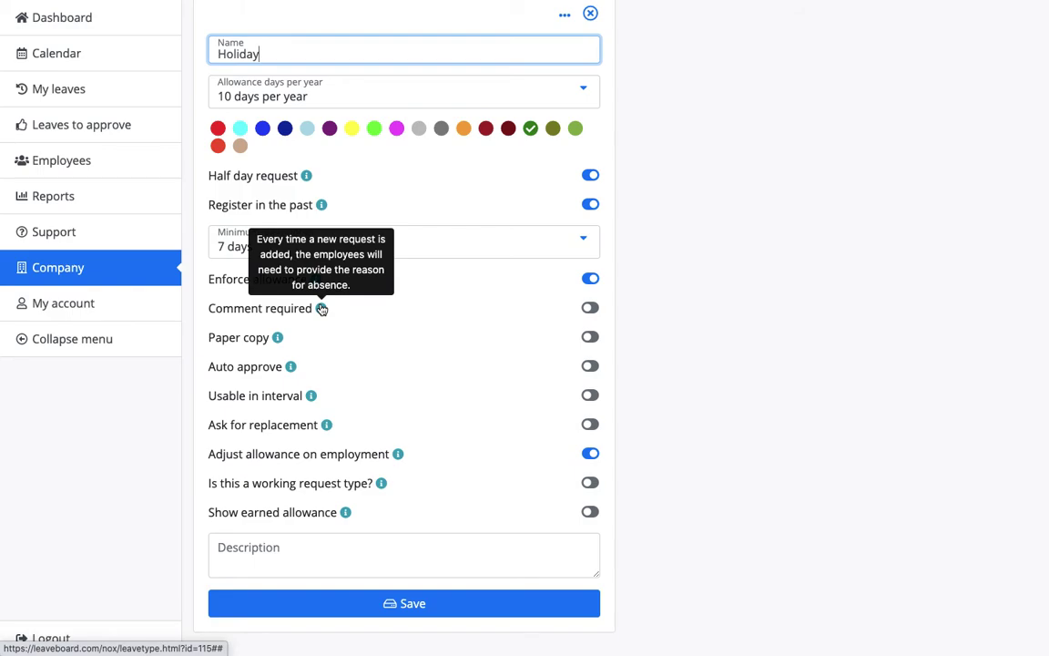
left_click(590, 308)
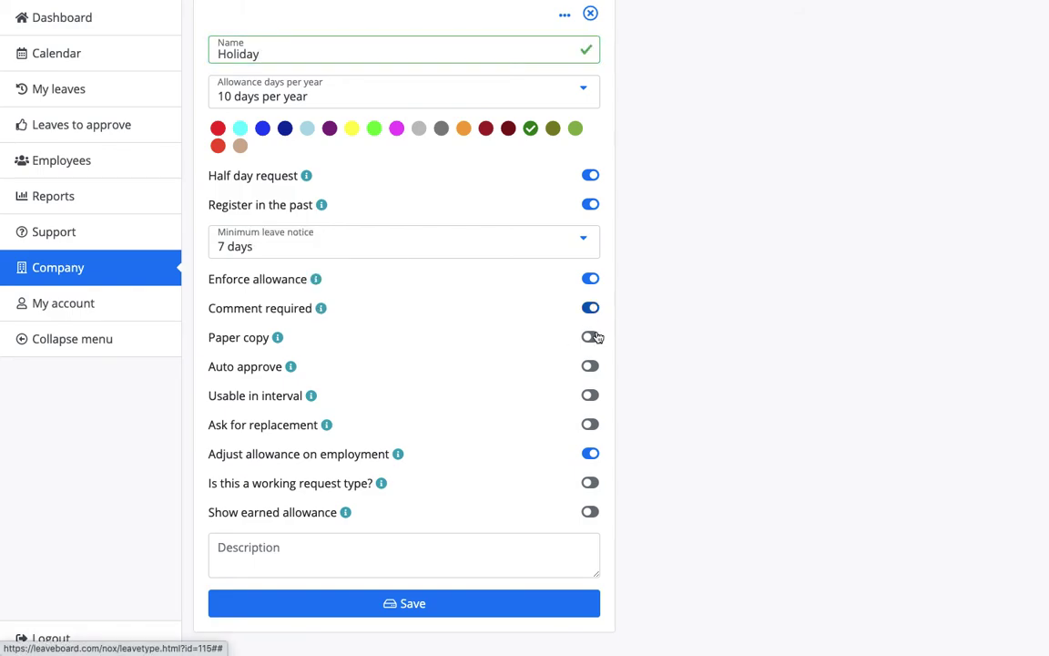
left_click(590, 425)
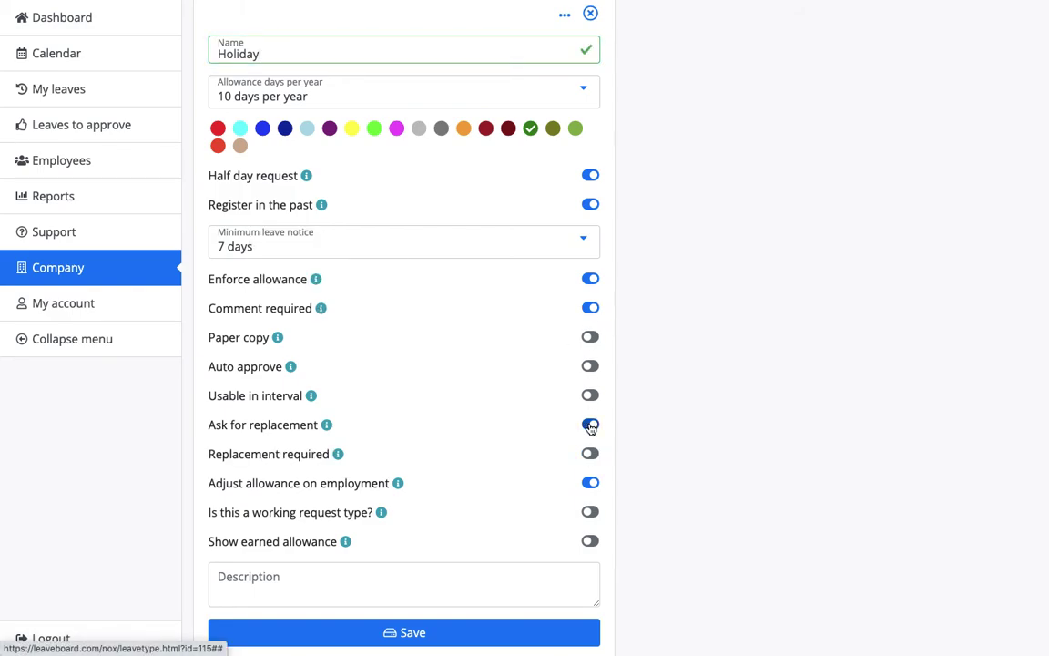
left_click(423, 631)
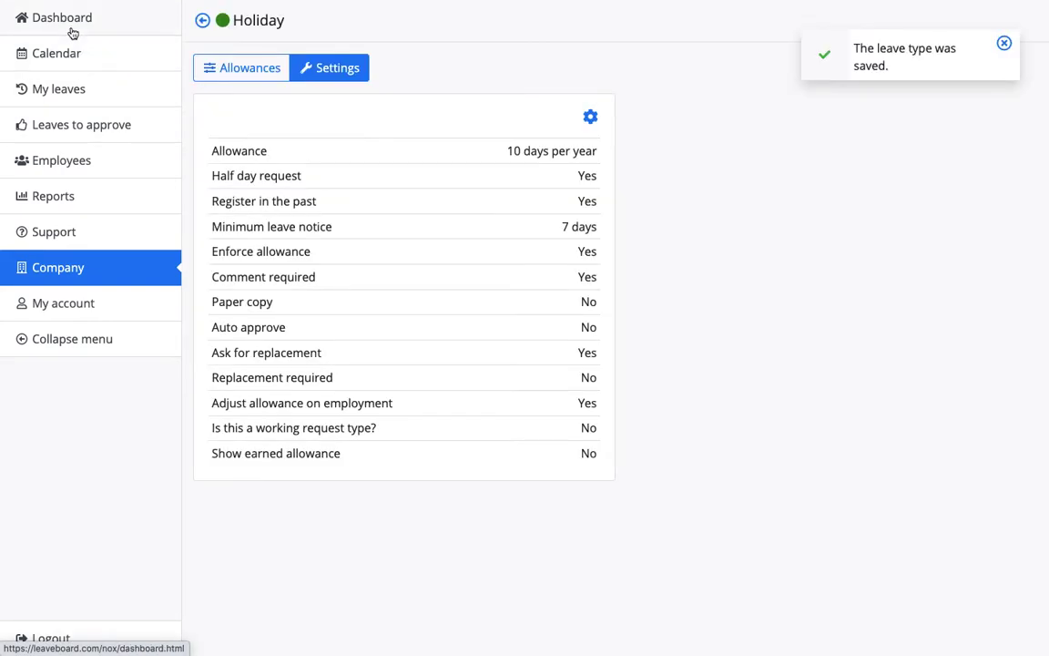
left_click(69, 28)
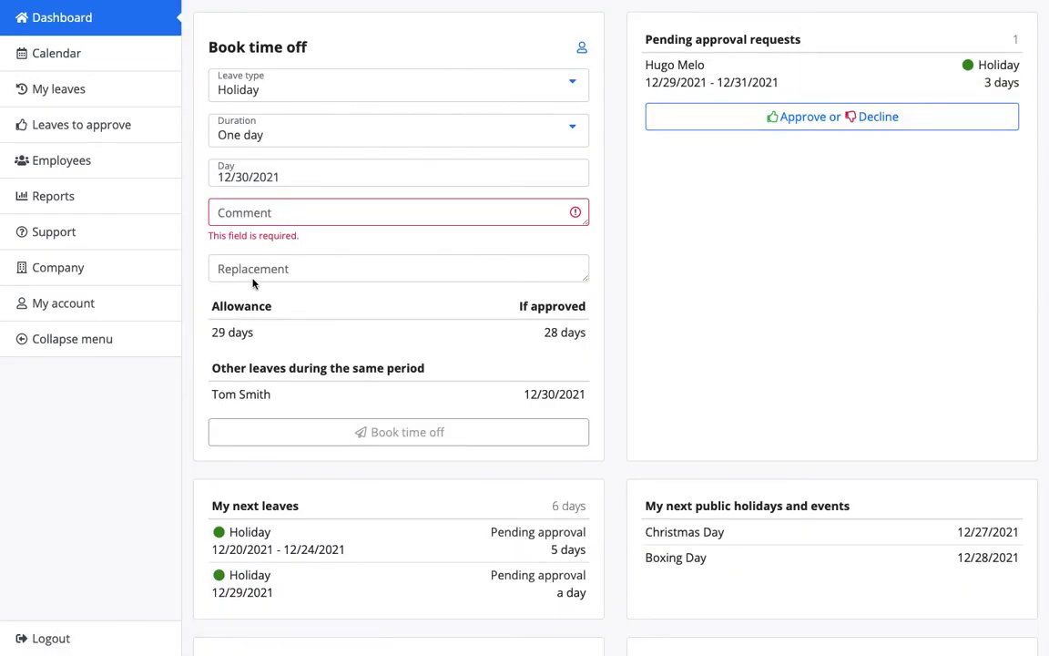
Step: Return to the Holiday leave type's settings and highlight the working request type and Show earned allowance values
left_click(90, 261)
left_click(351, 30)
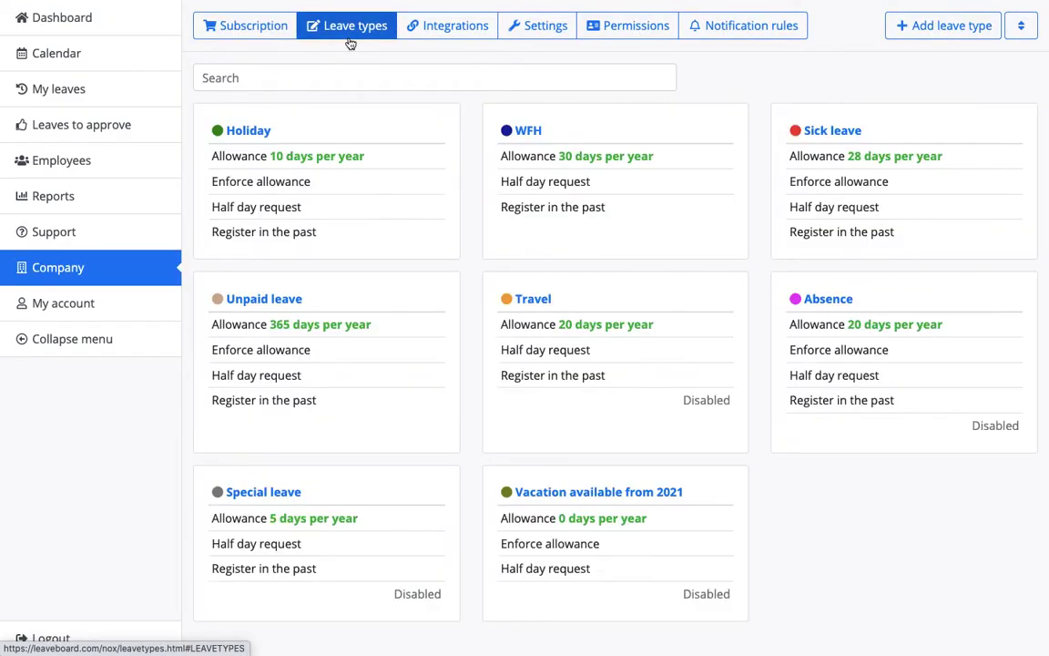
left_click(250, 133)
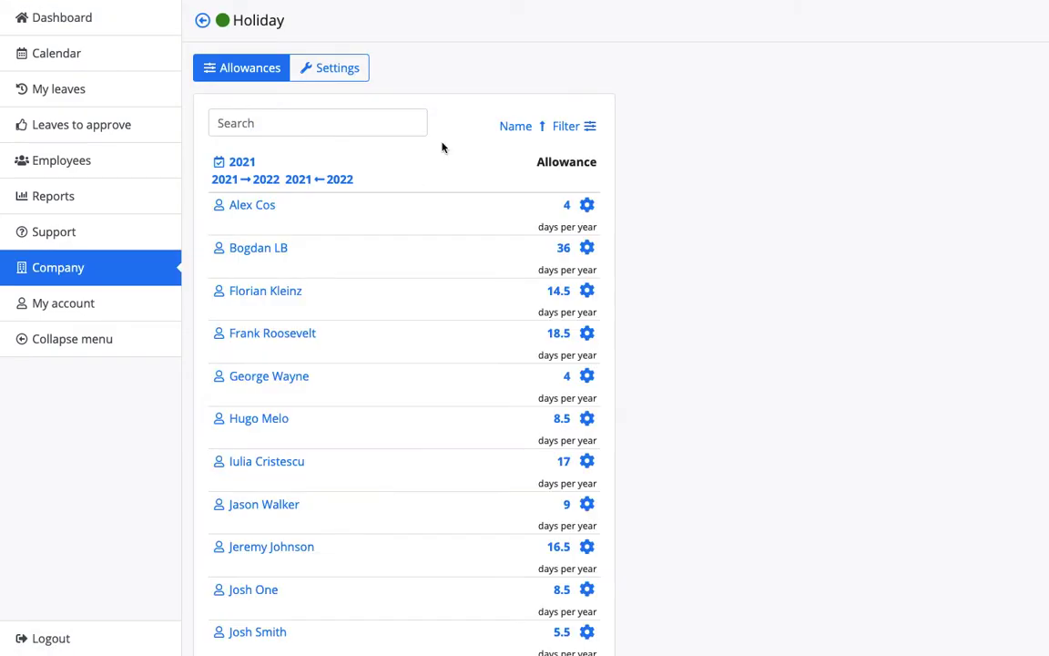
left_click(345, 68)
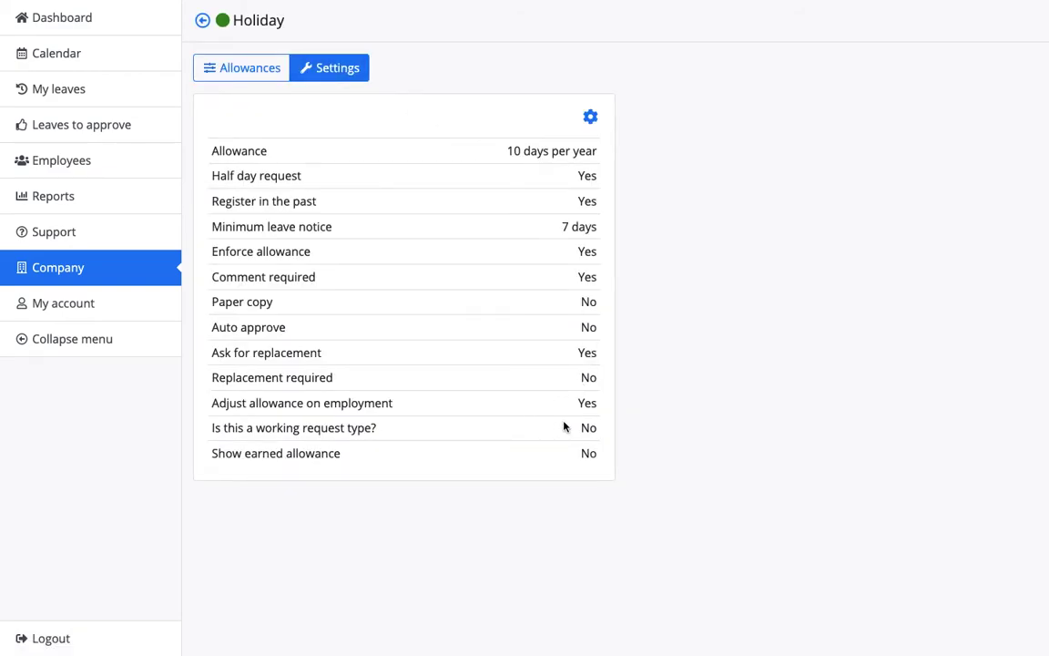
double_click(585, 424)
double_click(584, 452)
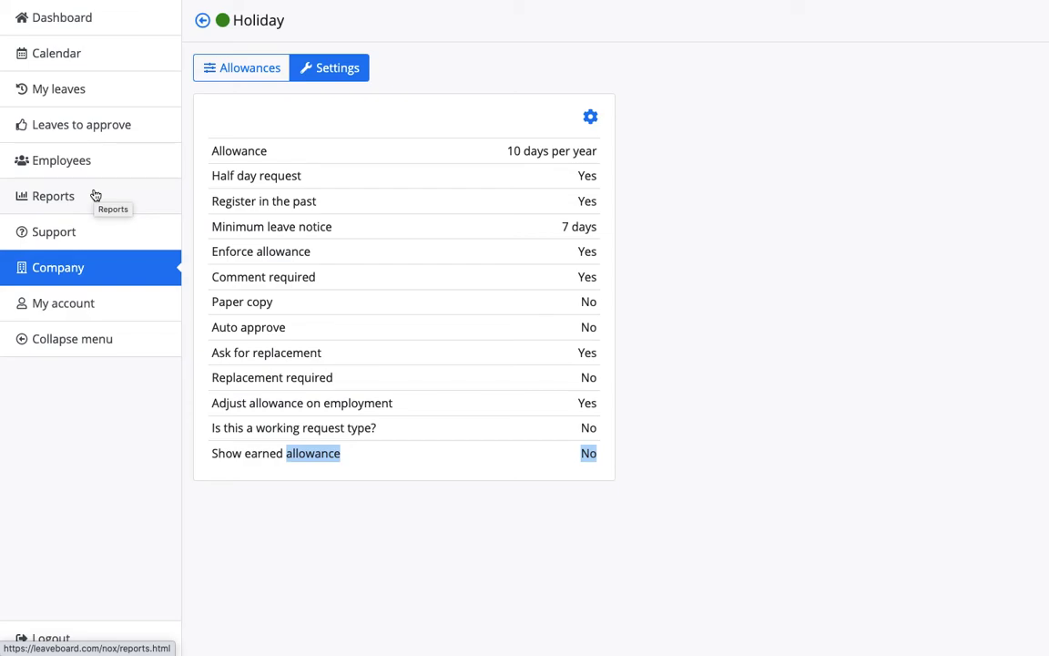
Step: View the company's Slack integration and the personal account's integrations down through its iCalendar URLs
left_click(202, 20)
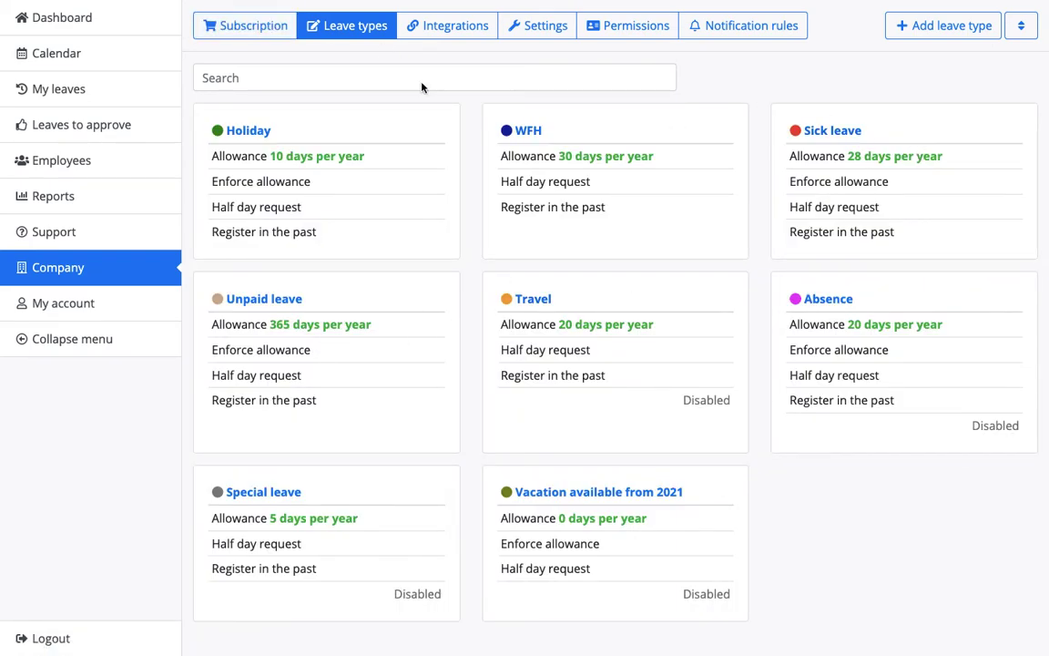
left_click(443, 32)
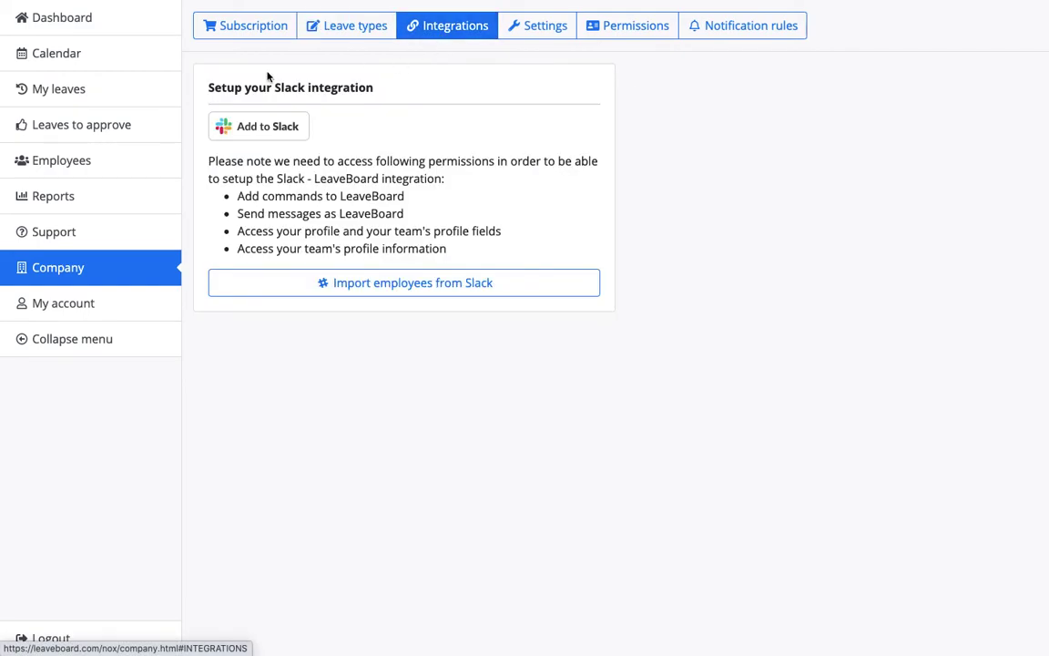
left_click(104, 303)
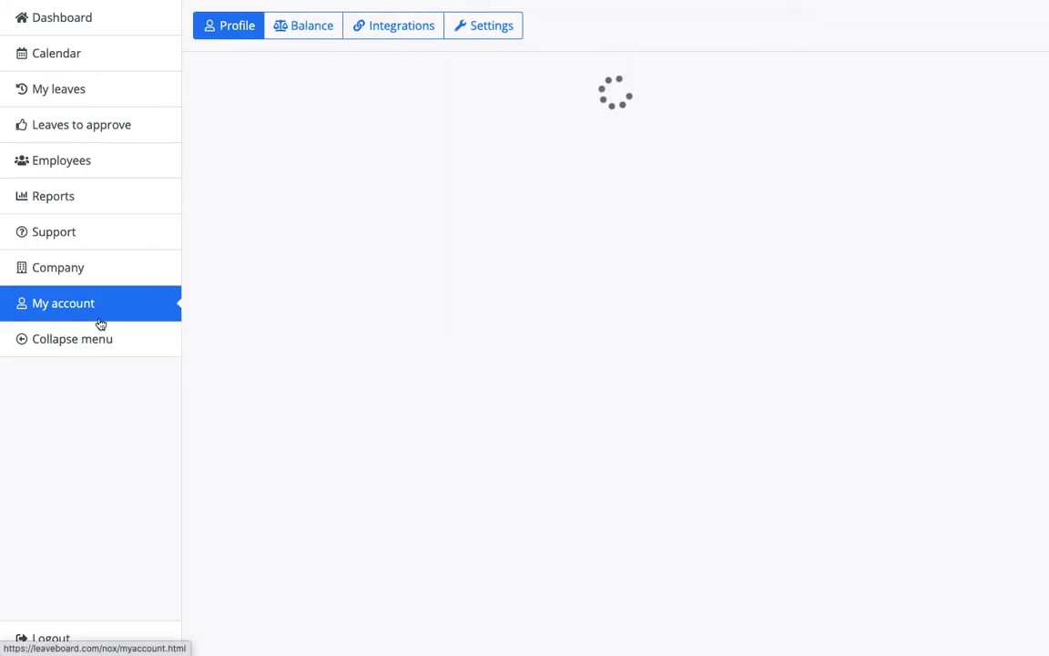
left_click(387, 30)
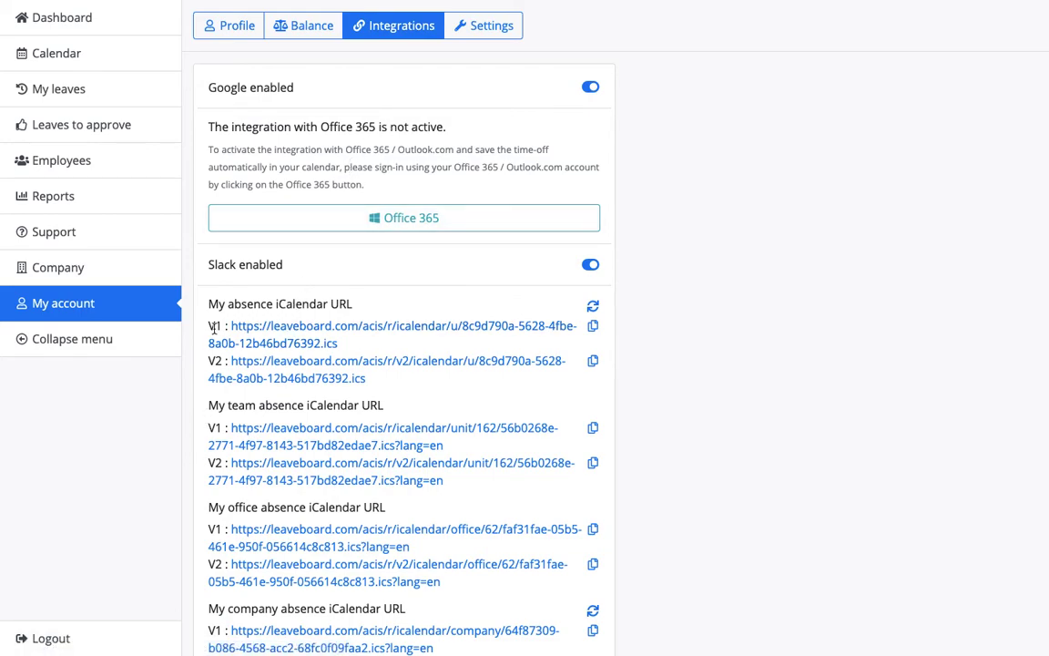
scroll(214, 439, "down", 2)
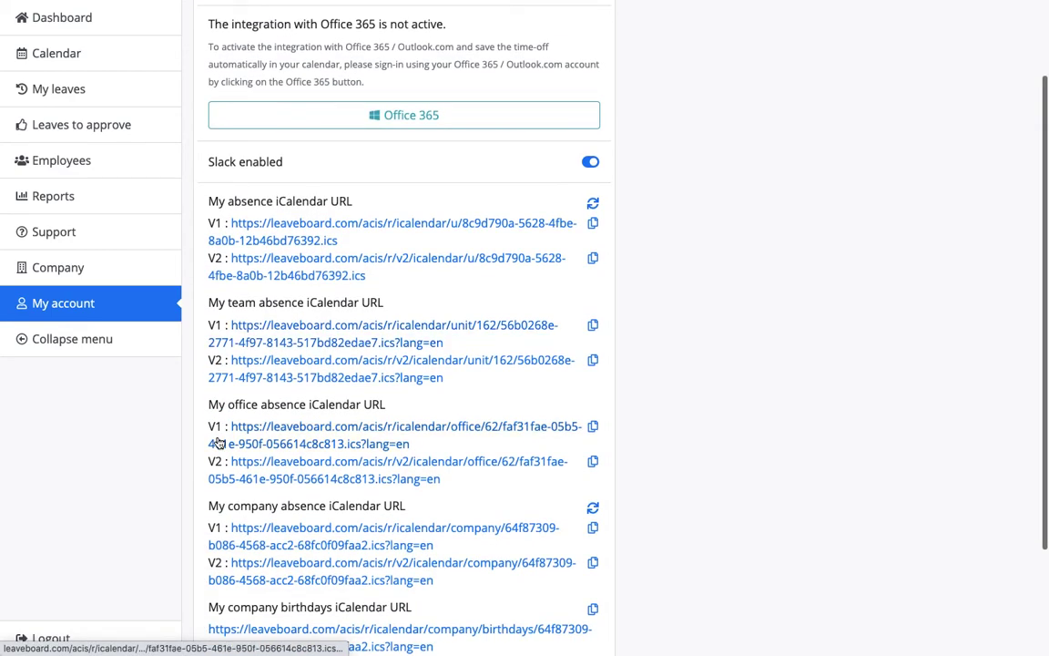
scroll(201, 547, "down", 3)
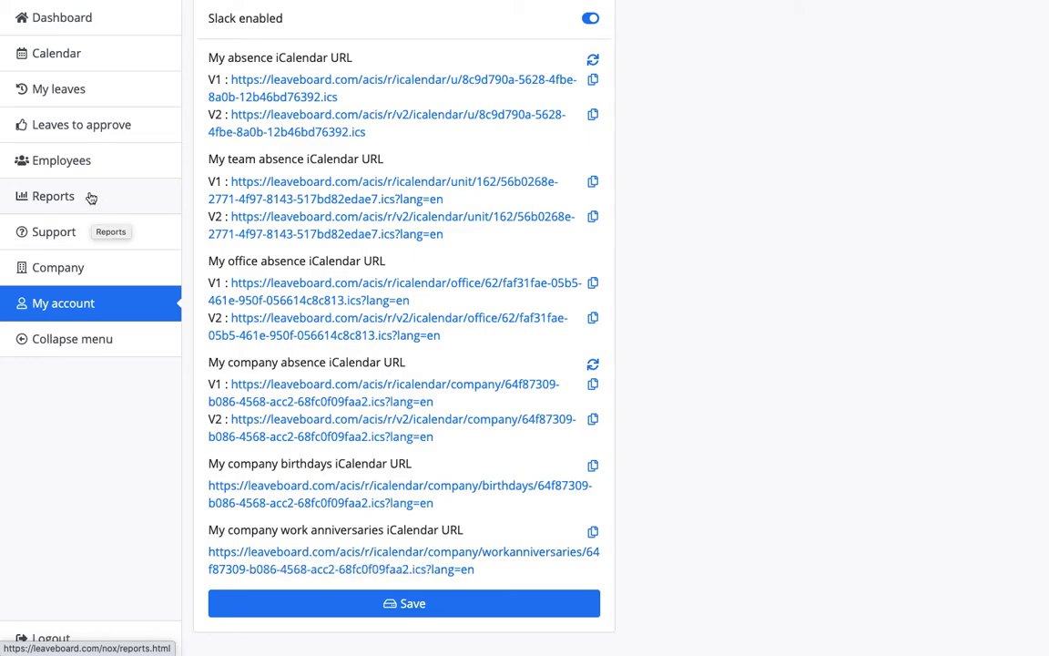
Step: Review the company settings and permission options, trying company-wide calendar access for employees and returning it to team without saving
left_click(76, 271)
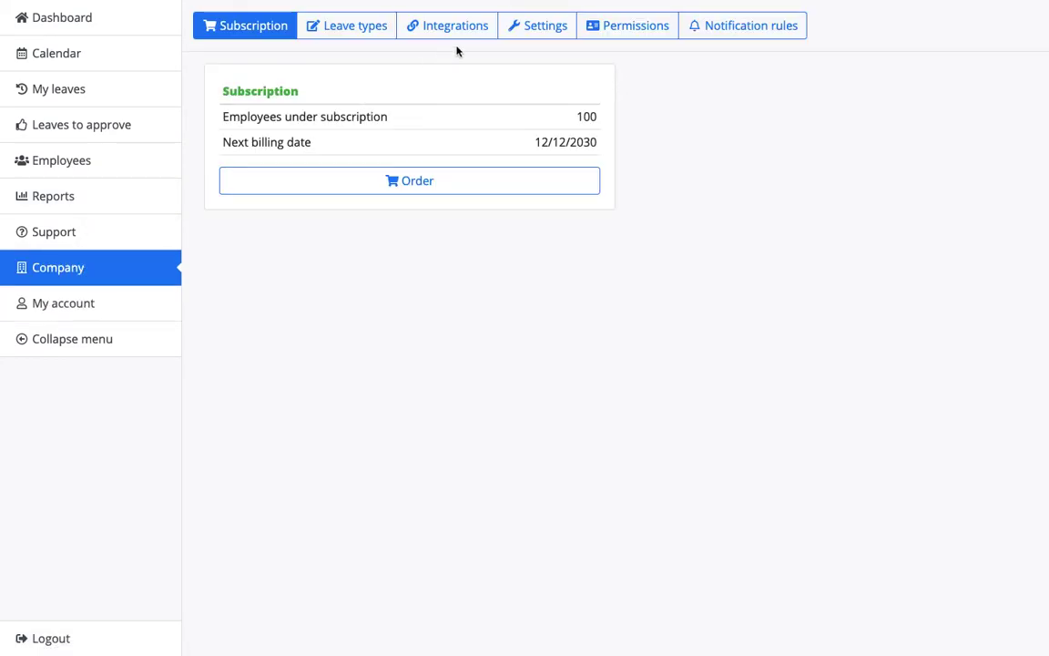
left_click(534, 35)
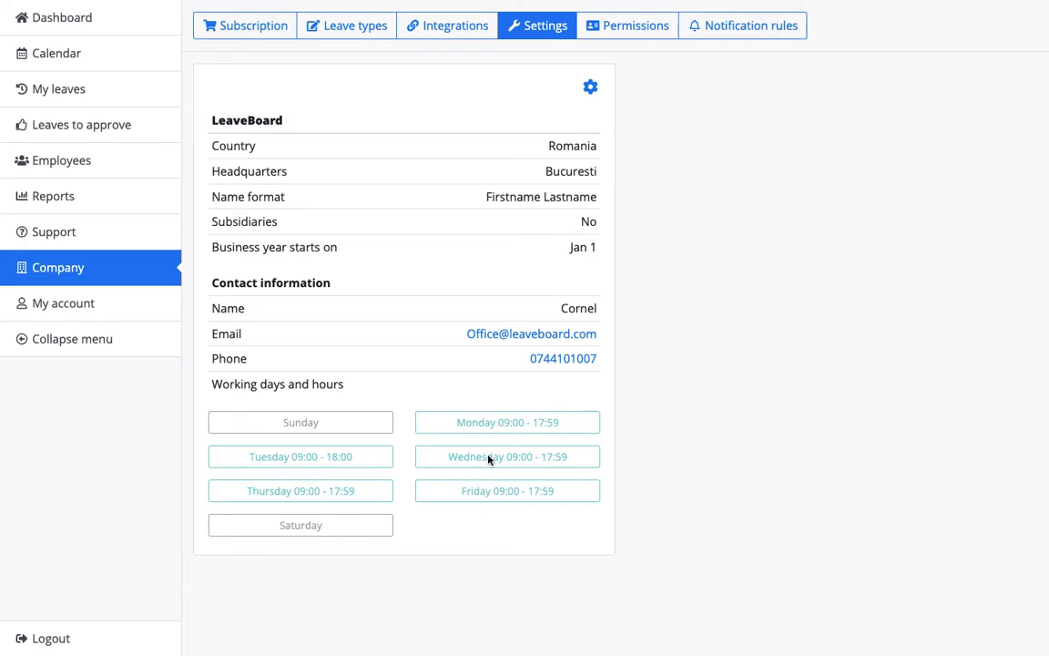
left_click(638, 40)
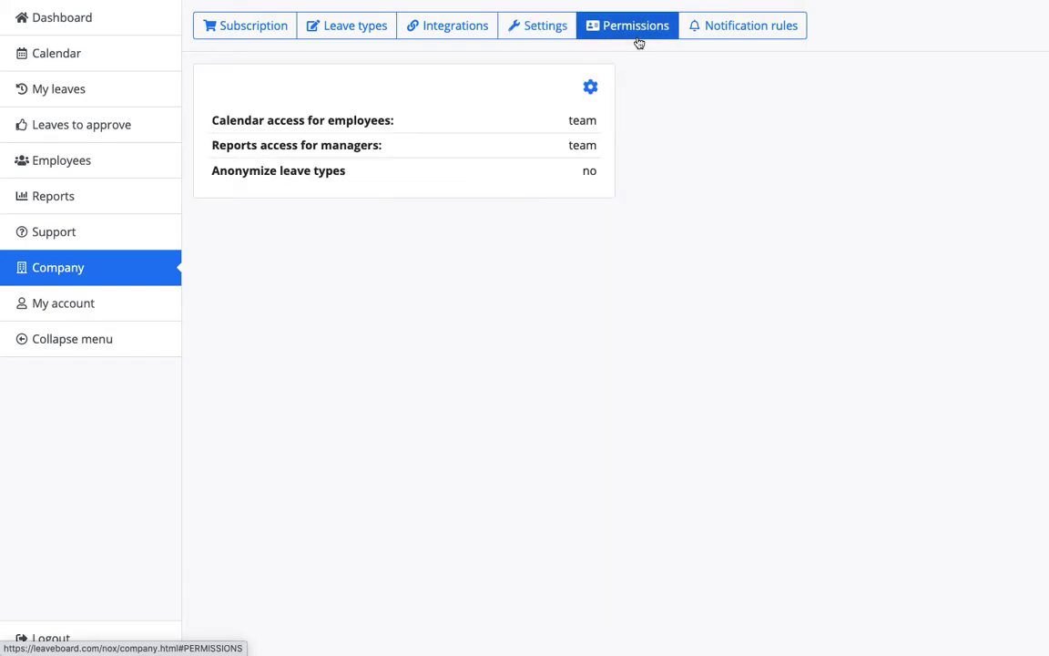
left_click(590, 87)
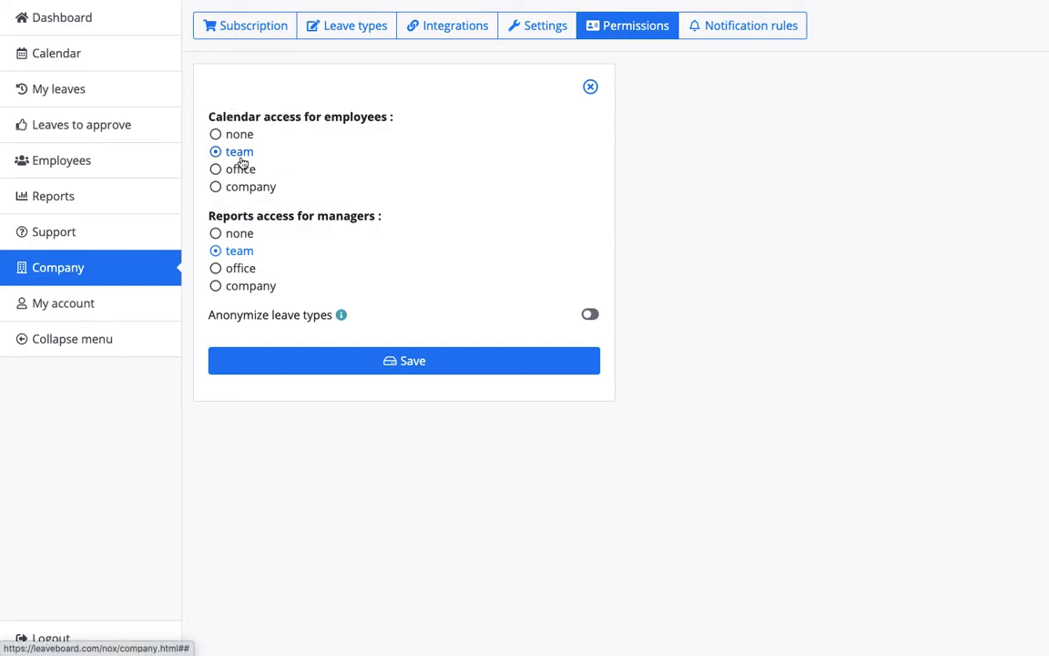
left_click(248, 185)
left_click(241, 156)
Step: Filter the company calendar by the Human Resources team
left_click(95, 59)
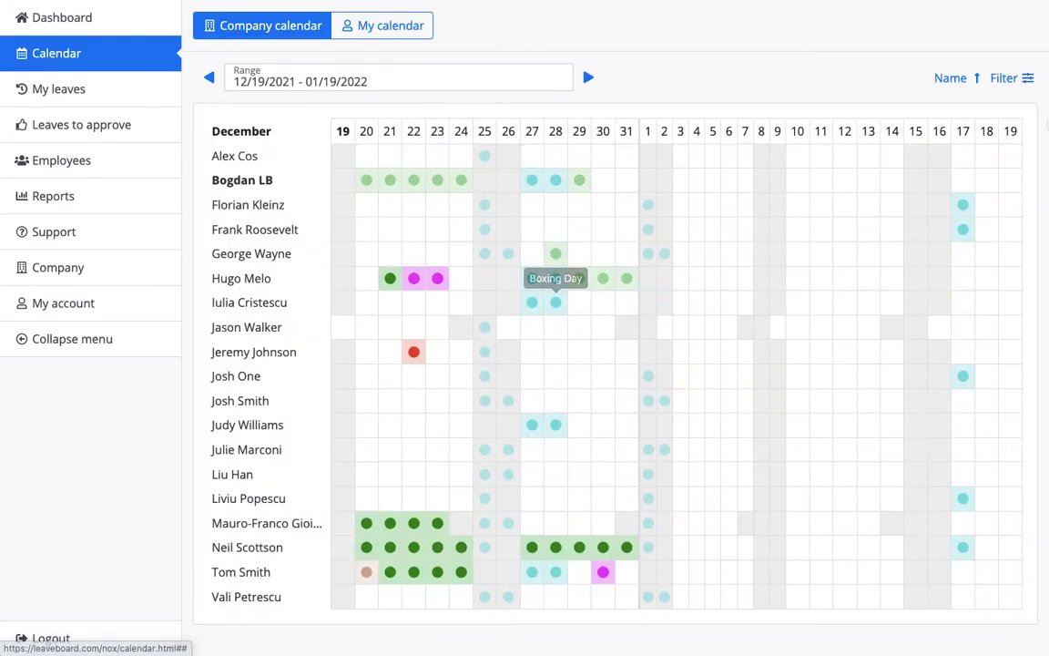
left_click(1014, 77)
left_click(441, 172)
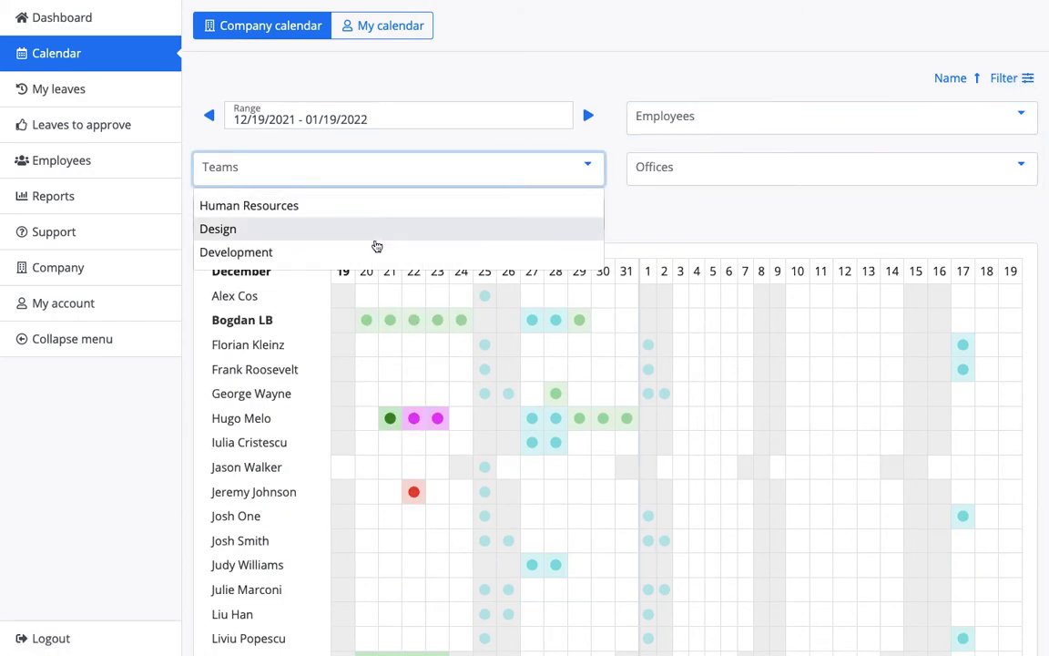
left_click(367, 208)
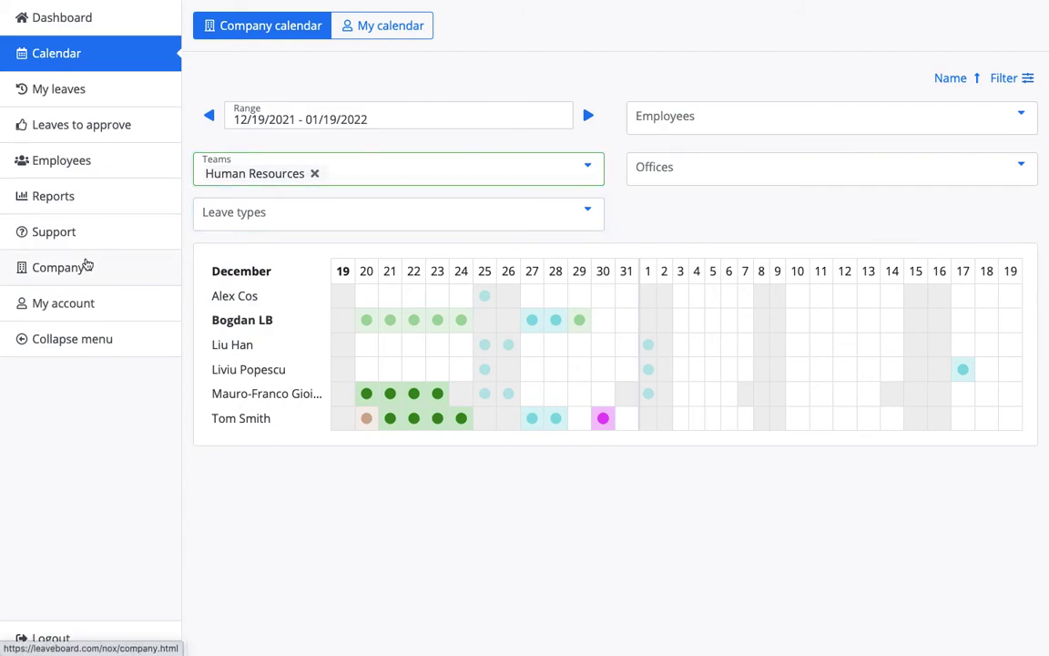
Step: Reopen the company permissions for editing and save them with team access for employee calendars and manager reports
left_click(86, 266)
left_click(555, 41)
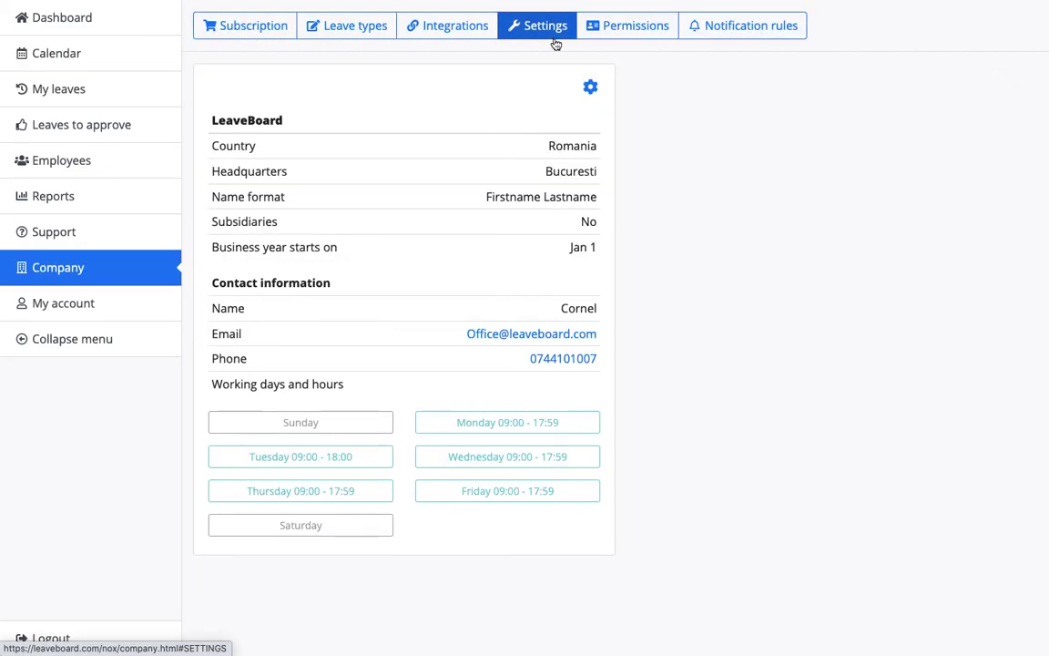
left_click(628, 26)
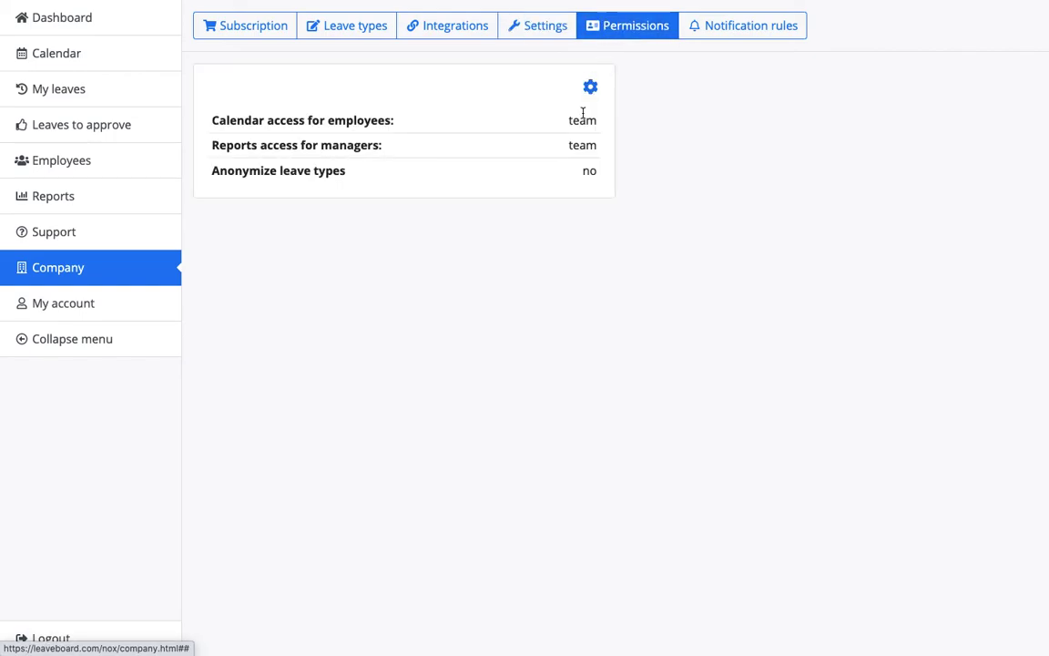
left_click(590, 88)
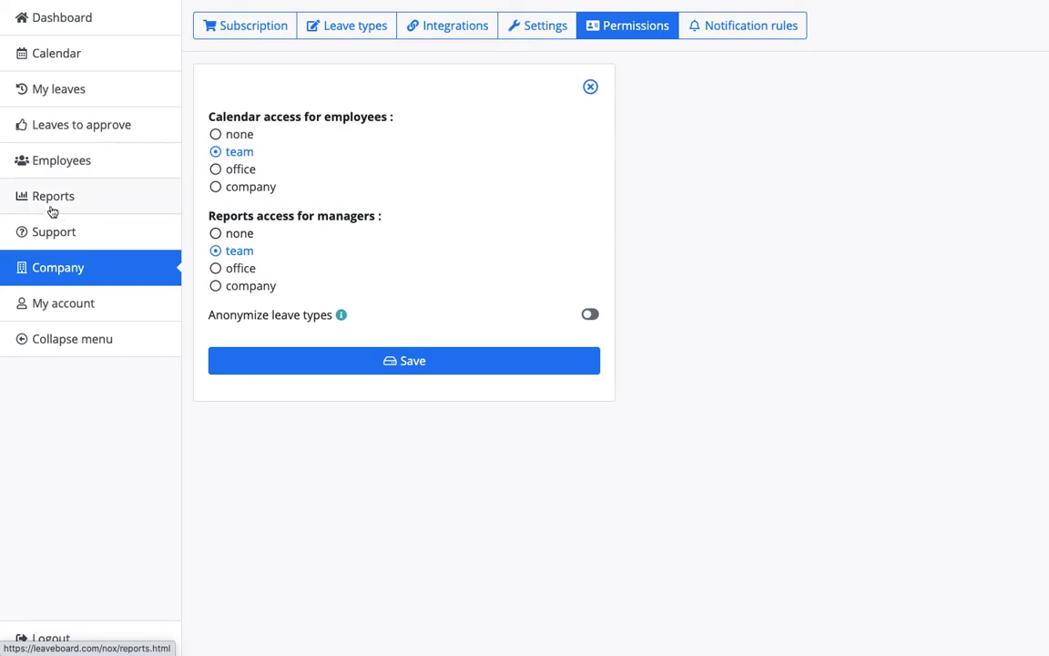
left_click(340, 363)
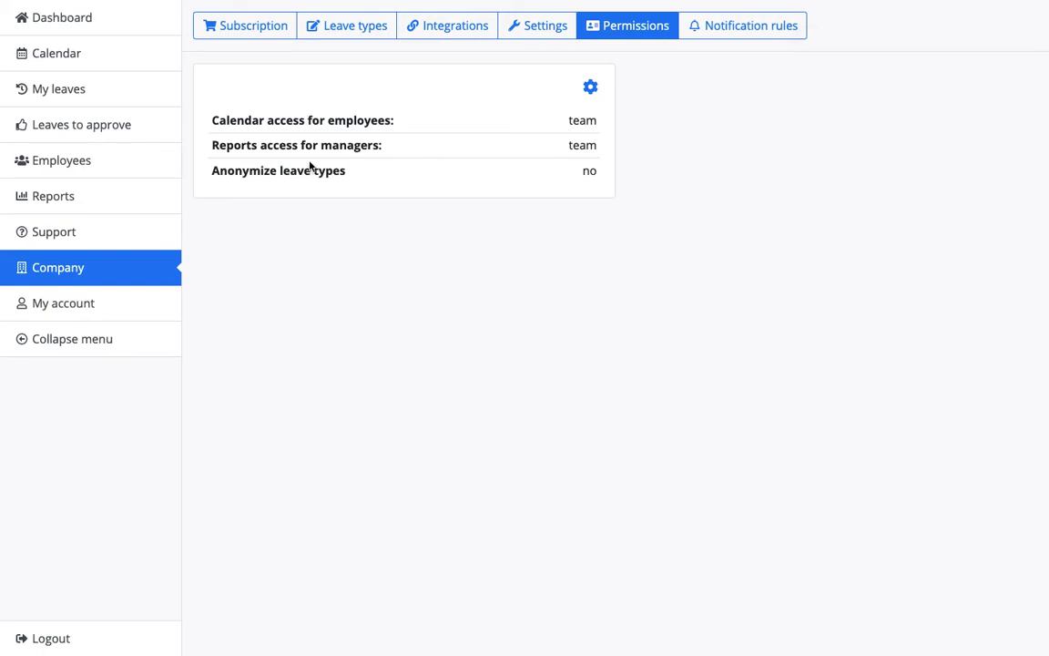
Step: Put the recipient's first name in the approved sick-leave notification rule's name, review its trigger options, and save the rule
left_click(730, 25)
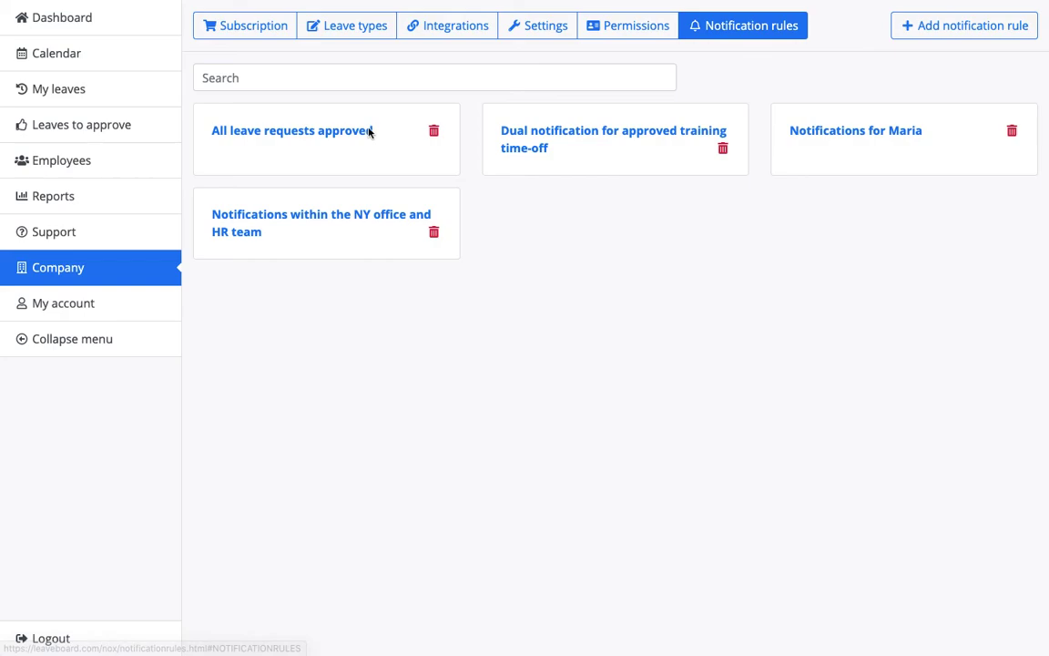
left_click(850, 137)
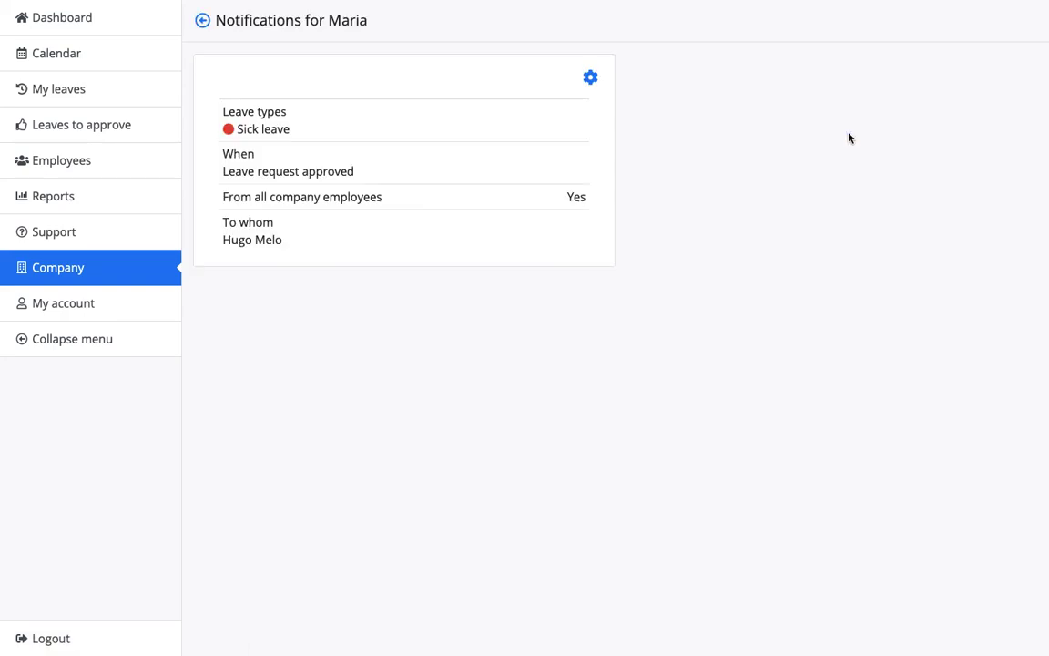
left_click(591, 79)
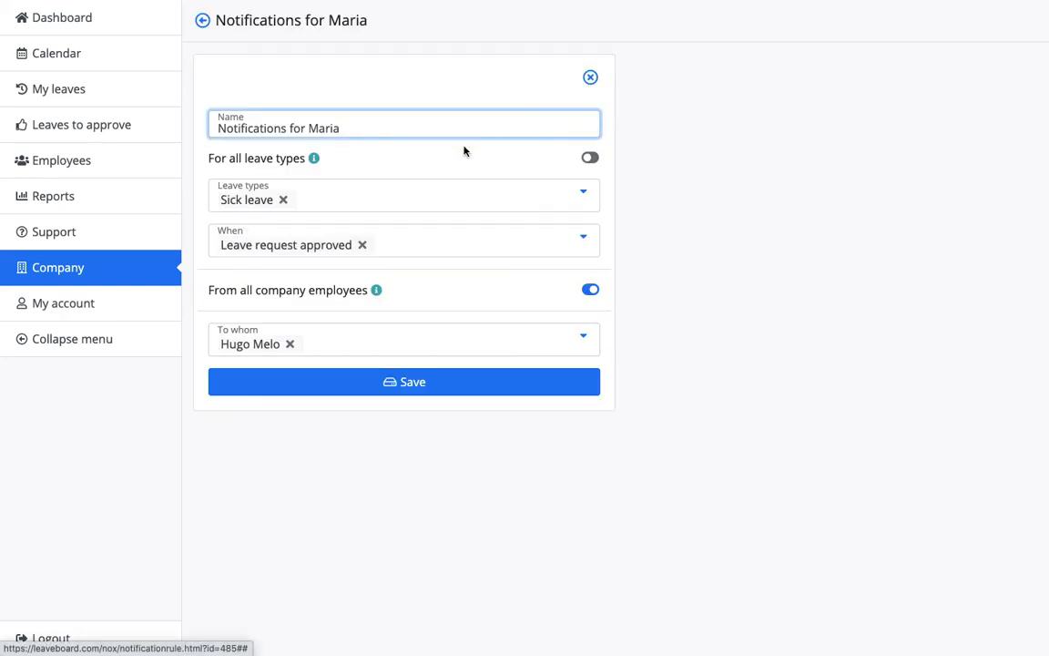
double_click(338, 128)
type("Hugo")
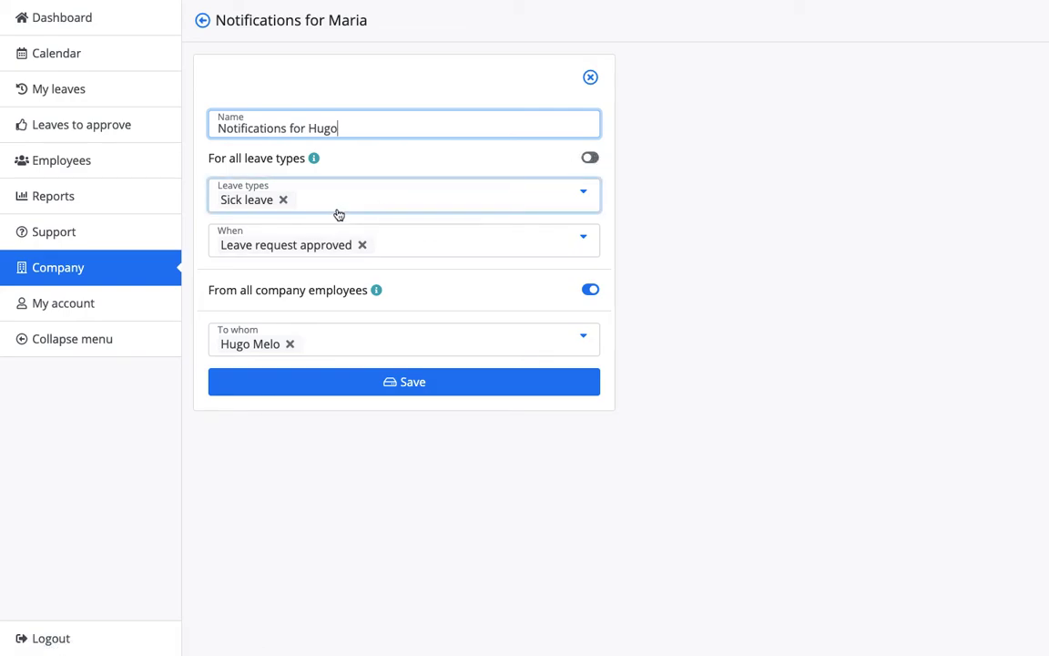
left_click(481, 249)
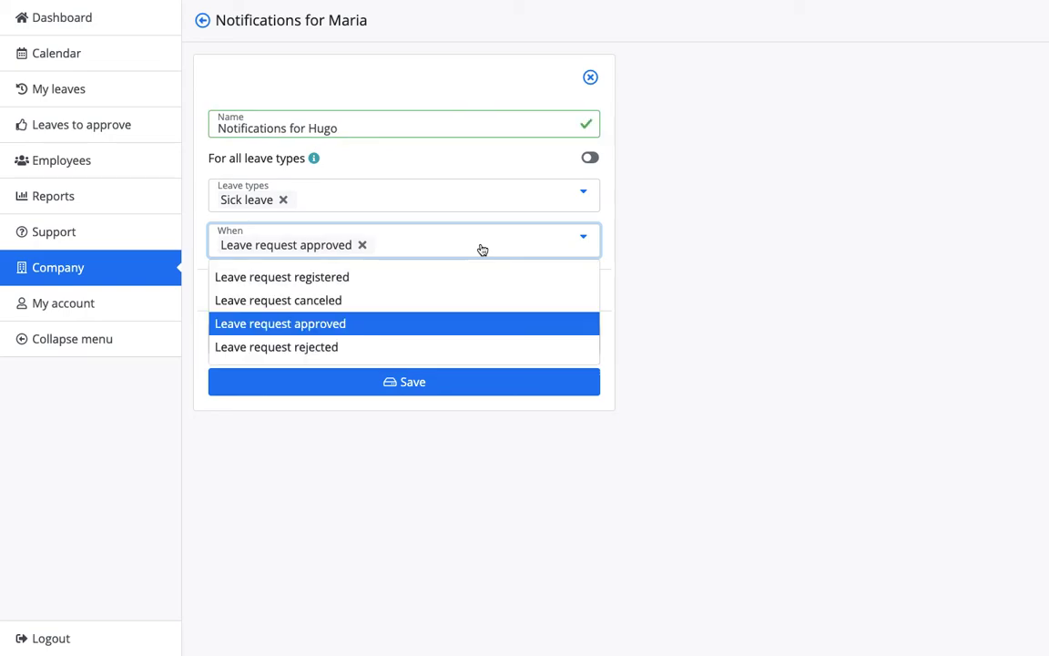
left_click(481, 249)
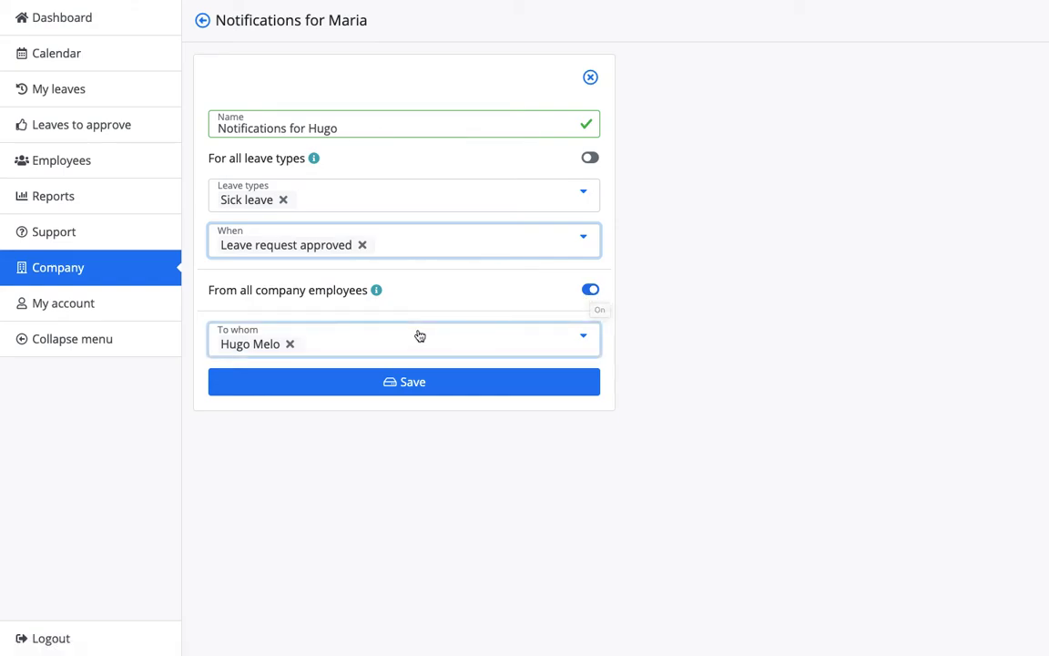
left_click(412, 379)
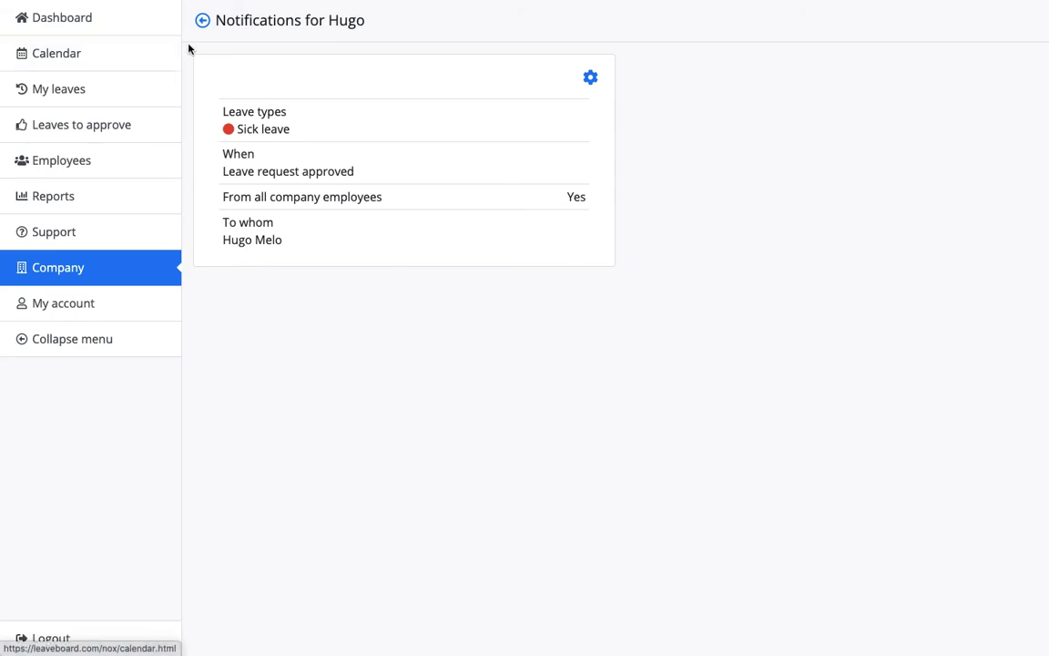
left_click(201, 21)
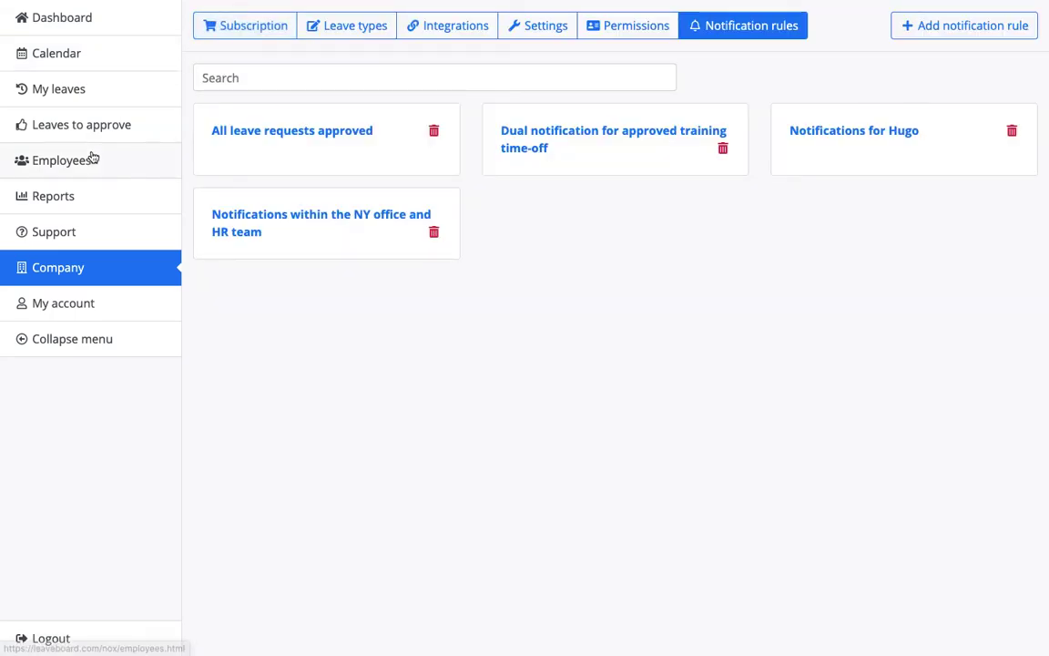
Step: View the personal account's profile, its leave balance for 2022 and its integrations
left_click(99, 303)
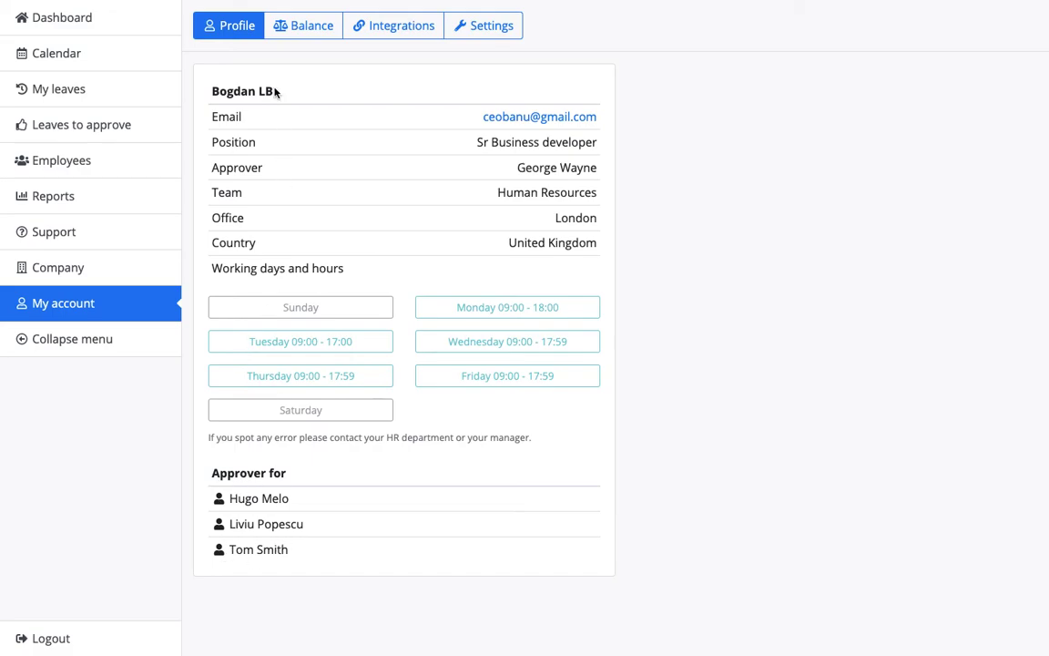
left_click(293, 35)
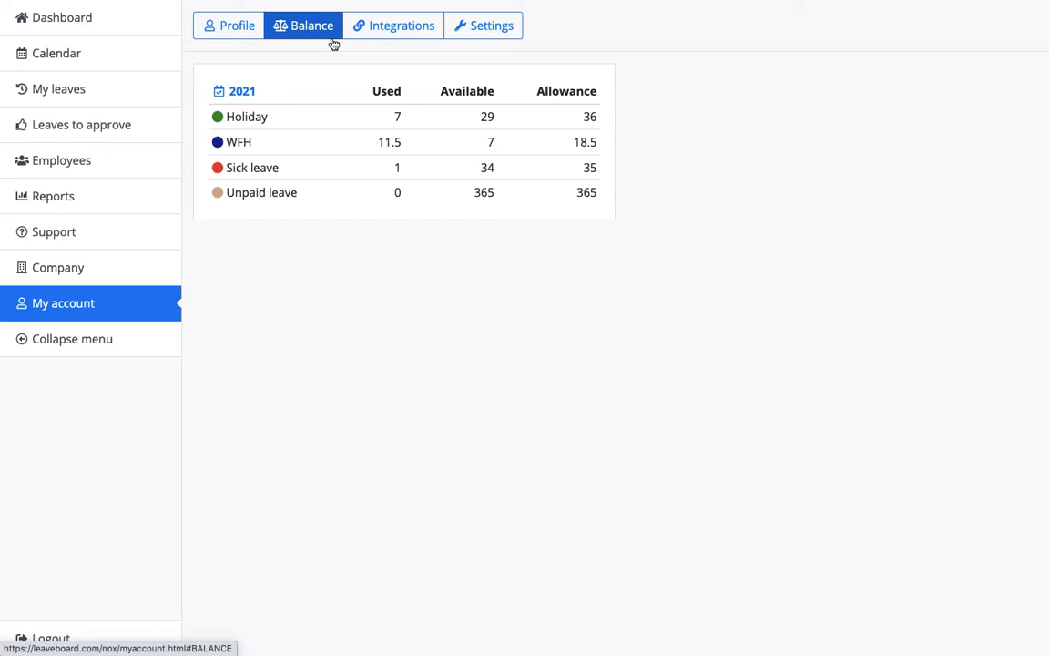
left_click(244, 93)
left_click(274, 119)
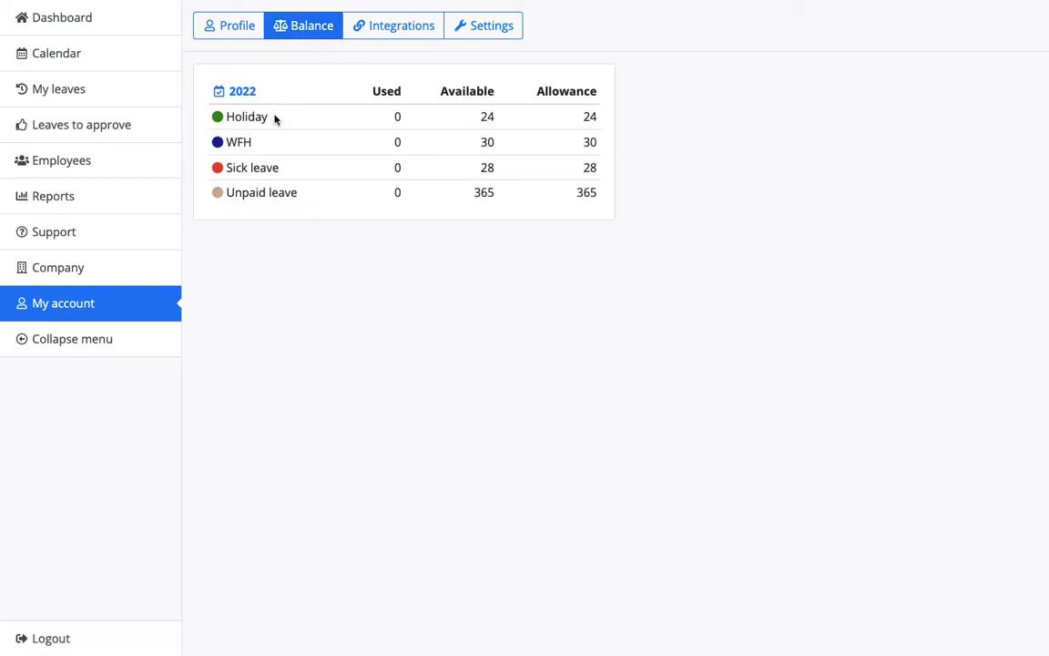
left_click(381, 36)
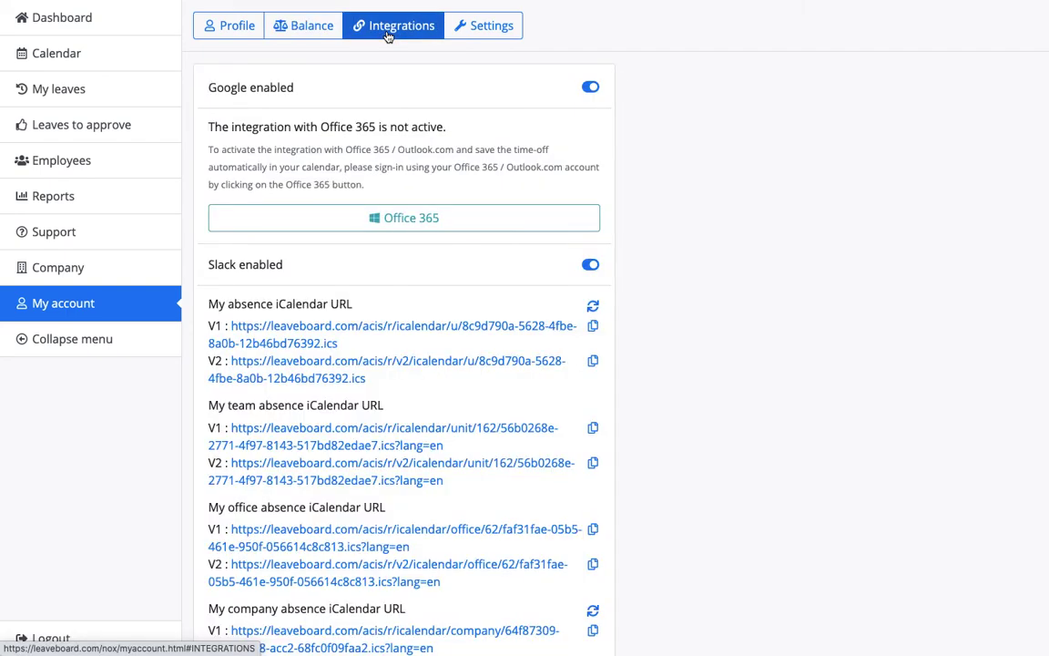
Step: Review the personal account's timezone, language and date format options and save the settings with MM/DD/YYYY dates
left_click(503, 28)
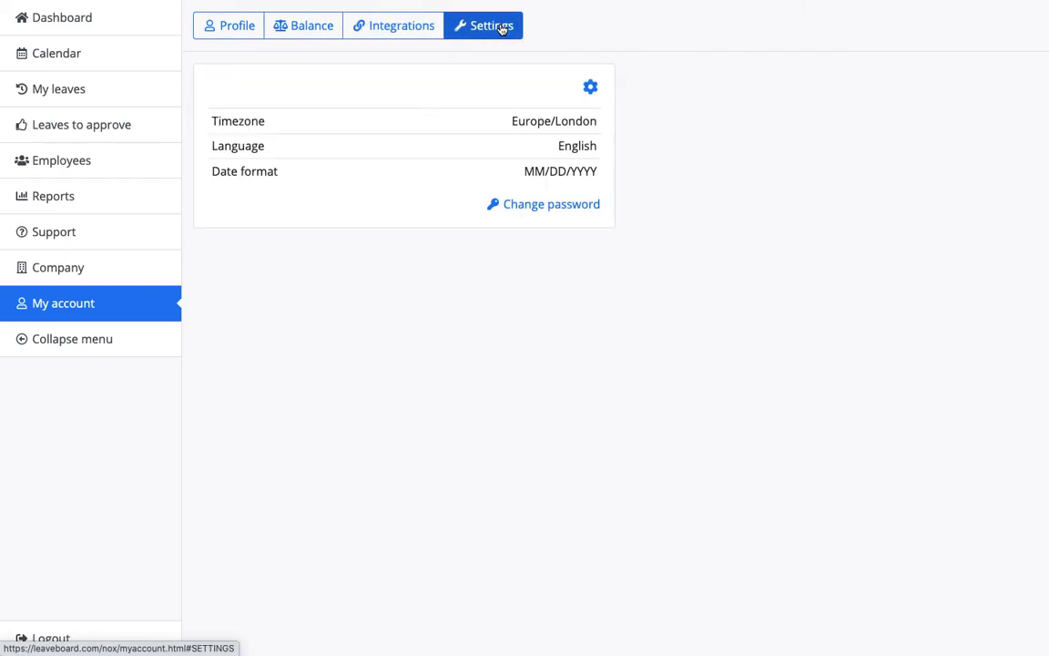
left_click(591, 87)
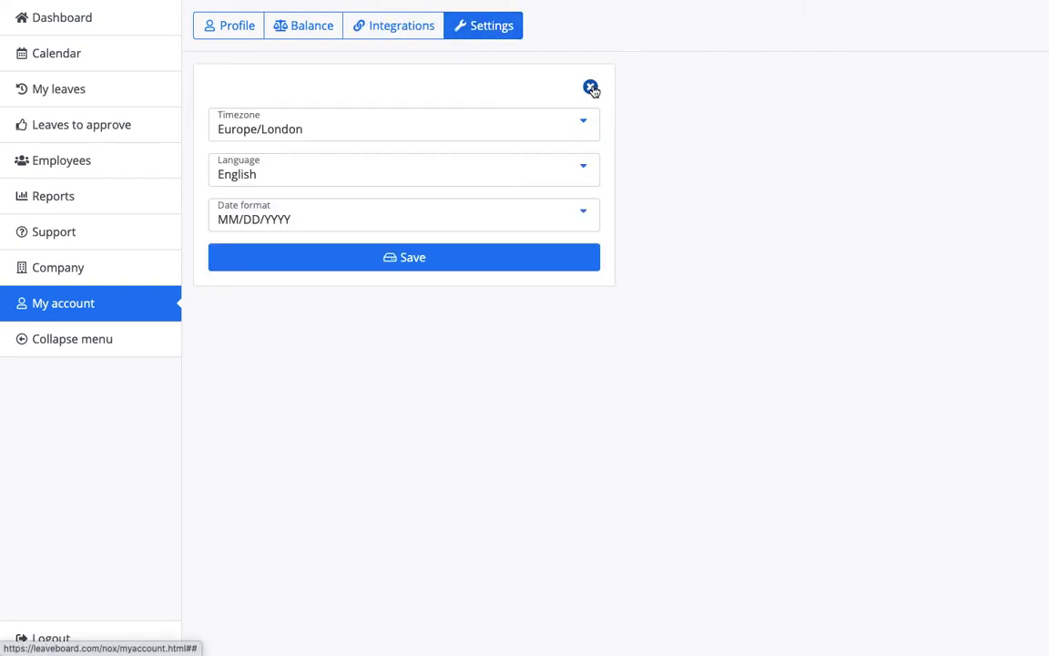
left_click(541, 131)
left_click(541, 131)
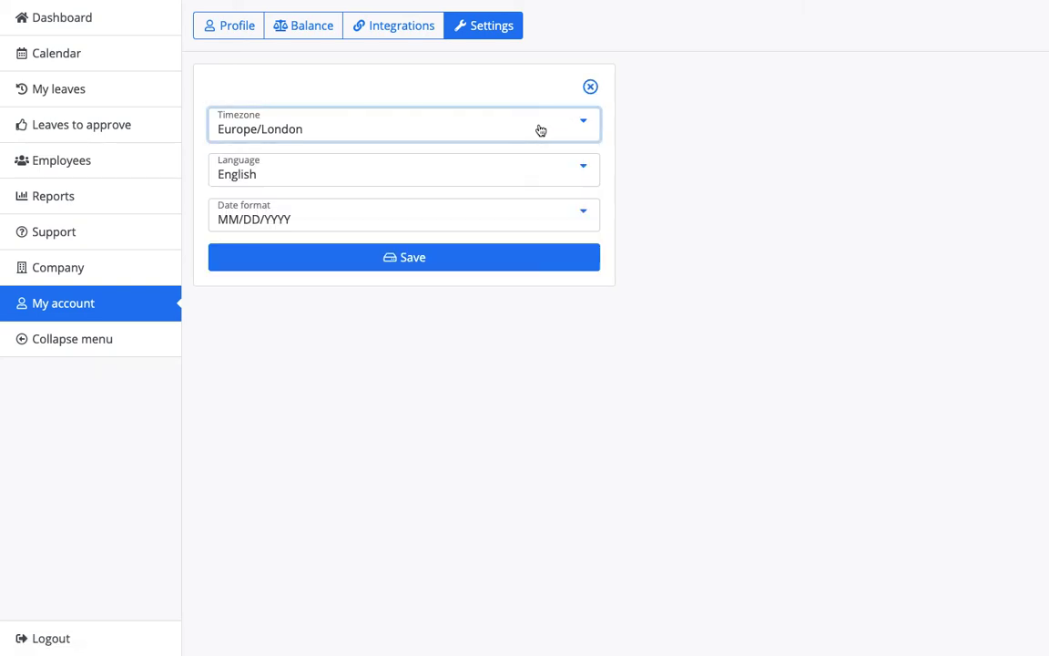
left_click(513, 182)
left_click(513, 181)
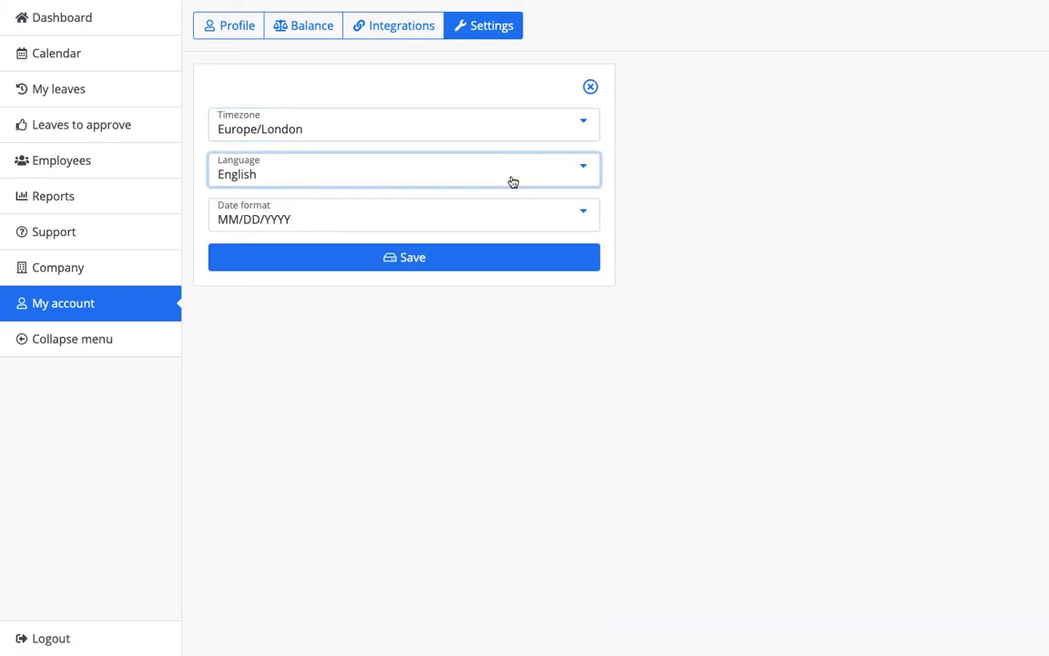
left_click(489, 222)
left_click(486, 276)
left_click(503, 264)
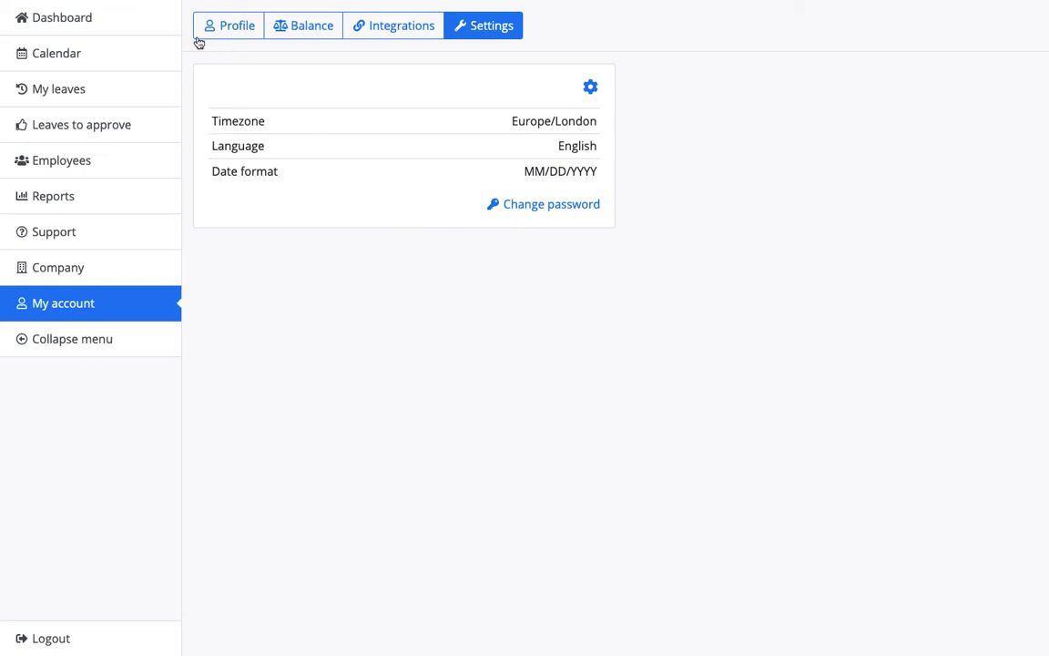
Step: View the full employee list and return to the dashboard
left_click(132, 16)
left_click(112, 159)
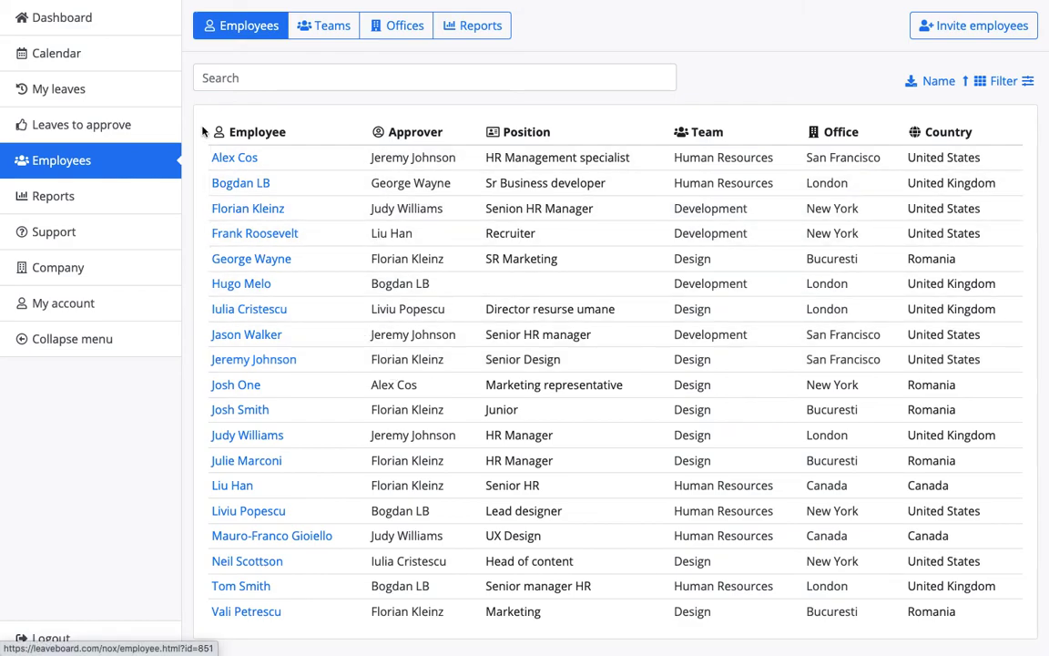
left_click(109, 20)
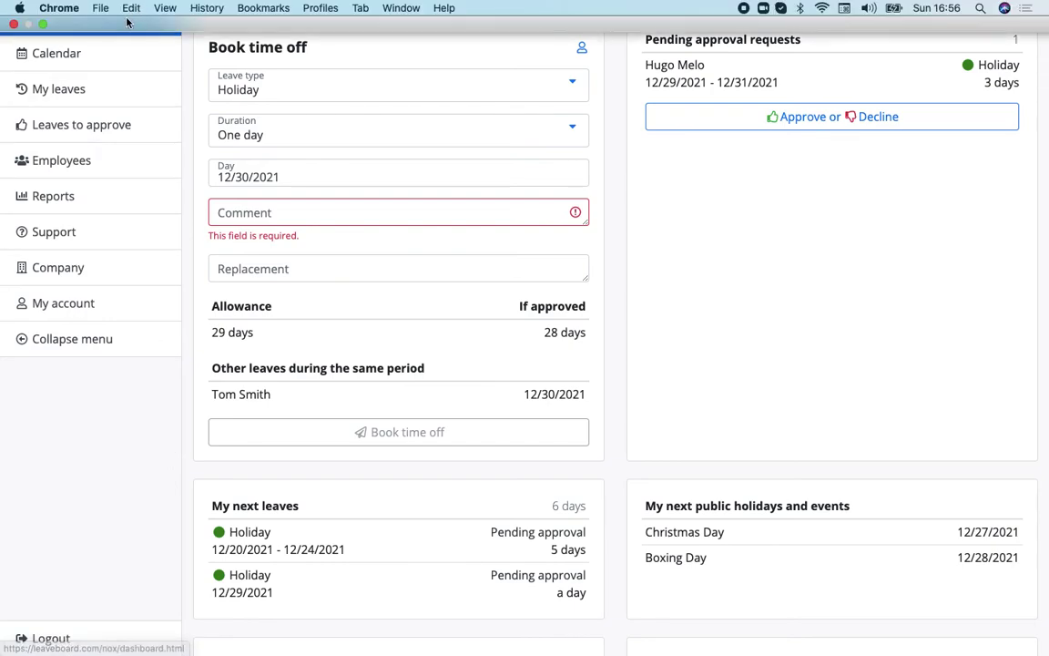
Step: Exit full screen, switch to the Holiday Management Software deck in Google Slides, and present from slide 7 on to the pricing slide
left_click(43, 24)
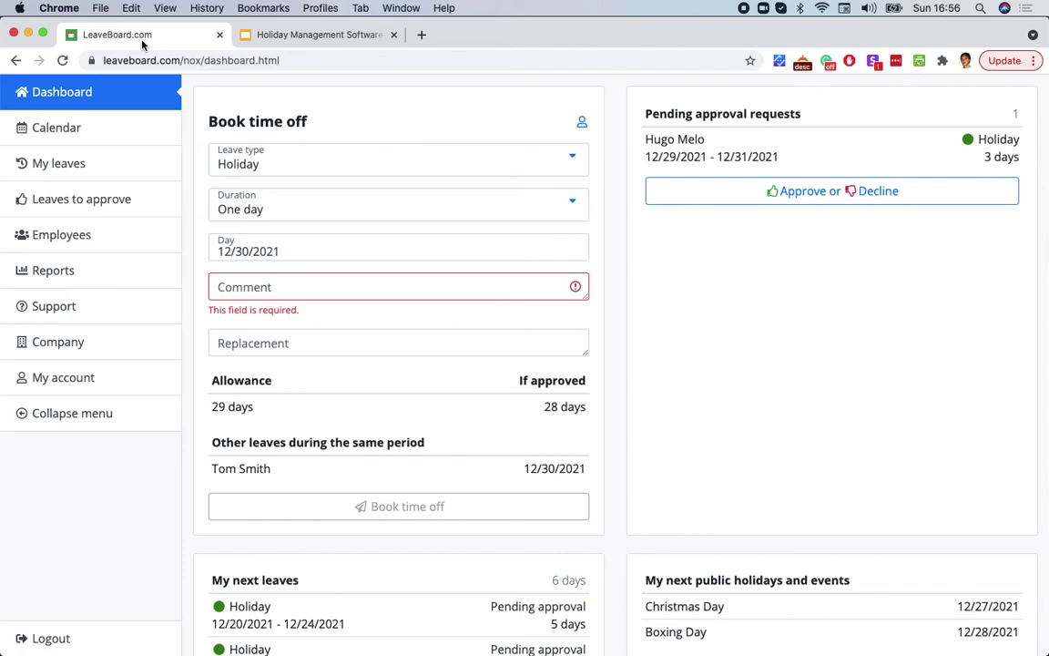
left_click(270, 37)
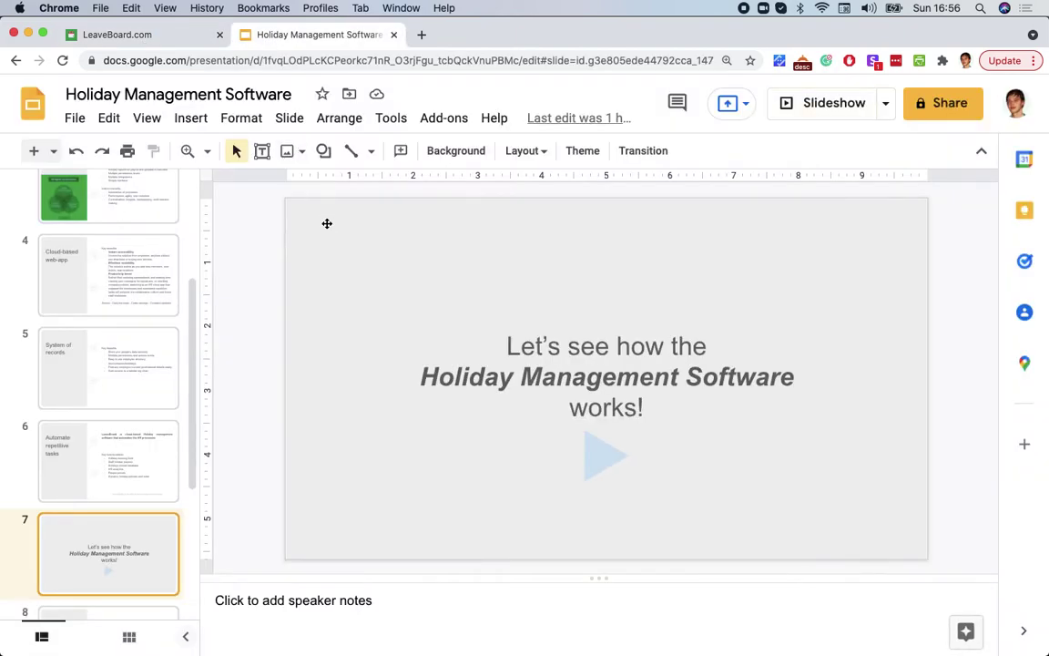
left_click(810, 103)
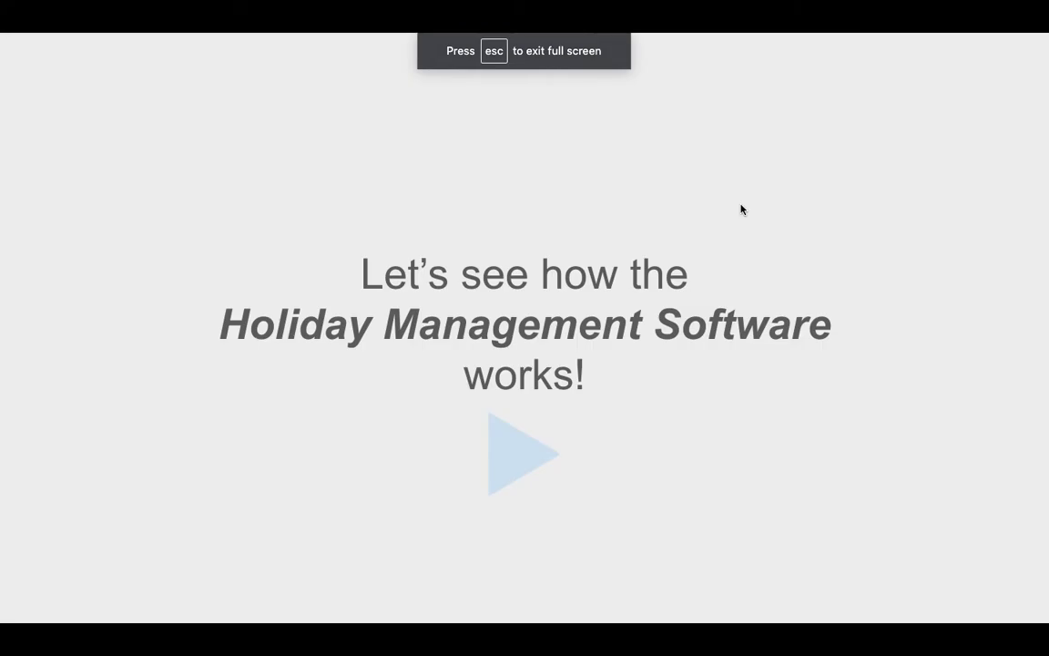
left_click(740, 209)
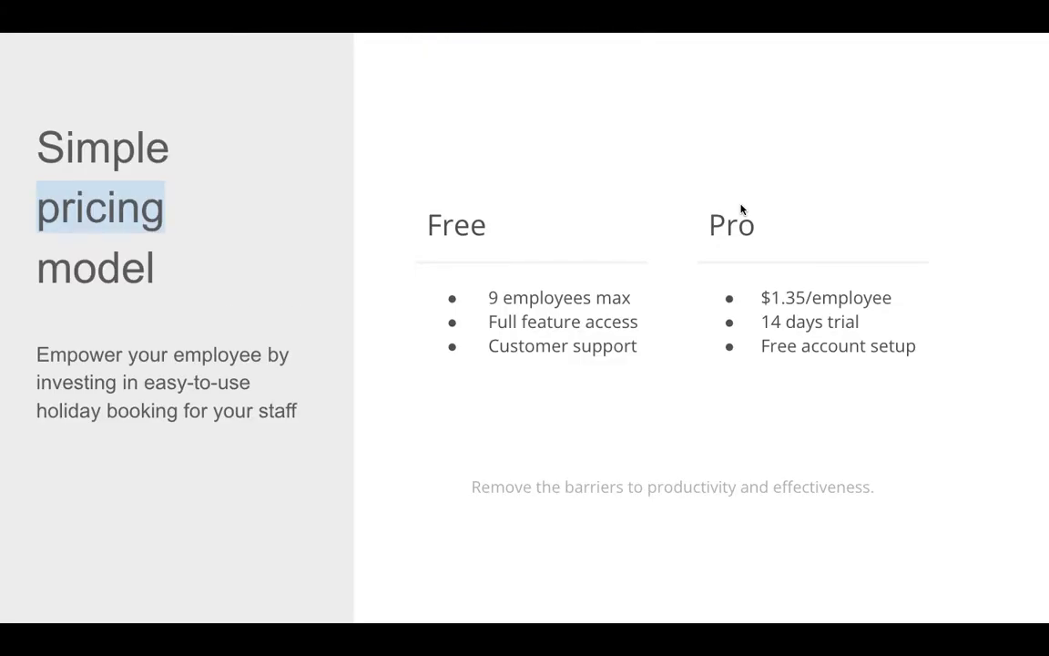